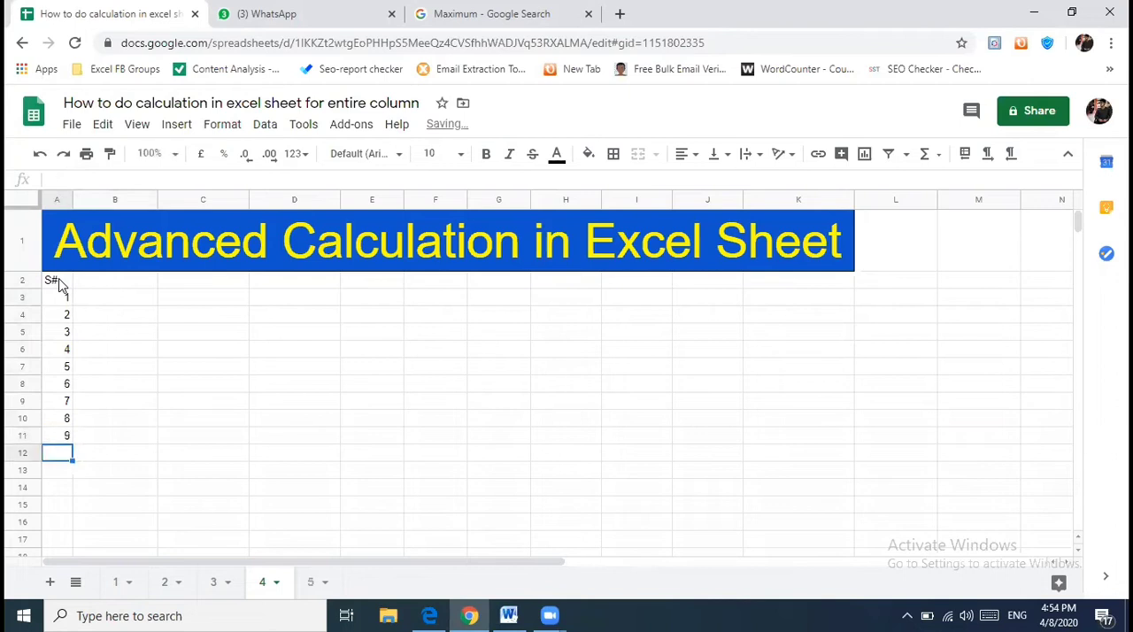
- Enter 10 as the last serial number in A12 and add the column header "Itmes" in B2
key("Tab")
key("ctrl+Up")
key("Right")
key("Down")
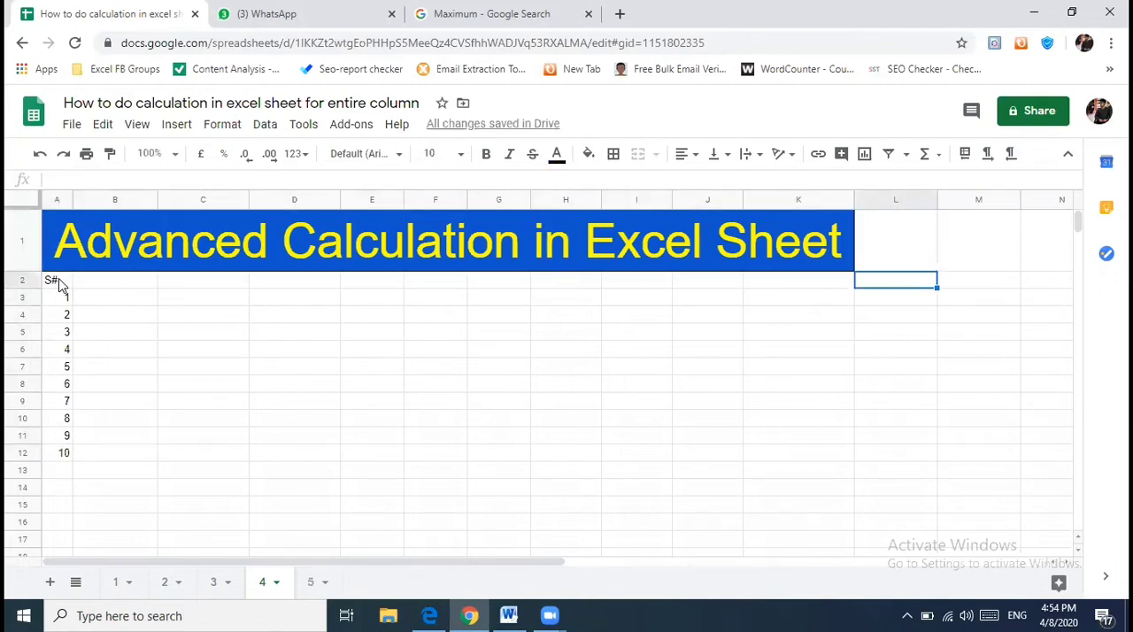
key("ctrl+Left")
key("Right")
type("Itmes")
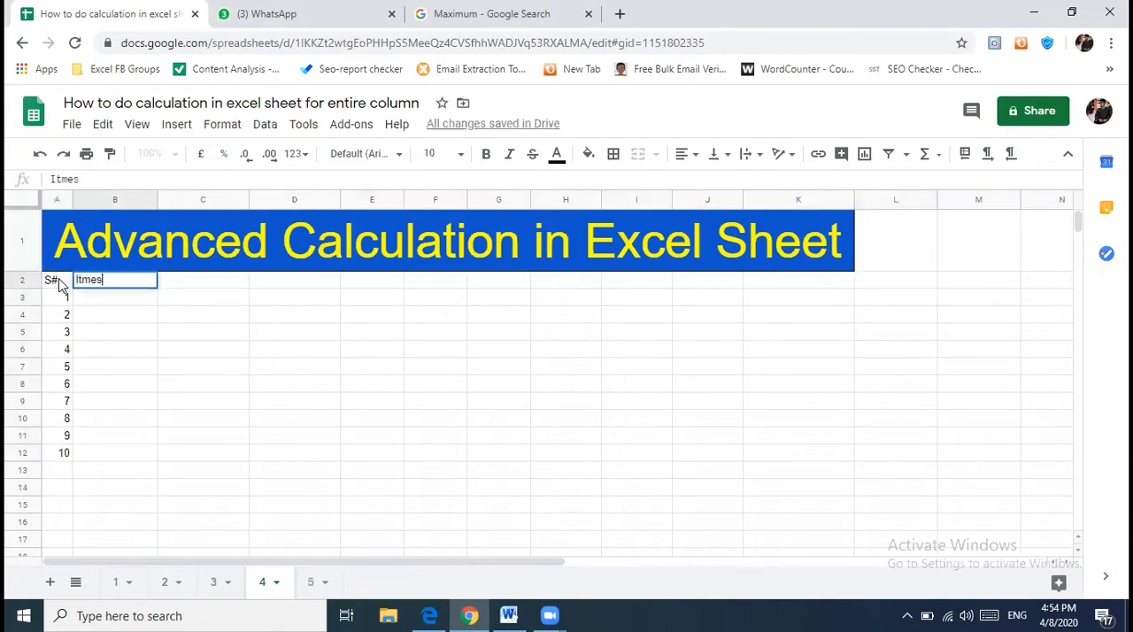
key("Tab")
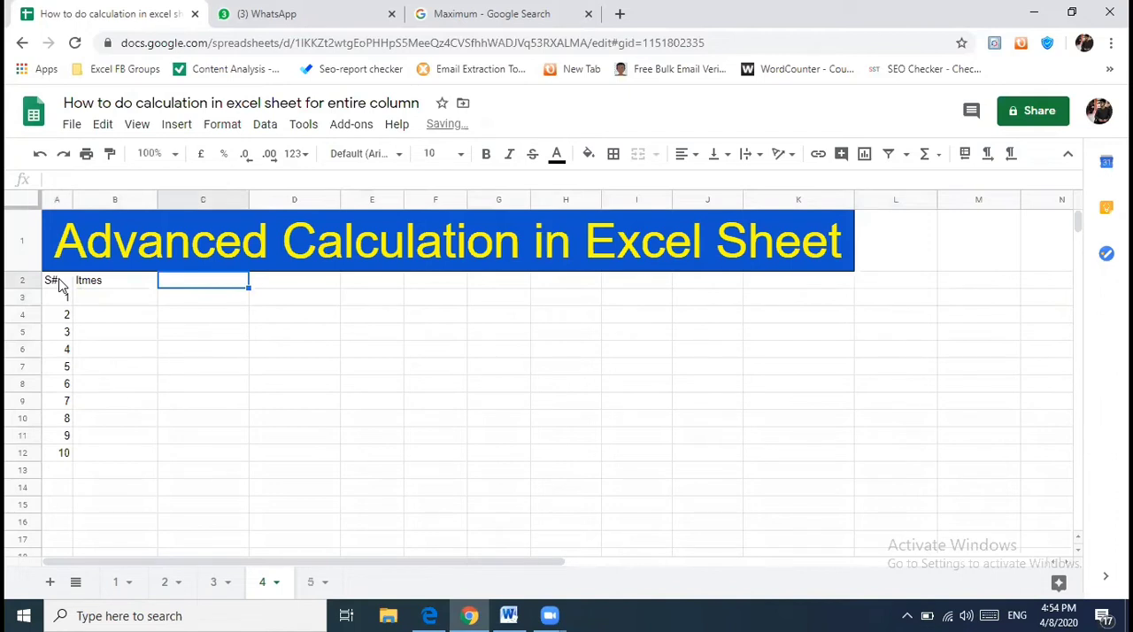
- Enter the items IPHONE 6 in B3 and IPHONE 6 PLUS in B4
key("Return")
type("IPH")
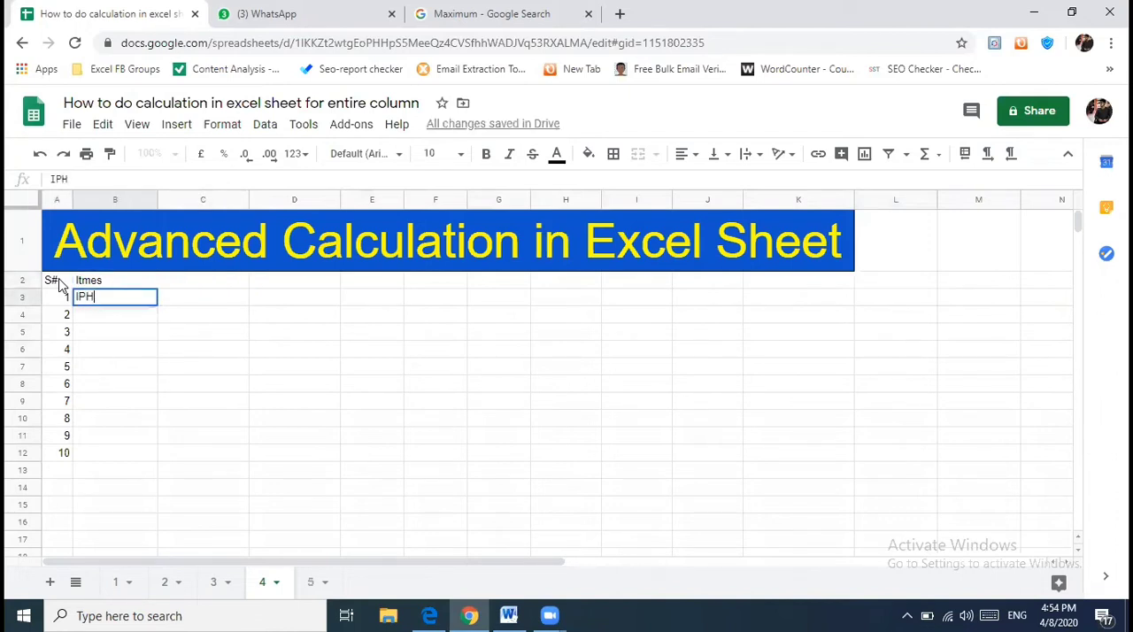
type("ONE 6")
key("Return")
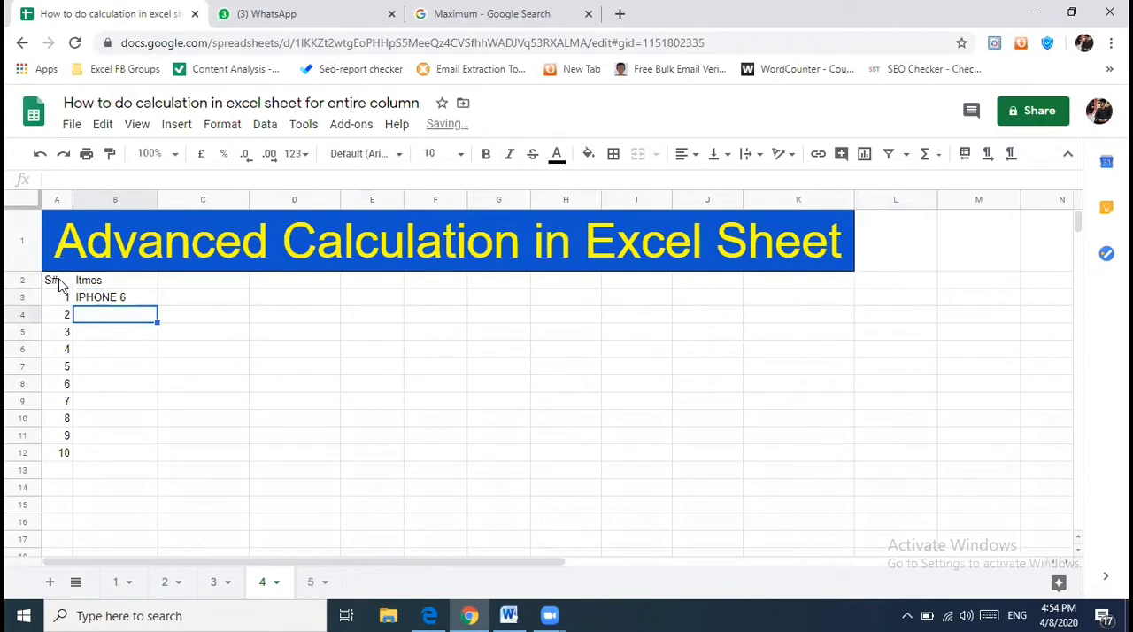
type("IPHONE ")
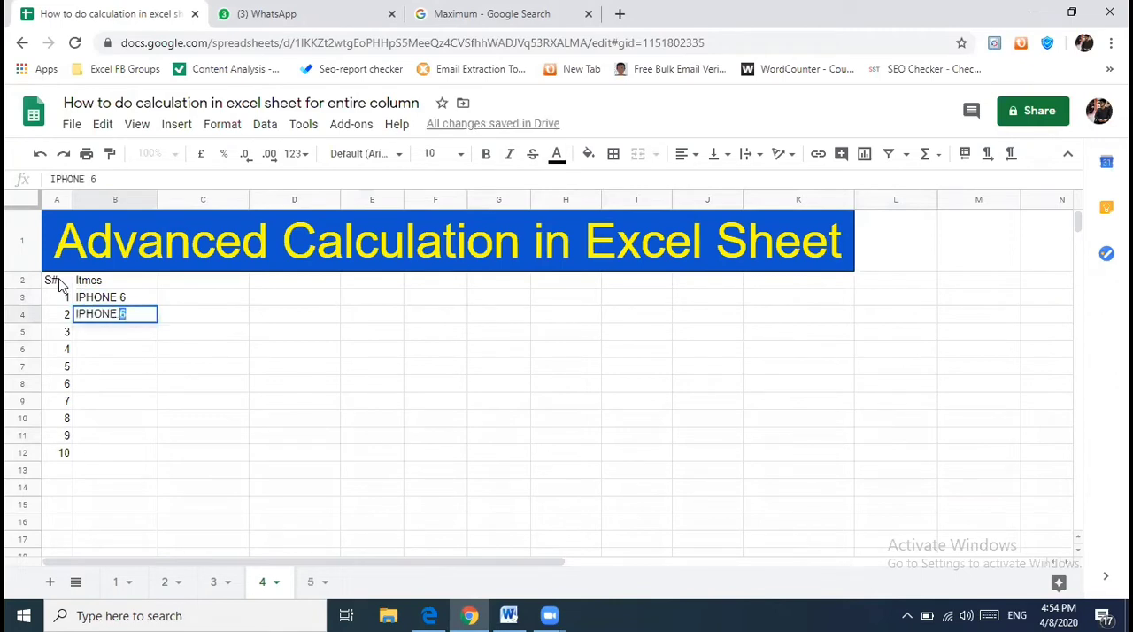
type("6 PLUS")
key("Return")
- Enter the items IPHONE 7 in B5 and IPHONE 7 PLUS in B6
type("IPHONE")
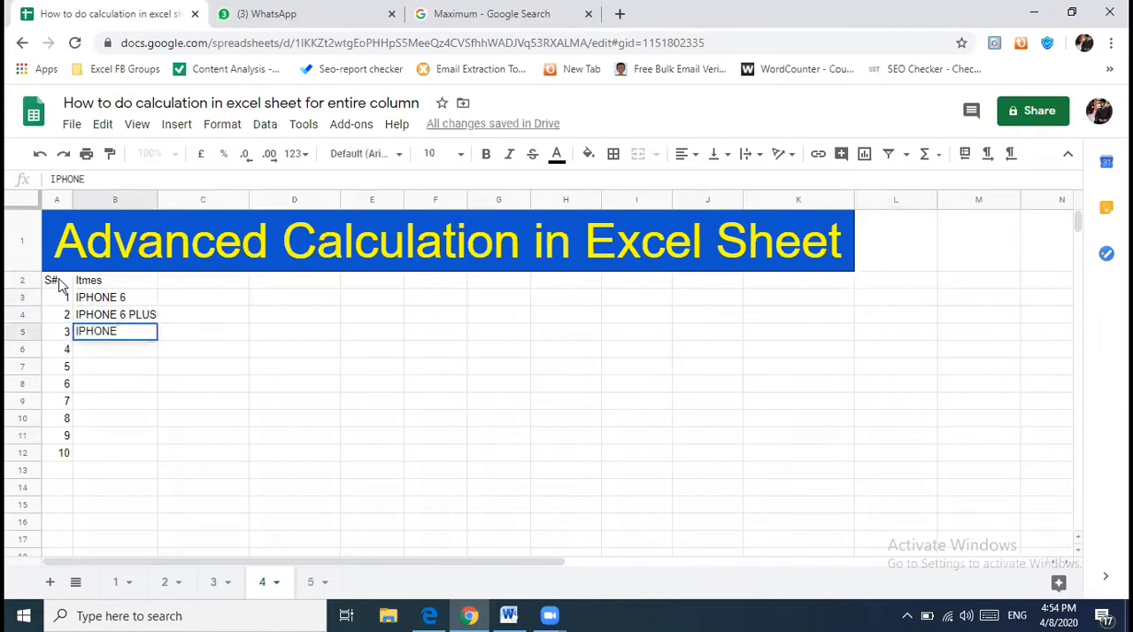
type(" 7")
key("Return")
type("IPHONE 7 PLU")
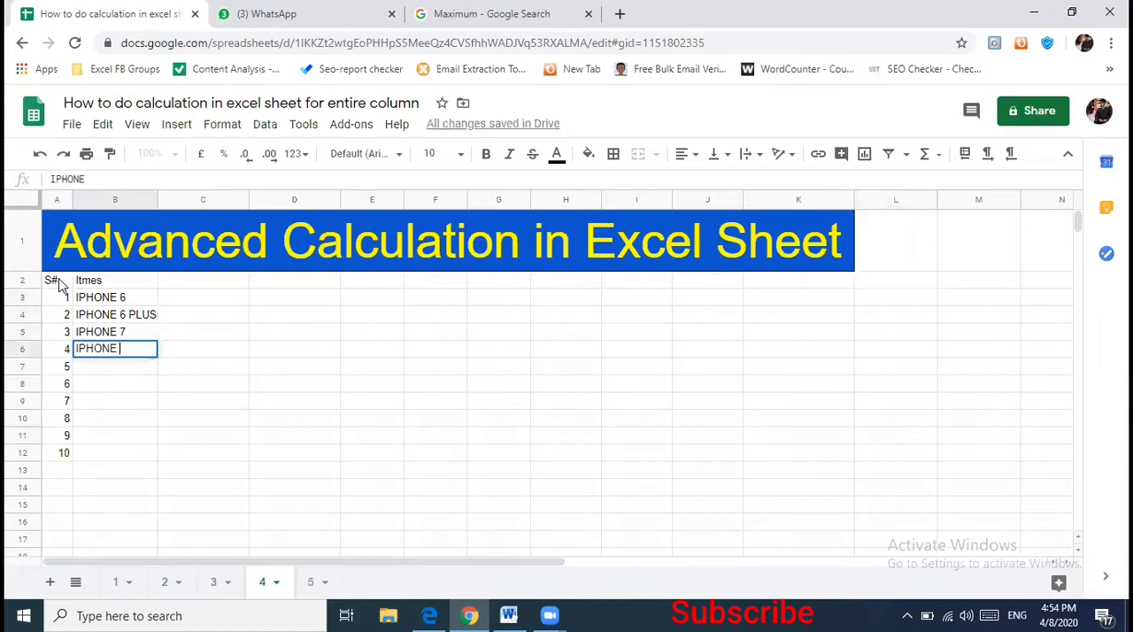
type("S")
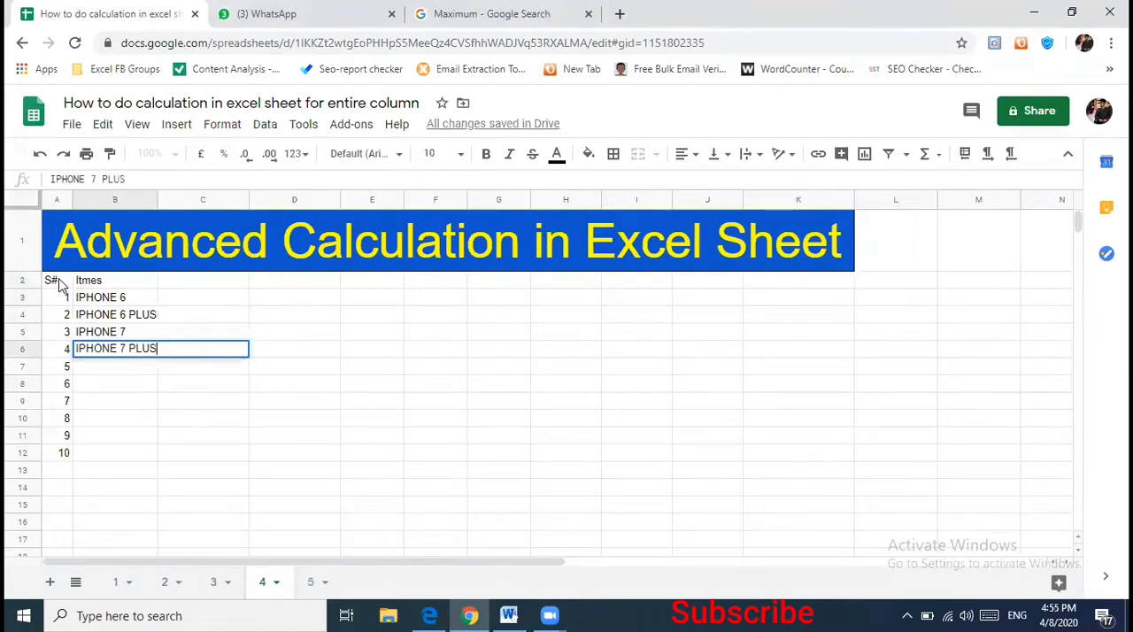
key("Return")
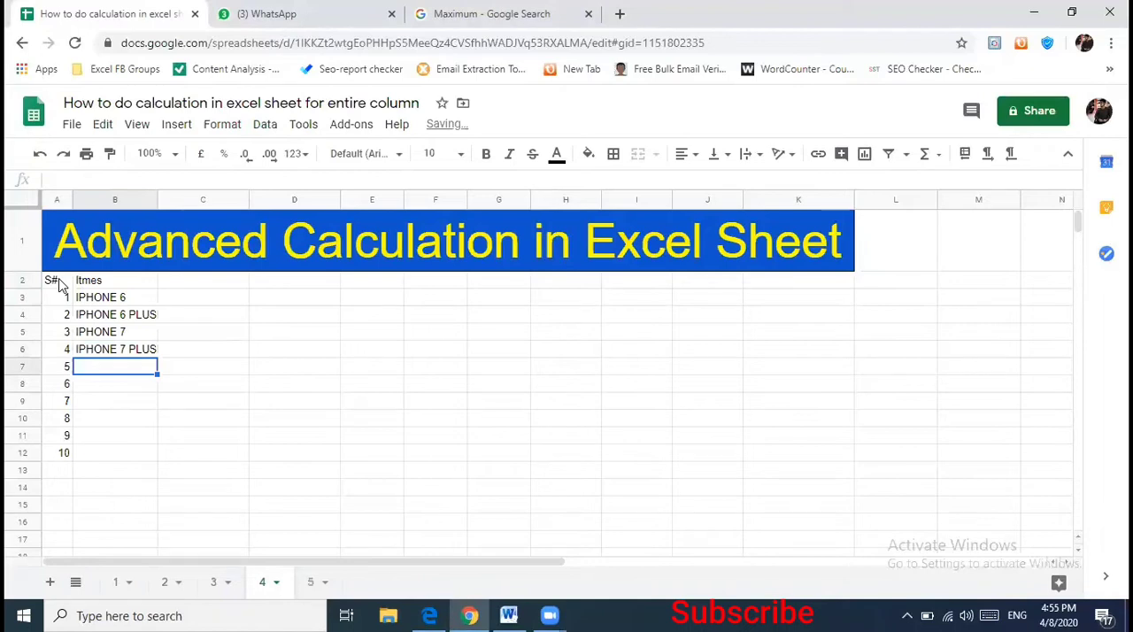
- Enter the items Ipad in B7 and MAc in B8
type("Ipad")
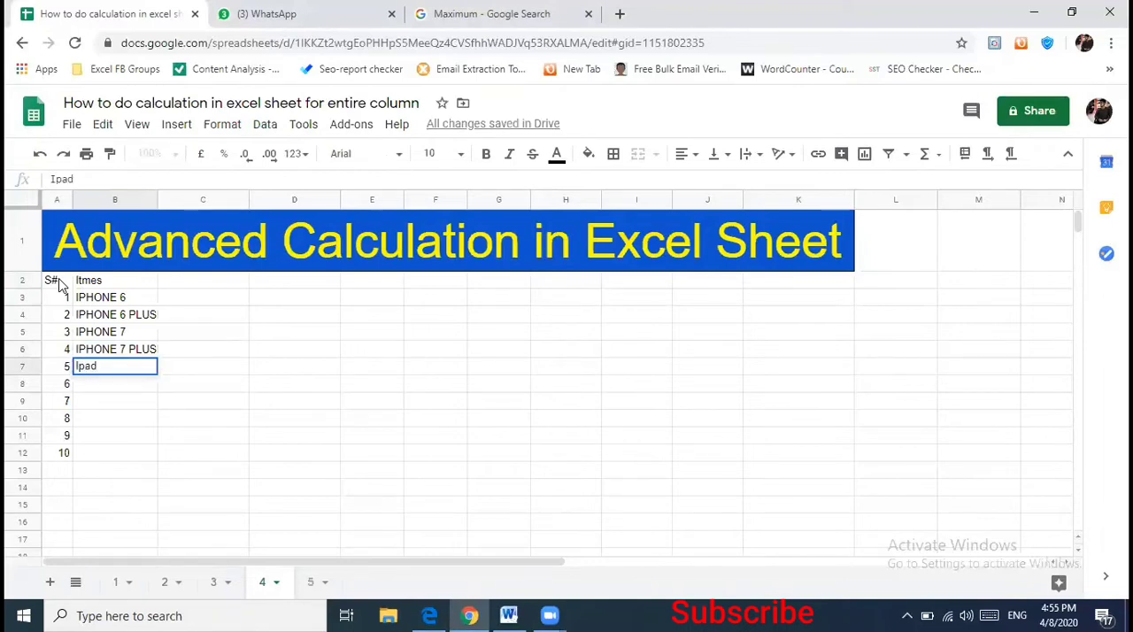
key("Return")
type("MAc")
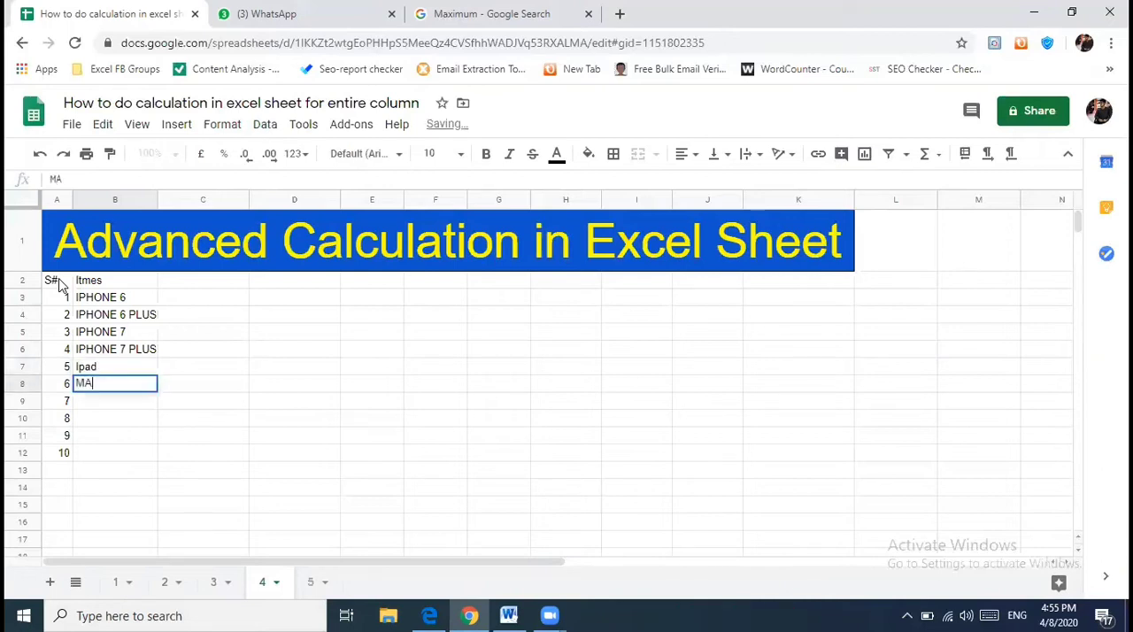
key("Return")
key("Left")
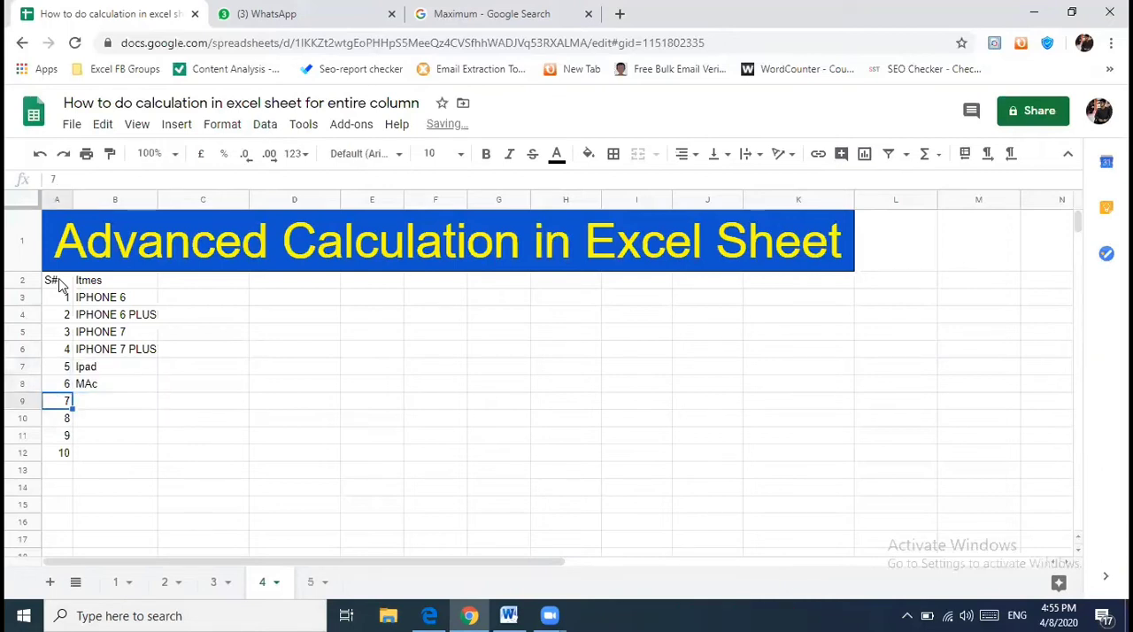
- Correct the capitalization of the item in B8 so that it reads Mac
key("Up")
key("Right")
type("MAc")
key("Return")
key("Left")
key("Right")
key("Up")
type("Mac")
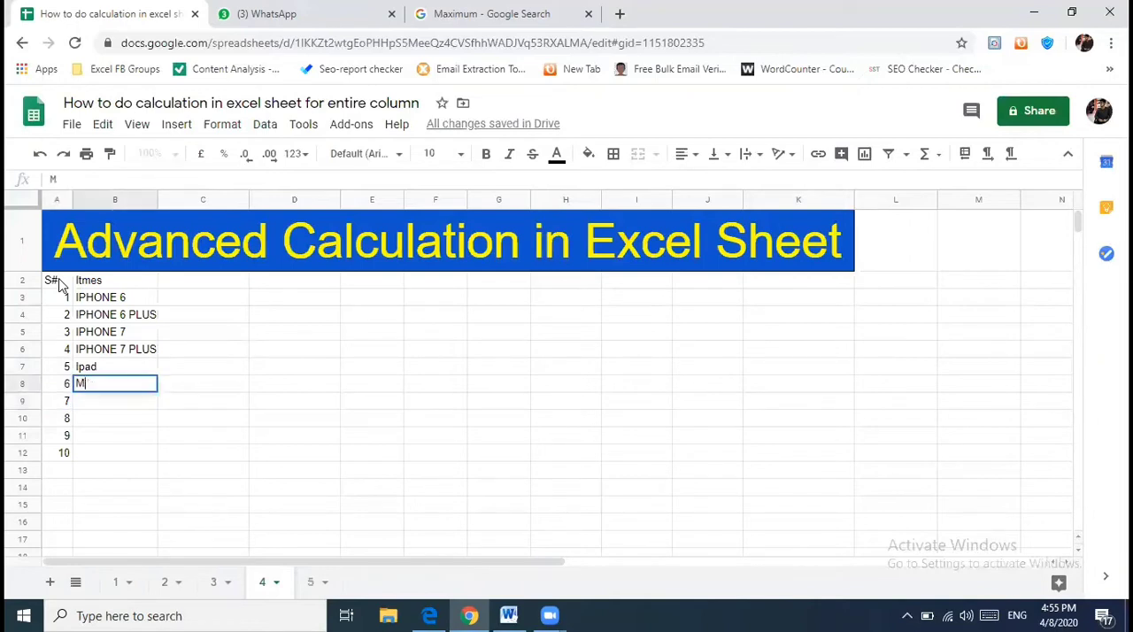
key("Return")
- Enter the items Mac Pro in B9 and AirPod in B10
type("Mac PRo")
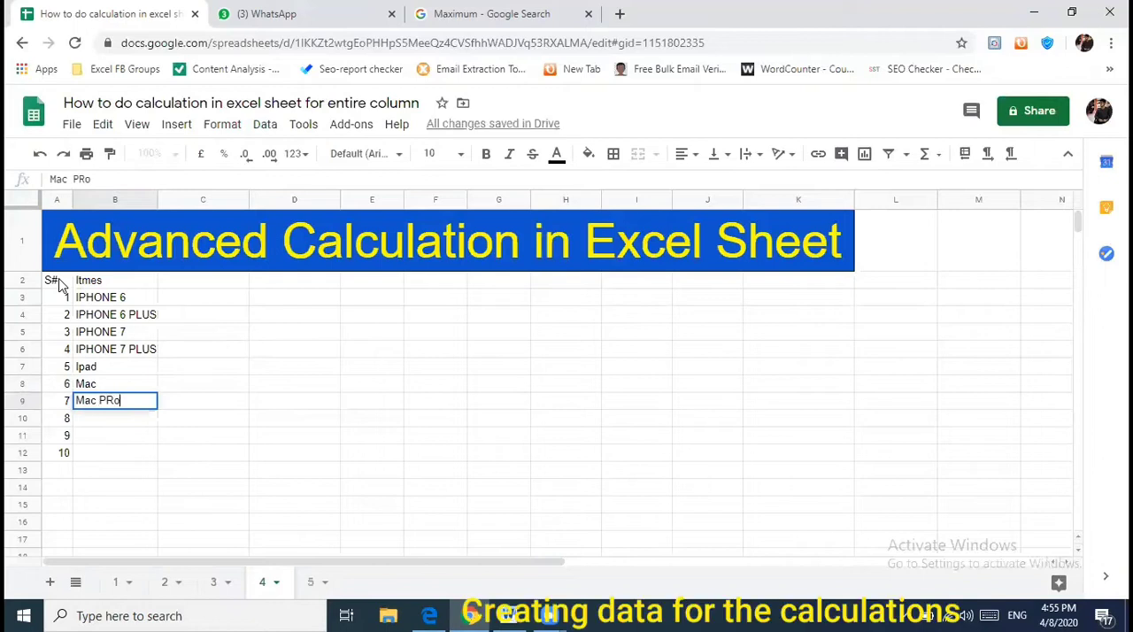
key("BackSpace")
type("ro")
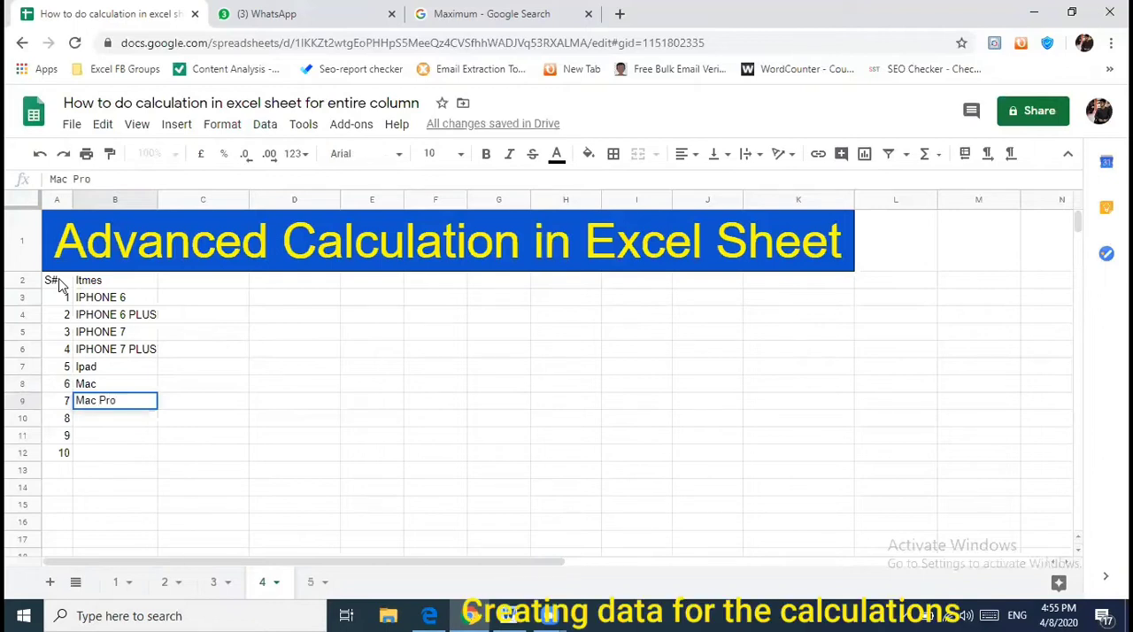
key("Return")
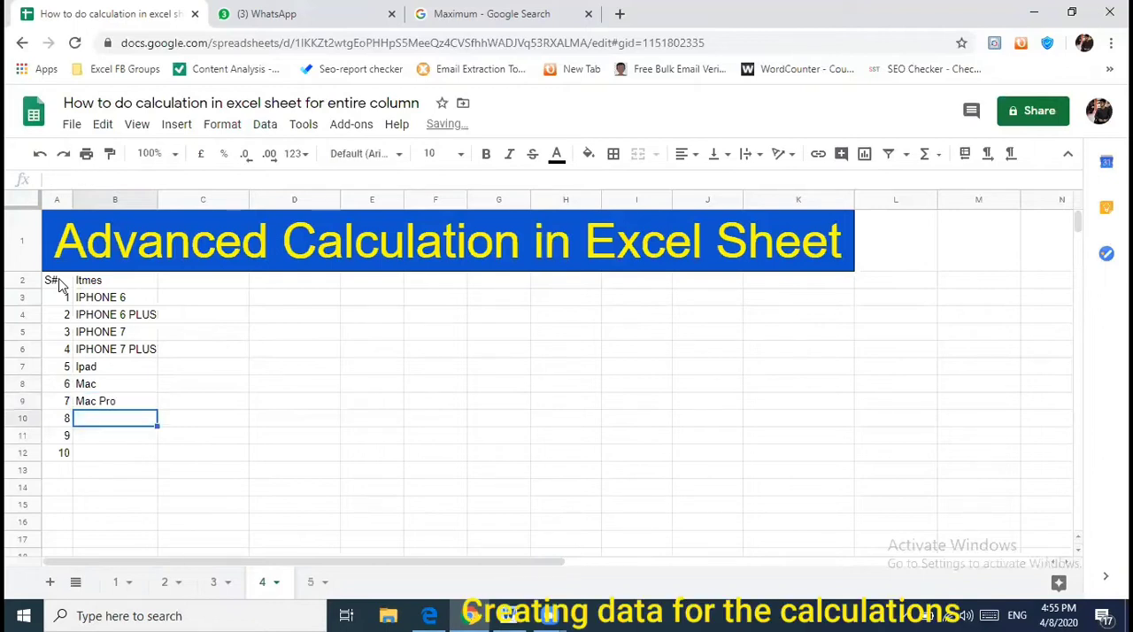
type("AirPod")
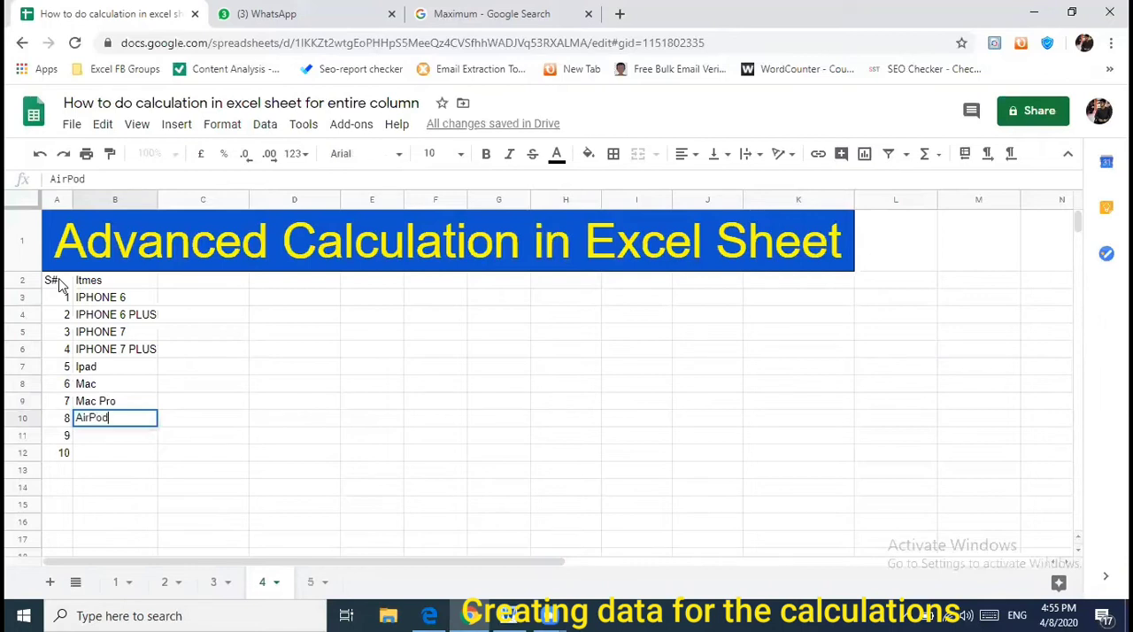
key("Return")
- Enter the items Iphone X in B11 and IPhone Cover in B12
type("Iphone X")
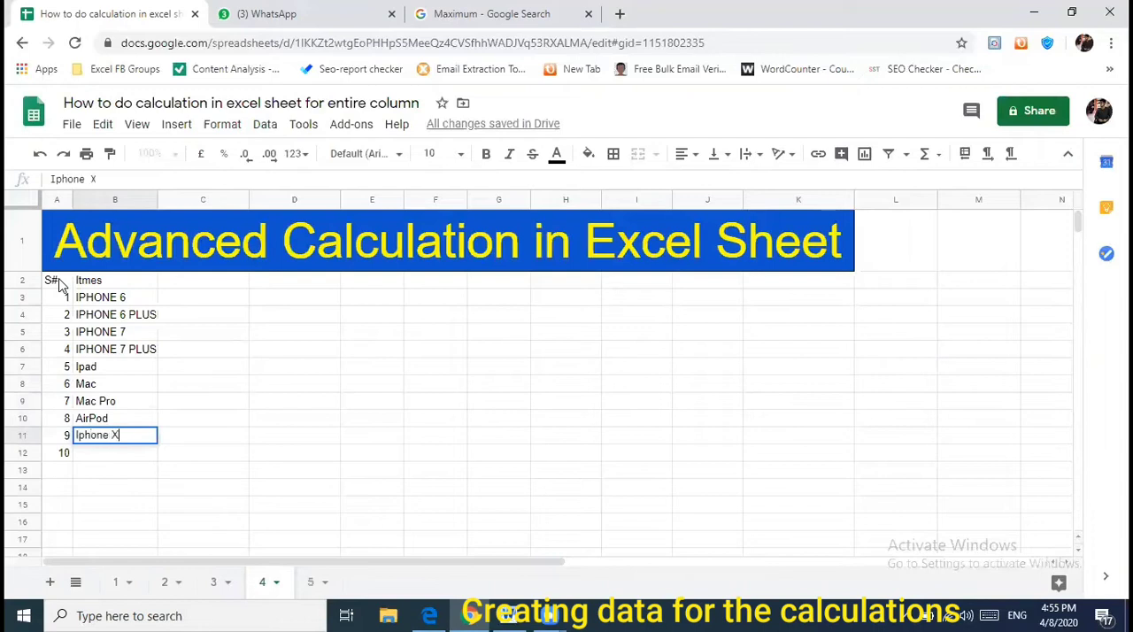
key("Return")
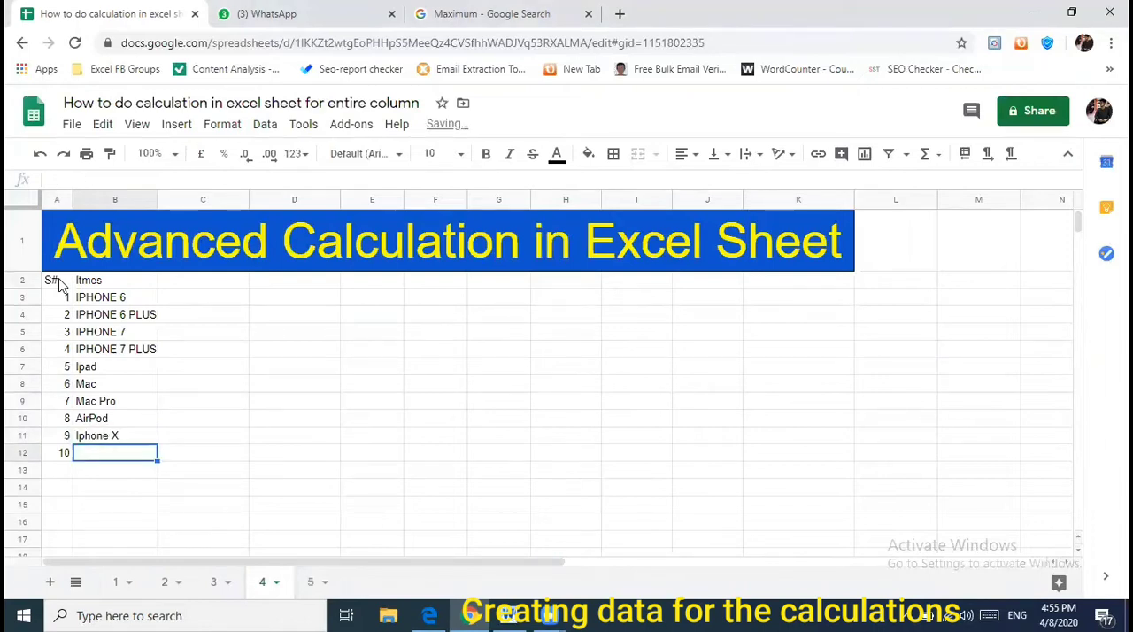
type("IPHon")
key("BackSpace")
key("BackSpace")
key("BackSpace")
type("hone Cove")
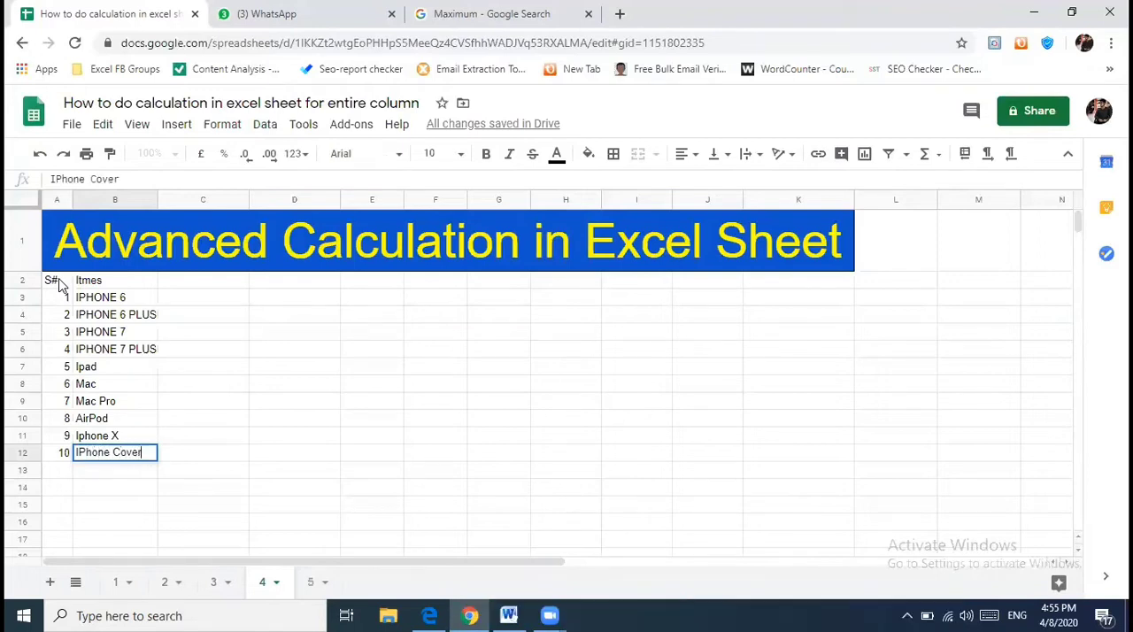
type("r")
key("Tab")
- Add the column header "Cost Price" in C2, beside the items header
key("Up")
key("Up")
key("Up")
key("Up")
key("Up")
key("Up")
key("Up")
key("Up")
key("Up")
key("Up")
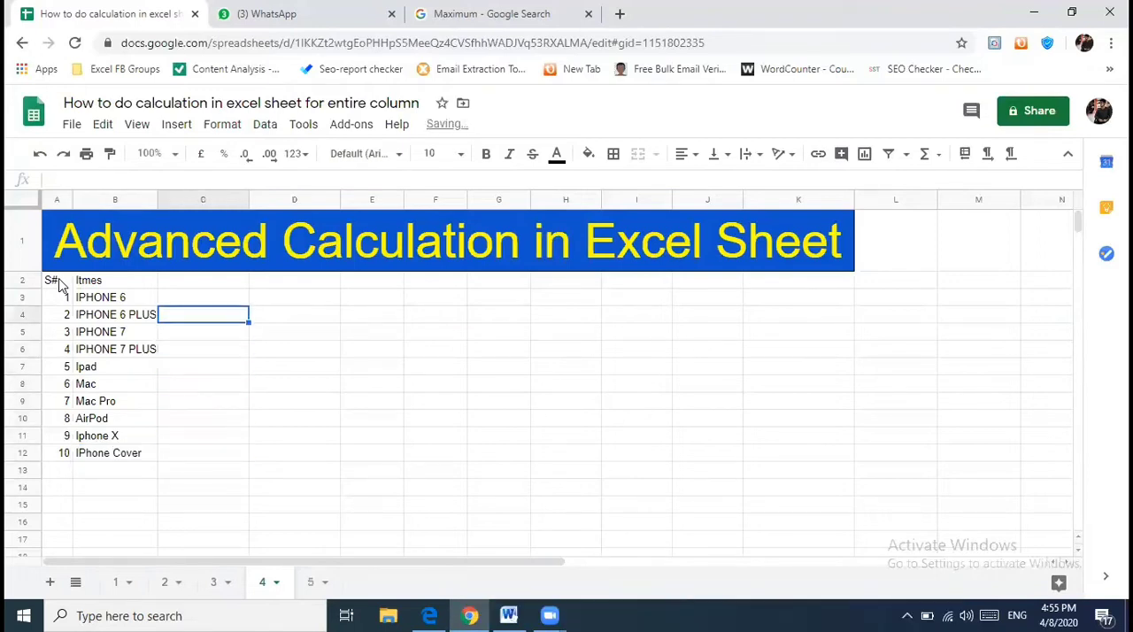
type("Cosr")
type("t Price")
key("Tab")
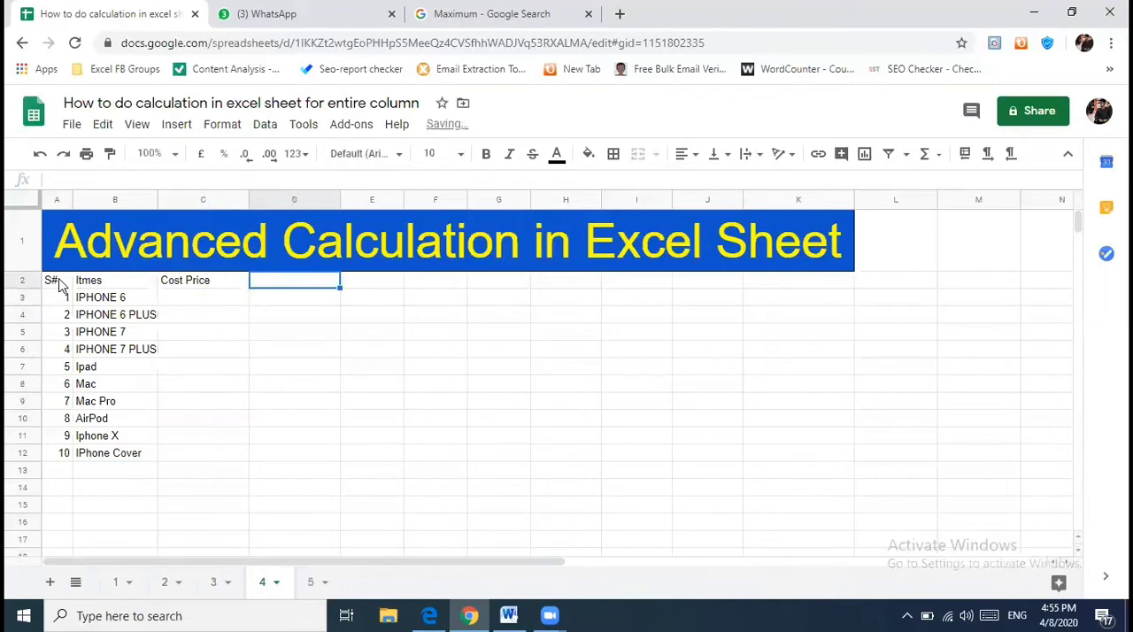
- Enter the cost prices 1200 for IPHONE 6 in C3 and 1290 for IPHONE 6 PLUS in C4
key("Return")
type("1200")
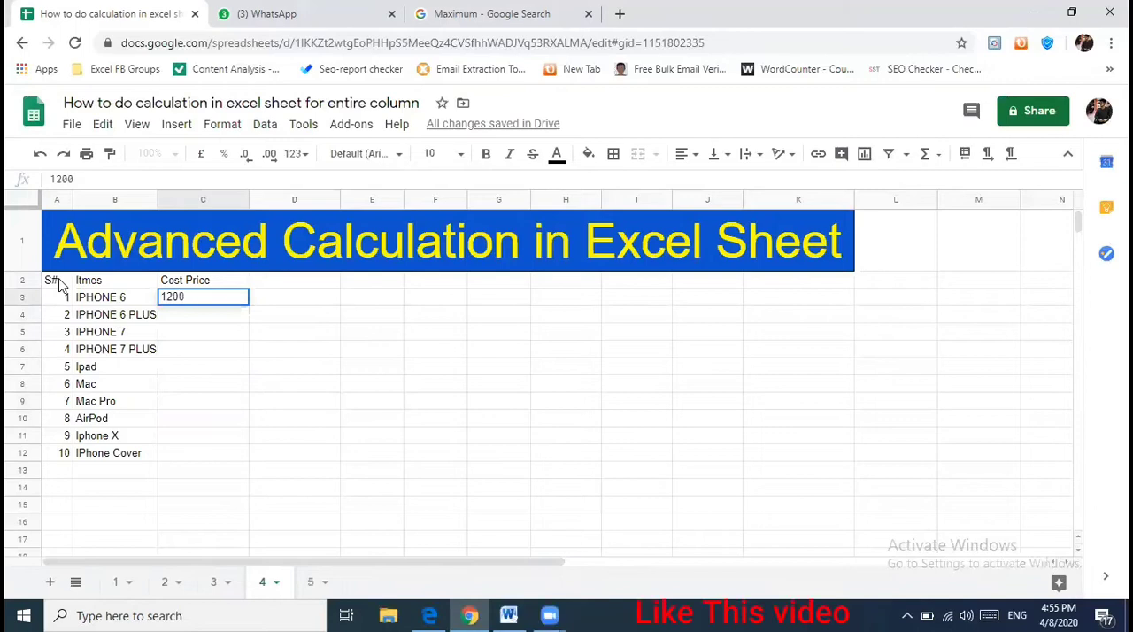
key("Return")
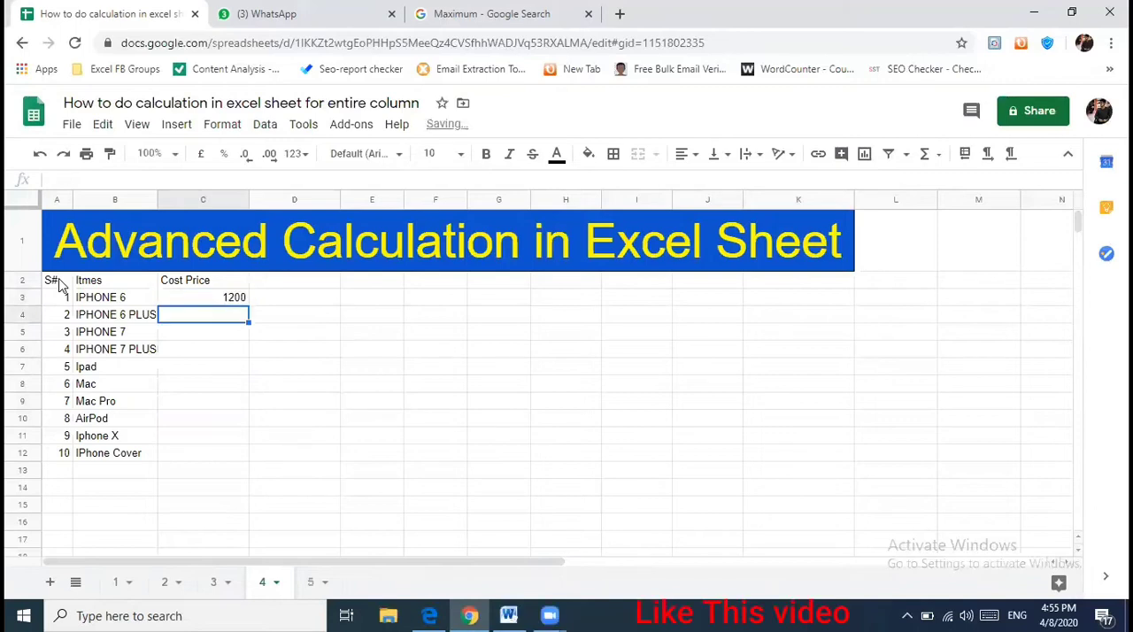
type("12")
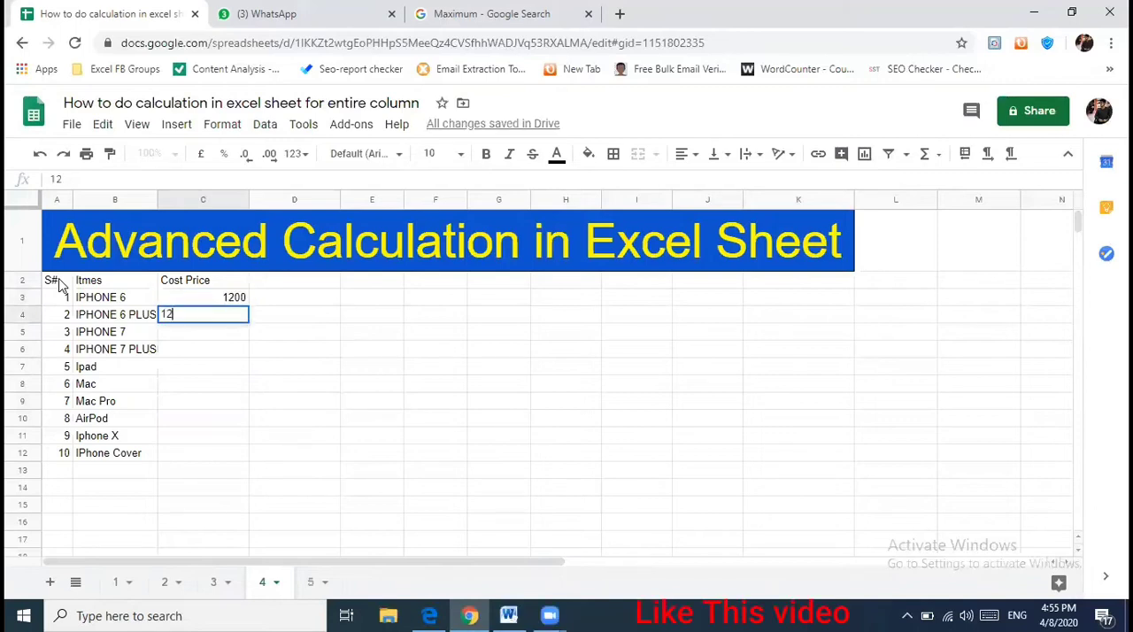
type("90")
key("Return")
- Enter the cost prices 1300 for IPHONE 7 in C5 and 1350 for IPHONE 7 PLUS in C6
type("13")
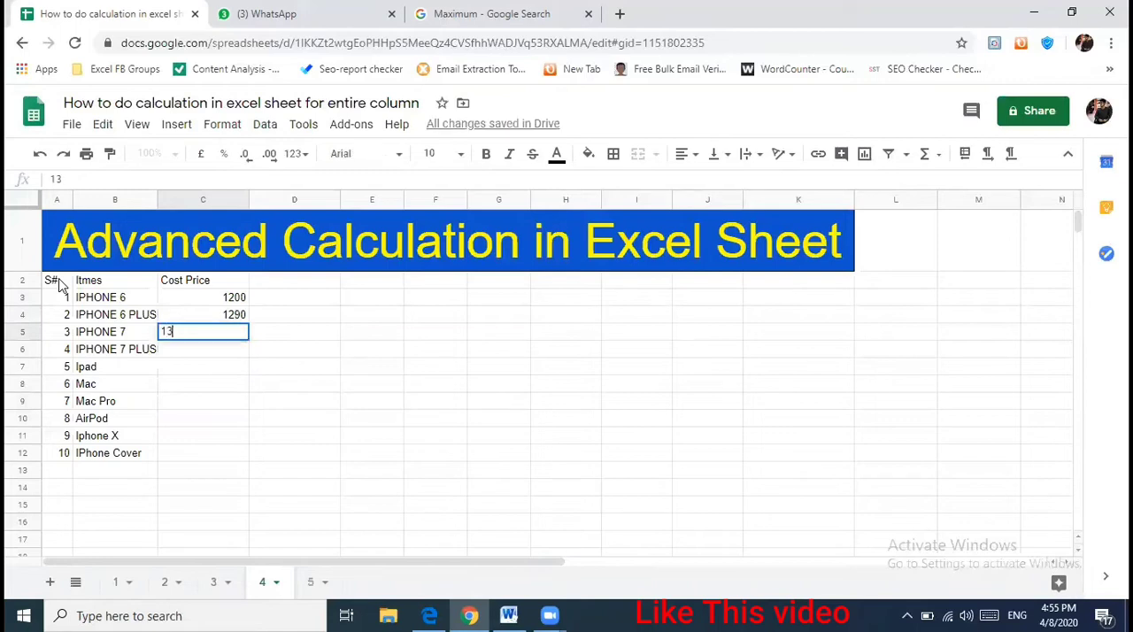
type("00")
key("Return")
type("150")
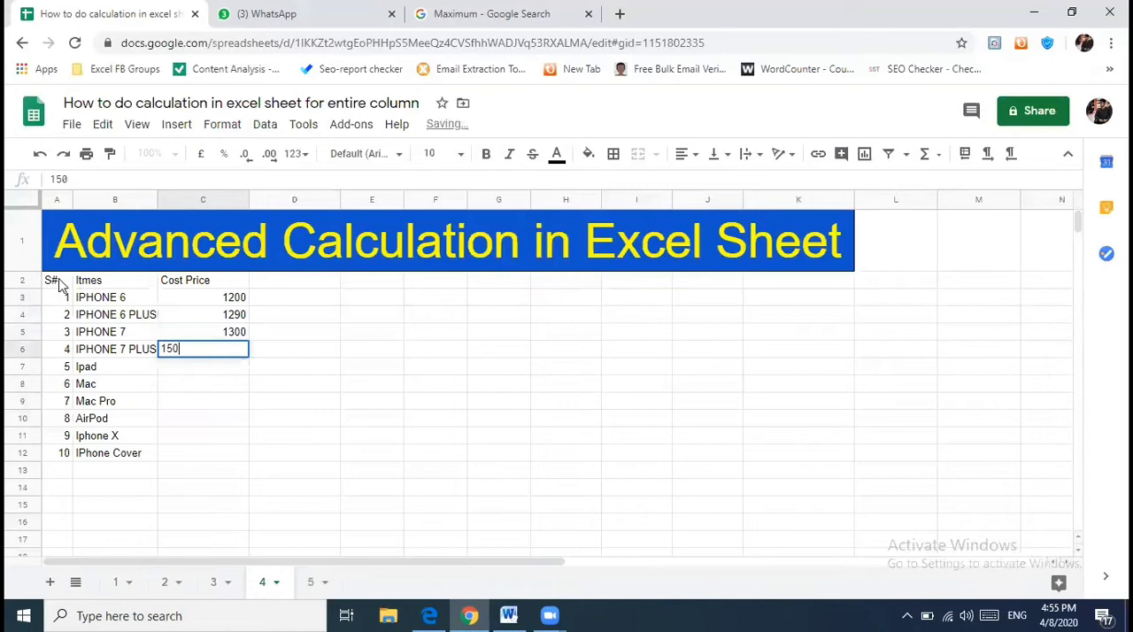
key("BackSpace")
key("BackSpace")
type("350")
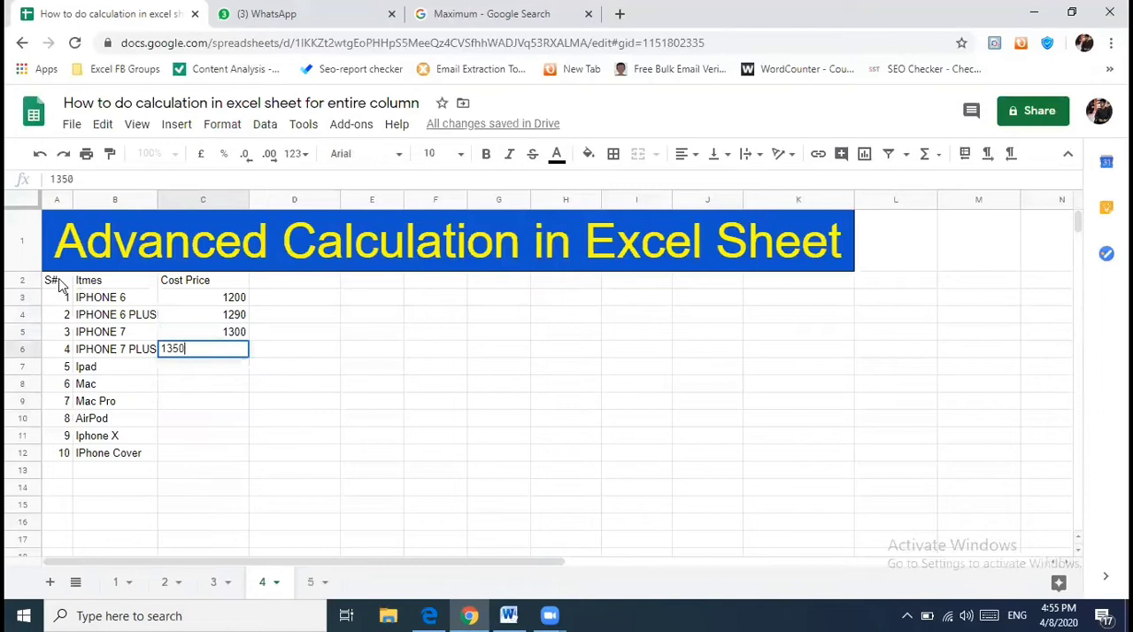
key("Return")
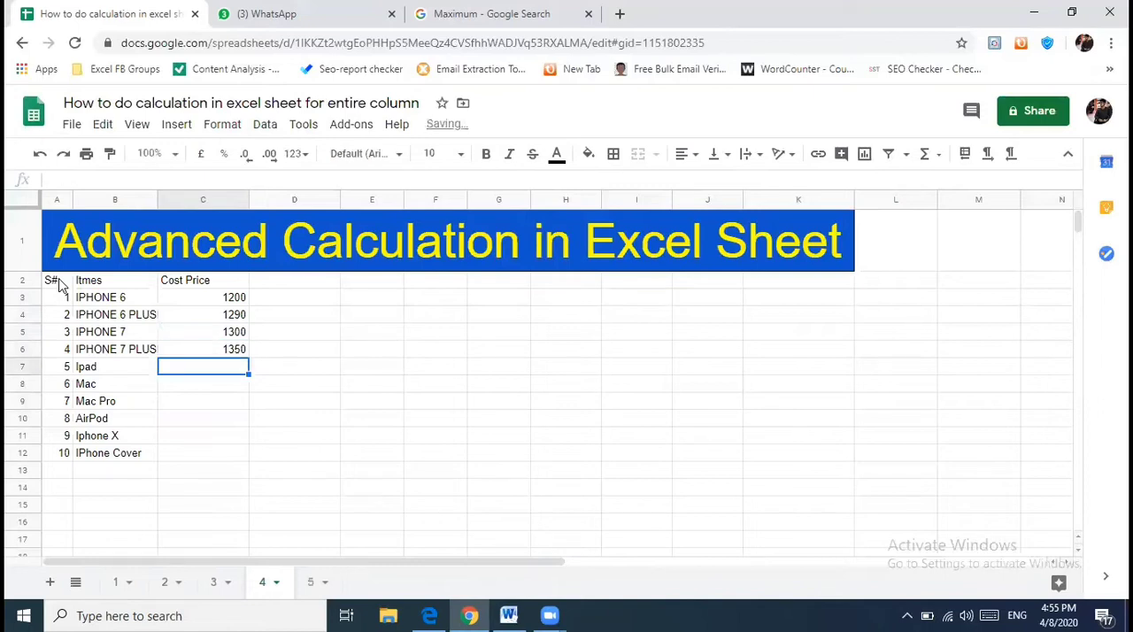
- Enter the cost prices 790, 1590, 2590 and 320 in C7 to C10 for Ipad, Mac, Mac Pro and AirPod
type("790")
key("Return")
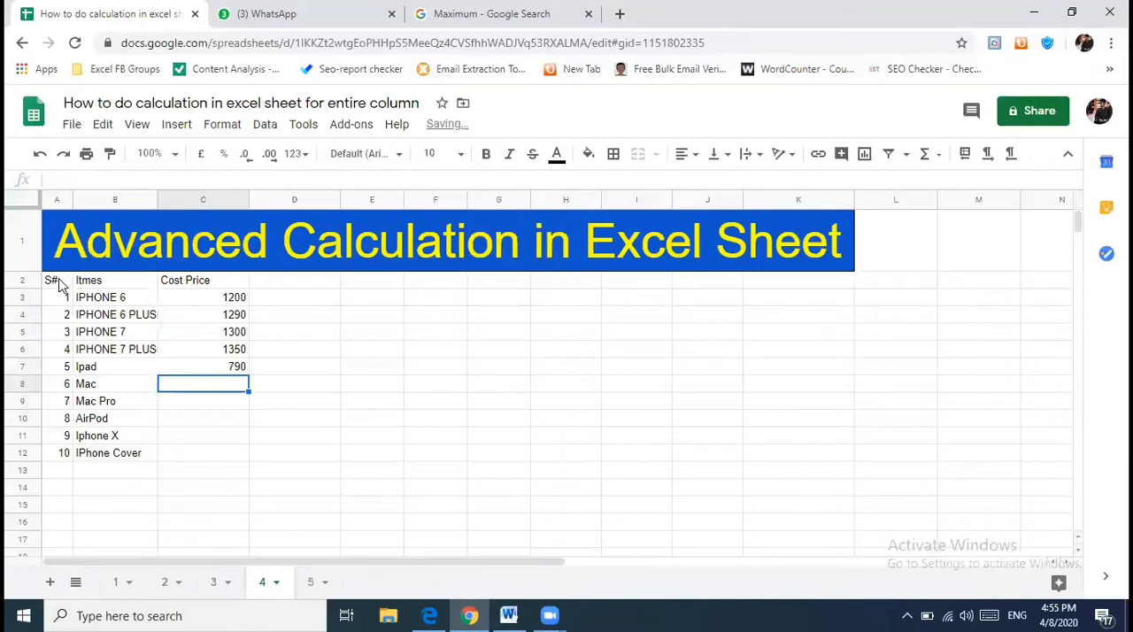
type("1590")
key("Return")
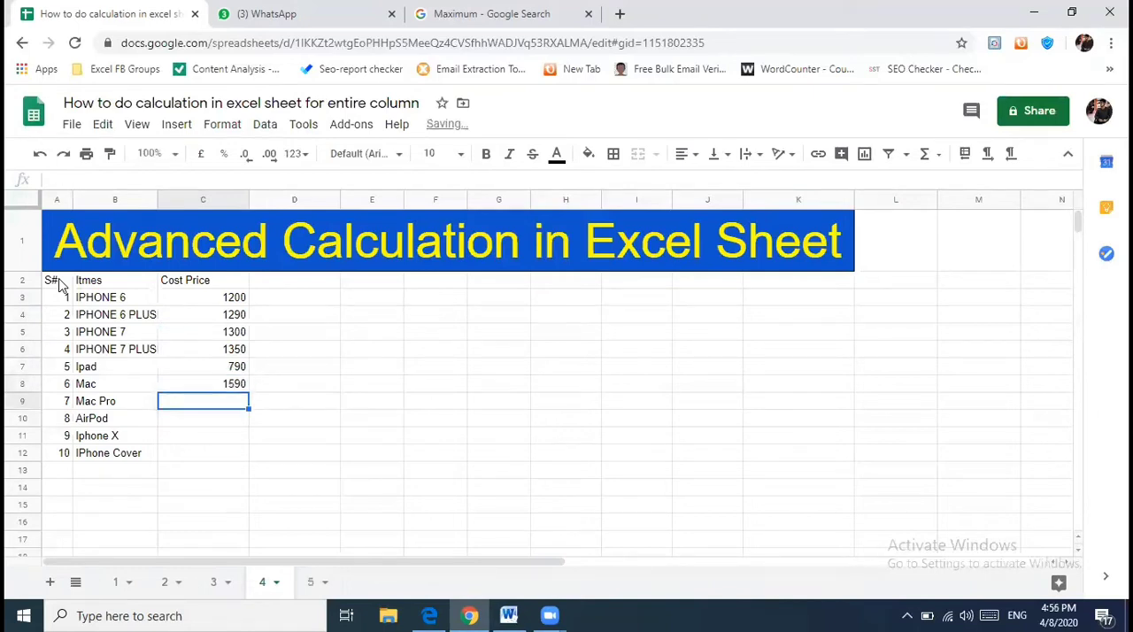
type("2590")
key("Return")
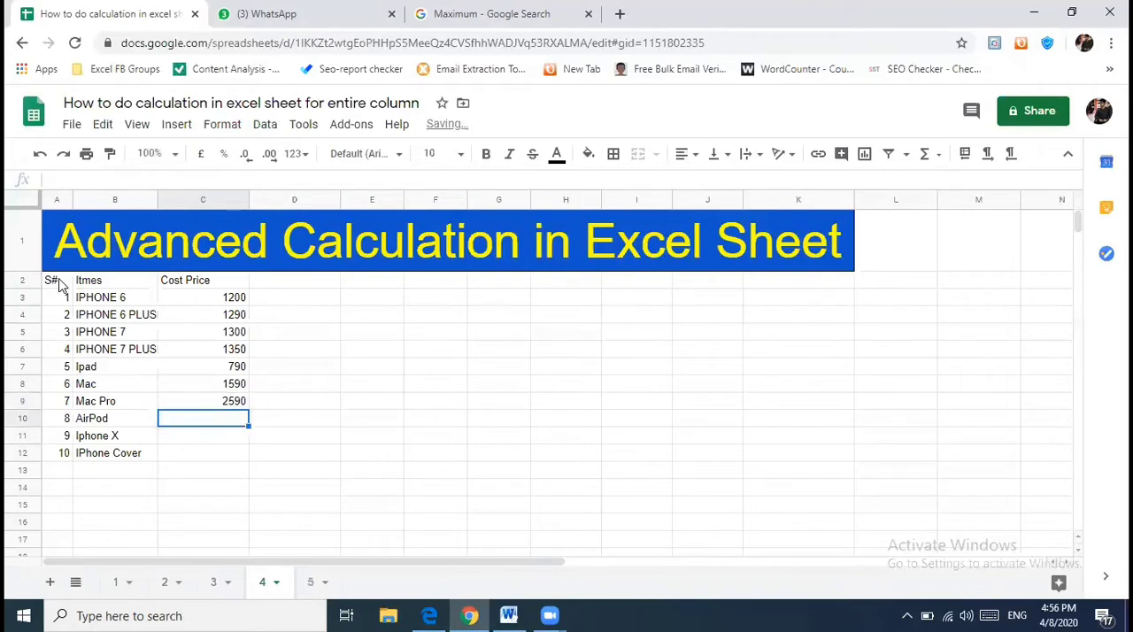
type("320")
key("Return")
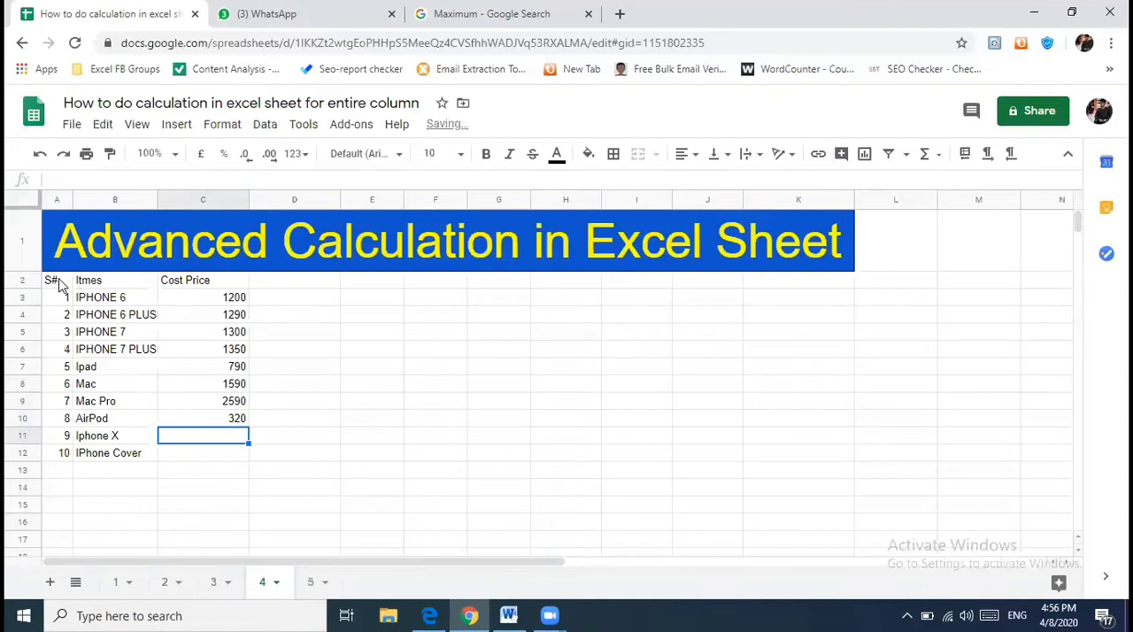
- Enter the cost prices 1390 for Iphone X in C11 and 70 for IPhone Cover in C12
type("11")
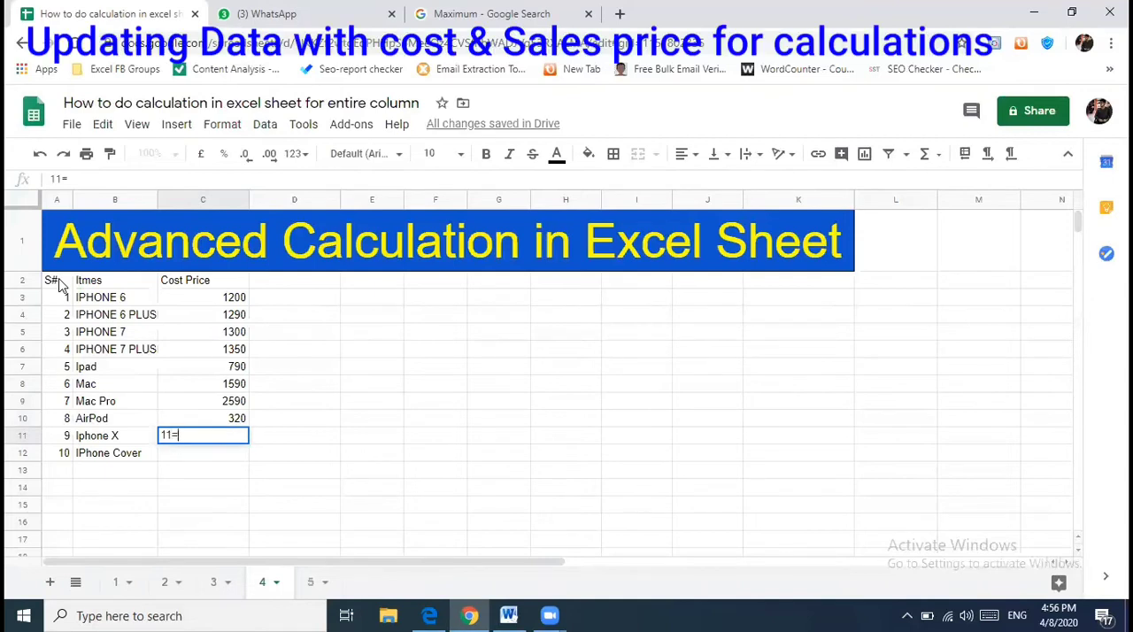
key("BackSpace")
type("390")
key("Return")
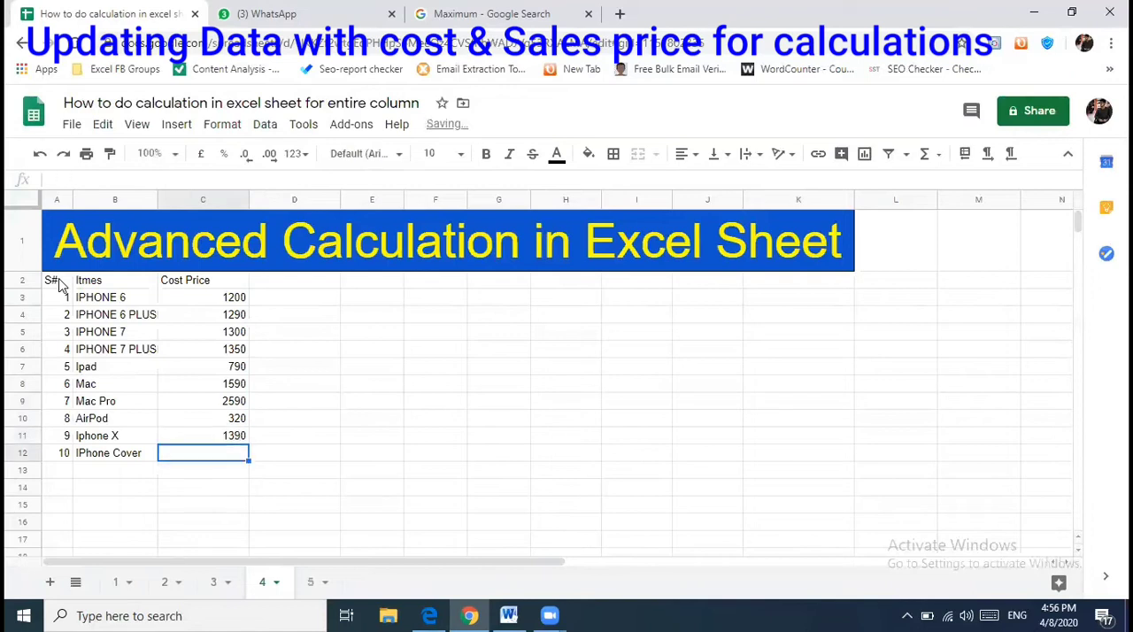
type("70")
key("Tab")
- Add the column header "Sales Price" in D2, beside the cost price header
key("Up")
key("Up")
key("Up")
key("Up")
key("Up")
key("Up")
key("Up")
key("Up")
key("Up")
key("Up")
key("Up")
type("sa")
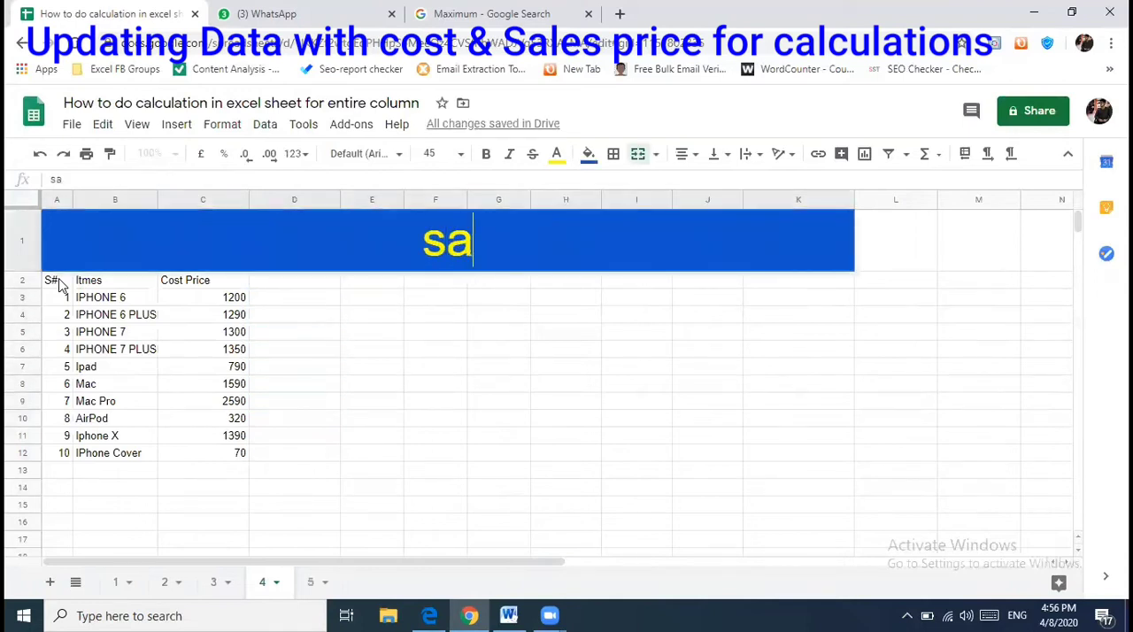
key("Escape")
key("Down")
type("Sal")
key("BackSpace")
type("lkes")
key("BackSpace")
key("BackSpace")
key("BackSpace")
type("es Price")
key("Return")
- Enter the sales prices 1350, 1390, 1450 and 1490 in D3 to D6 for the four IPHONE 6 and 7 models
type("1350")
key("Return")
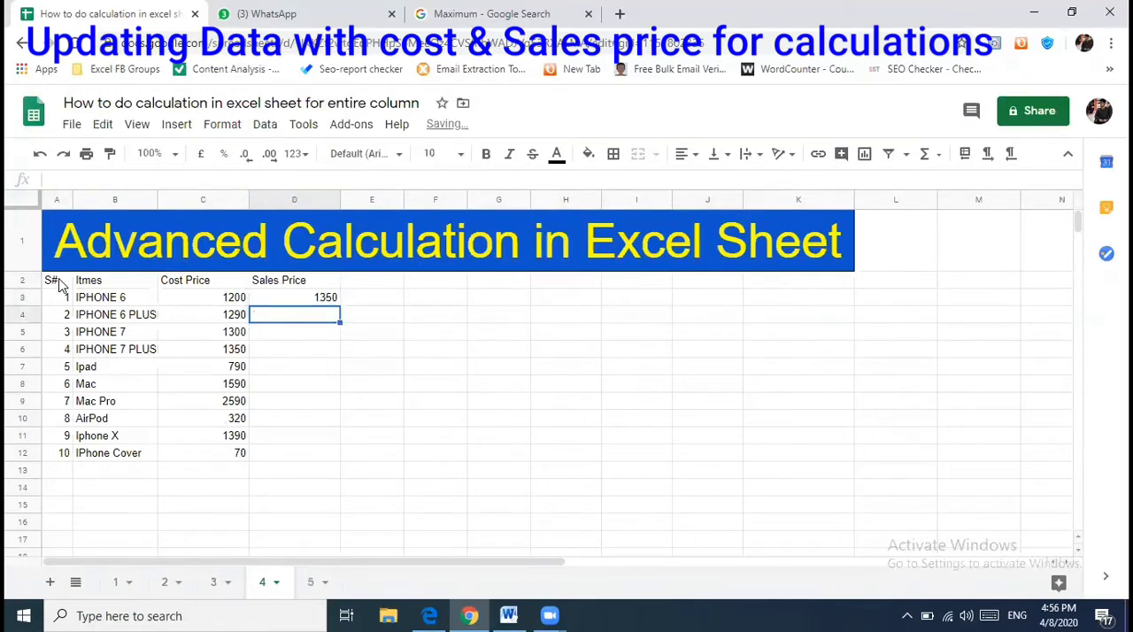
type("1390")
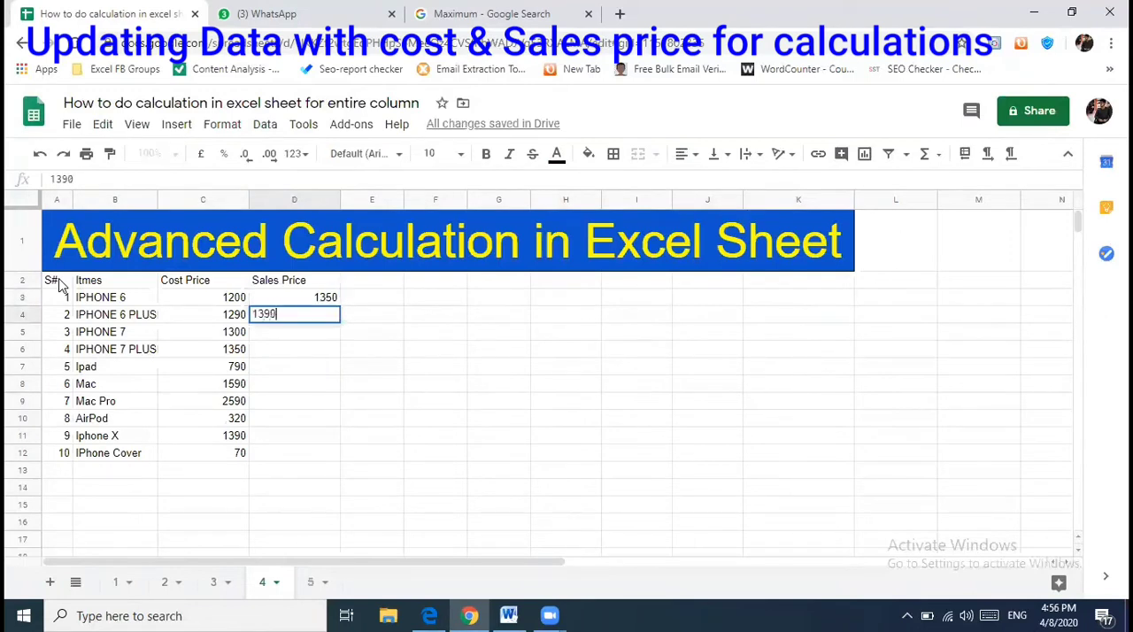
key("Return")
type("1")
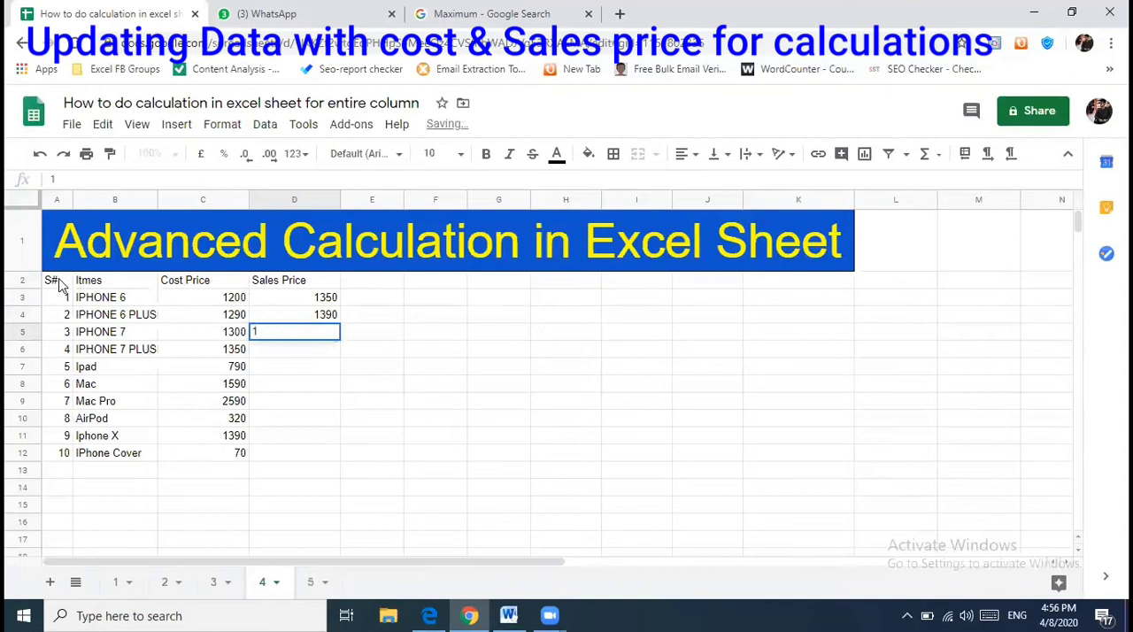
type("450")
key("Return")
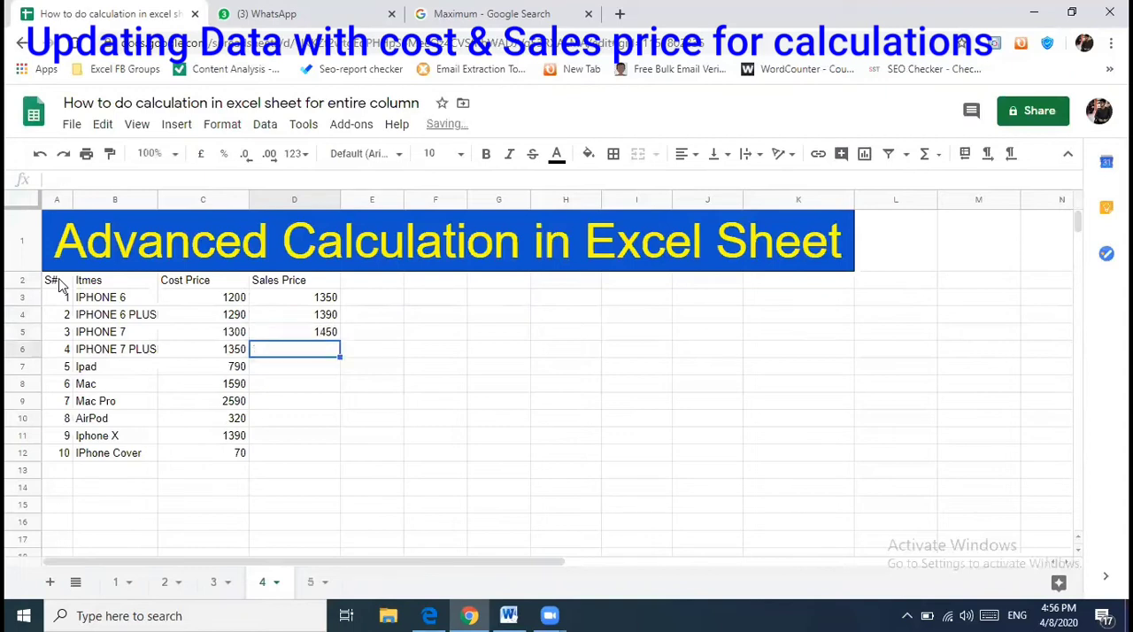
type("1490")
key("Return")
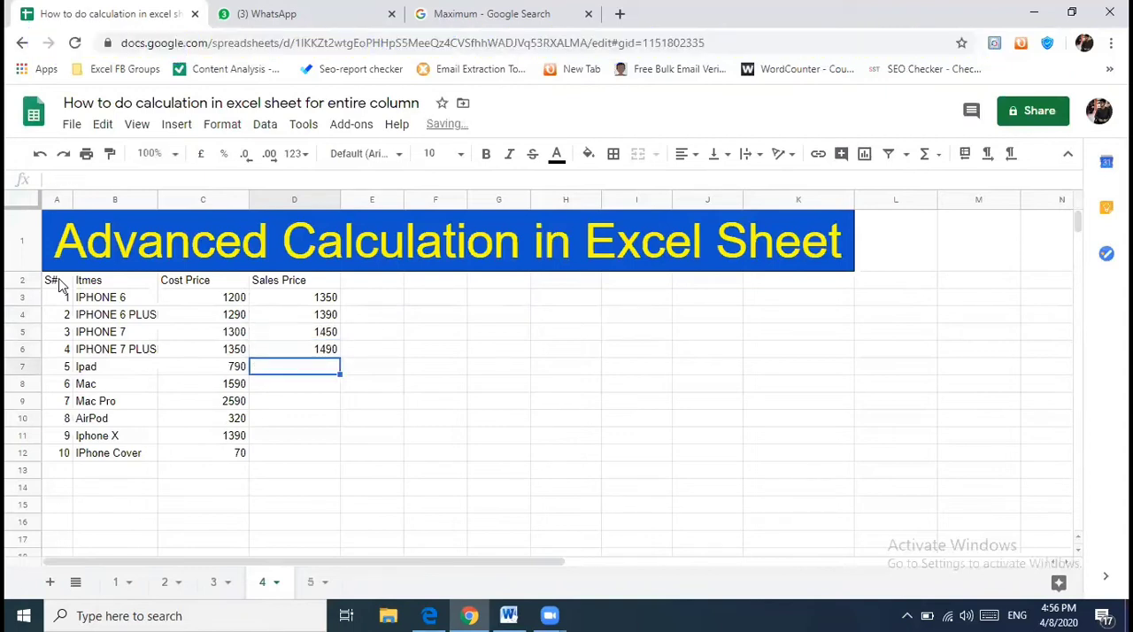
- Enter the sales prices 880 for Ipad in D7 and 1750 for Mac in D8
type("880")
key("Return")
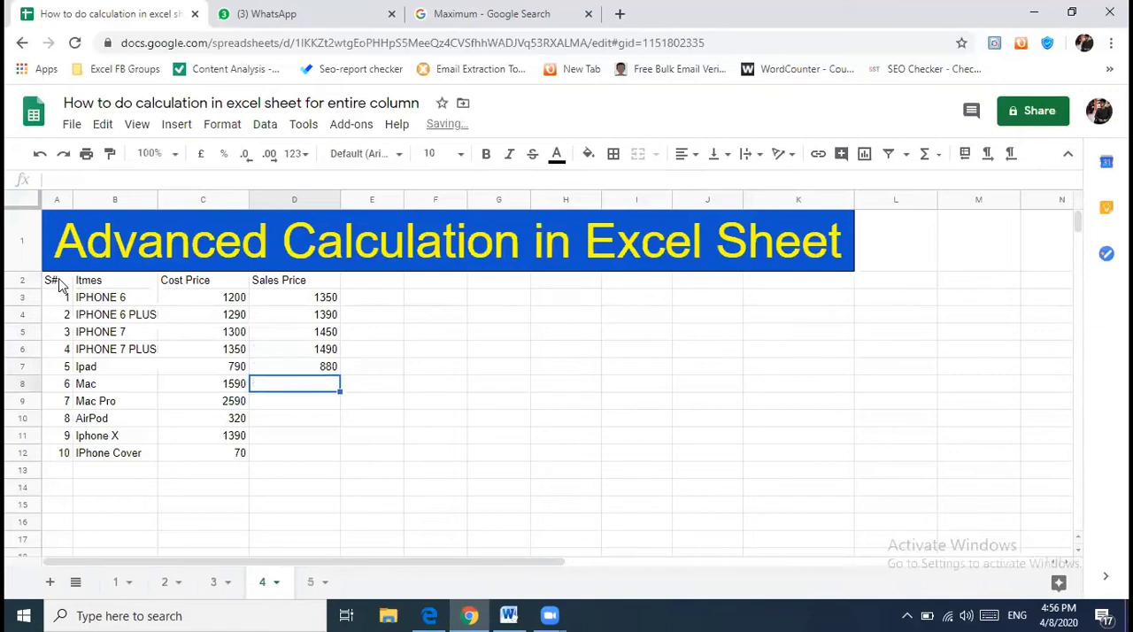
type("1690")
key("BackSpace")
key("BackSpace")
key("BackSpace")
key("BackSpace")
type("1750")
key("Return")
- Enter the sales prices 3050 for Mac Pro in D9 and 450 for AirPod in D10
type("2")
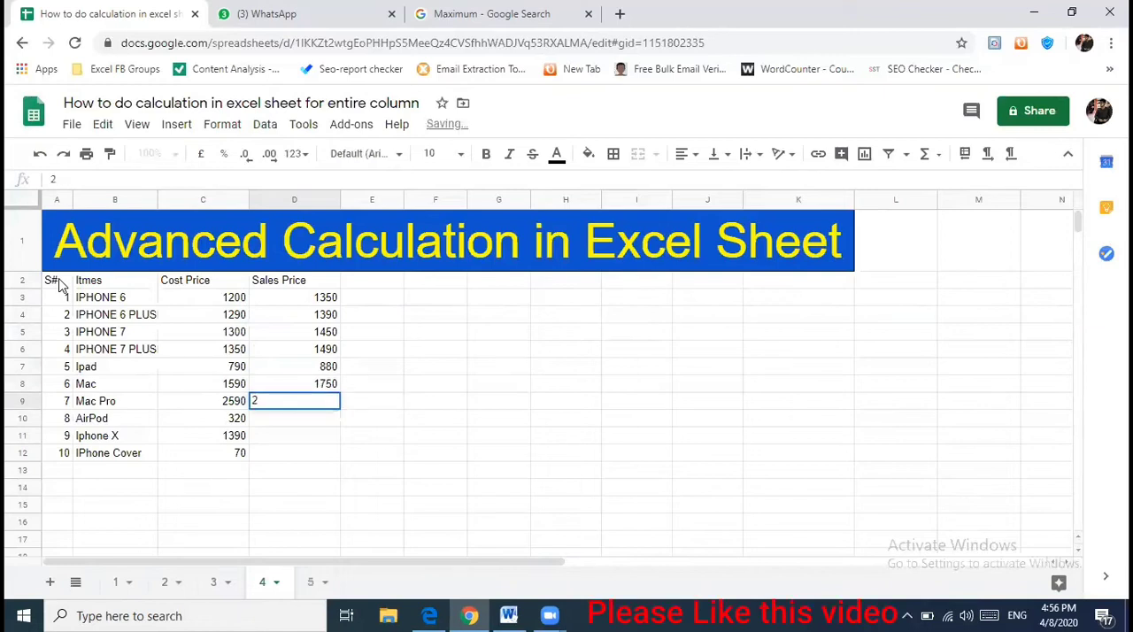
key("BackSpace")
type("3050")
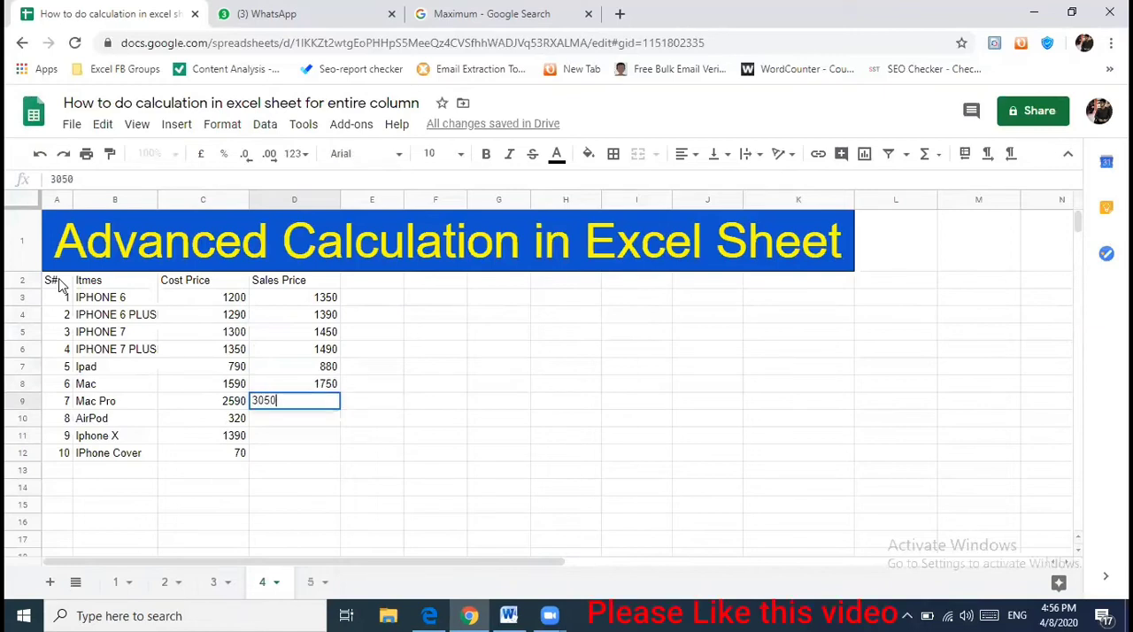
key("Return")
type("450")
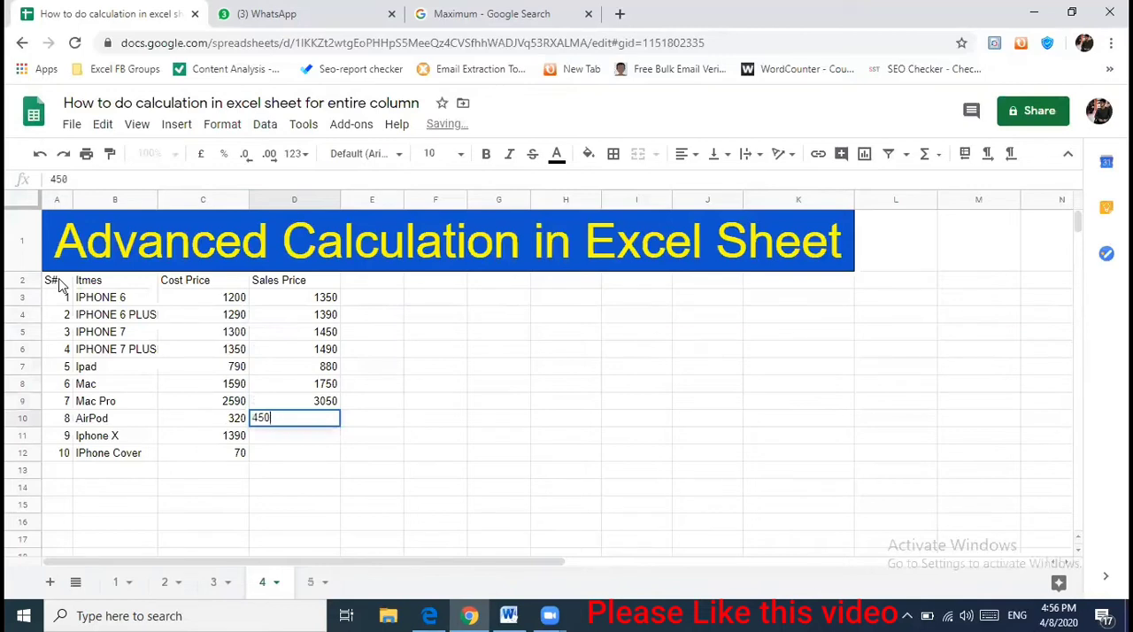
key("Return")
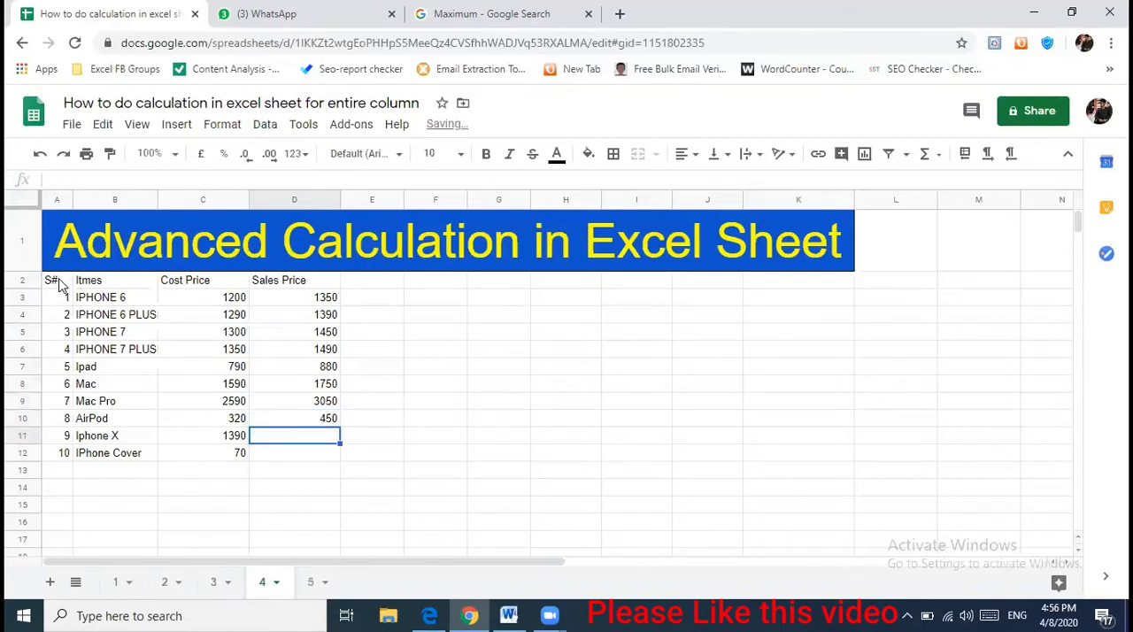
- Enter the sales prices 1430 for Iphone X in D11 and 100 for IPhone Cover in D12
type("1430")
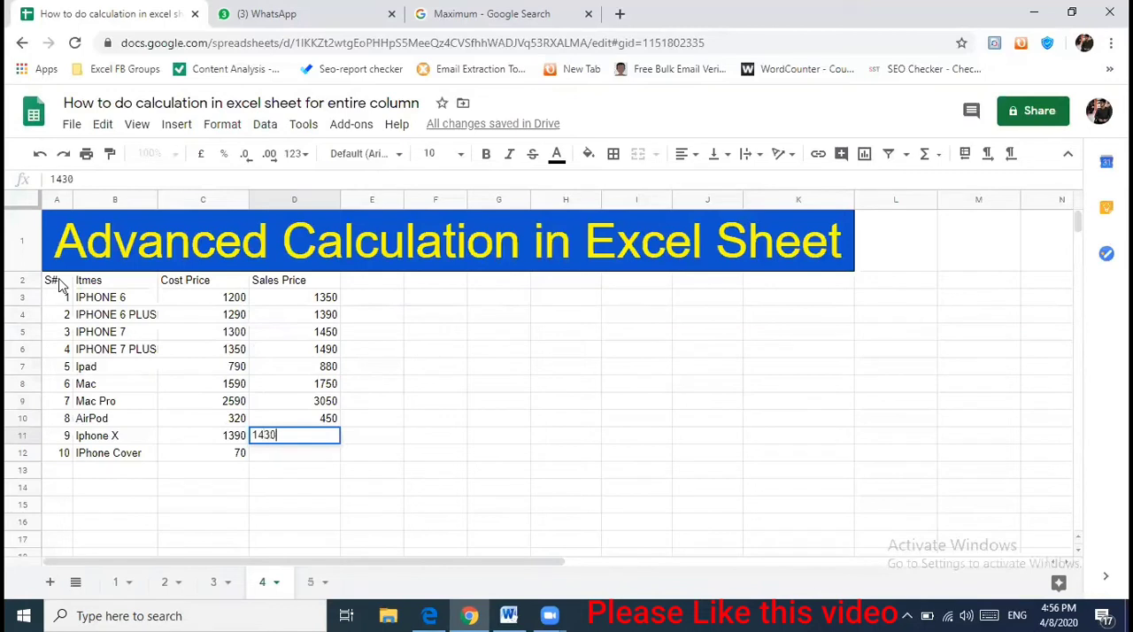
key("Return")
type("100")
key("Tab")
- Add the month headers "Jan", "Feb" and "March" in E2, F2 and G2
key("Up")
key("Up")
key("Up")
key("Up")
key("Up")
key("Up")
key("Up")
key("Up")
key("Up")
key("Up")
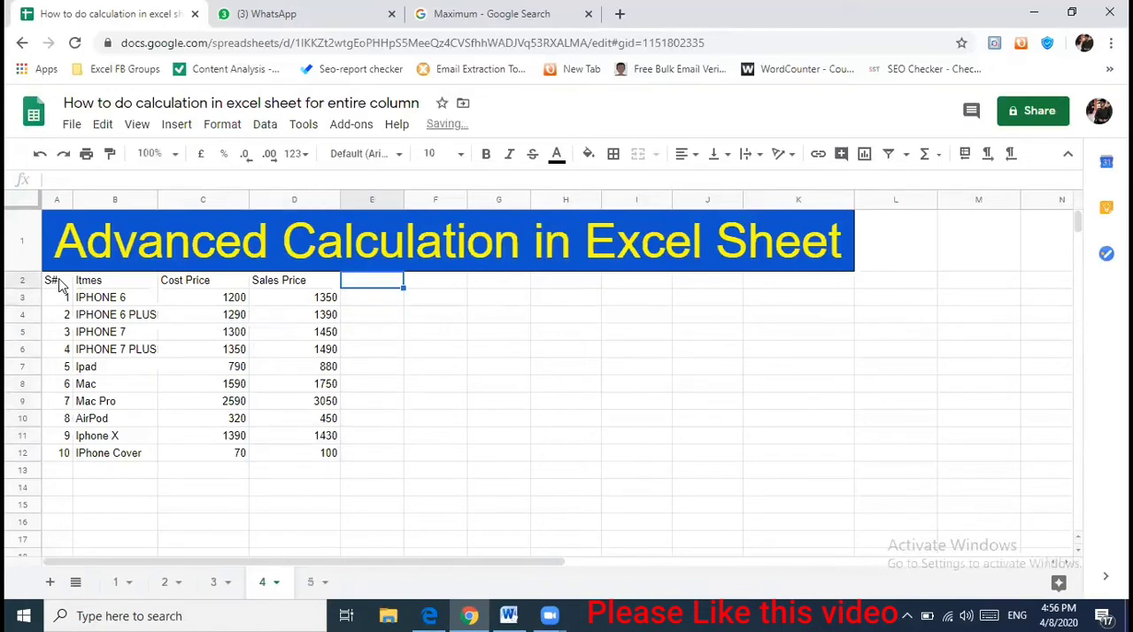
type("Jan")
key("Tab")
type("Feb")
key("Tab")
type("March")
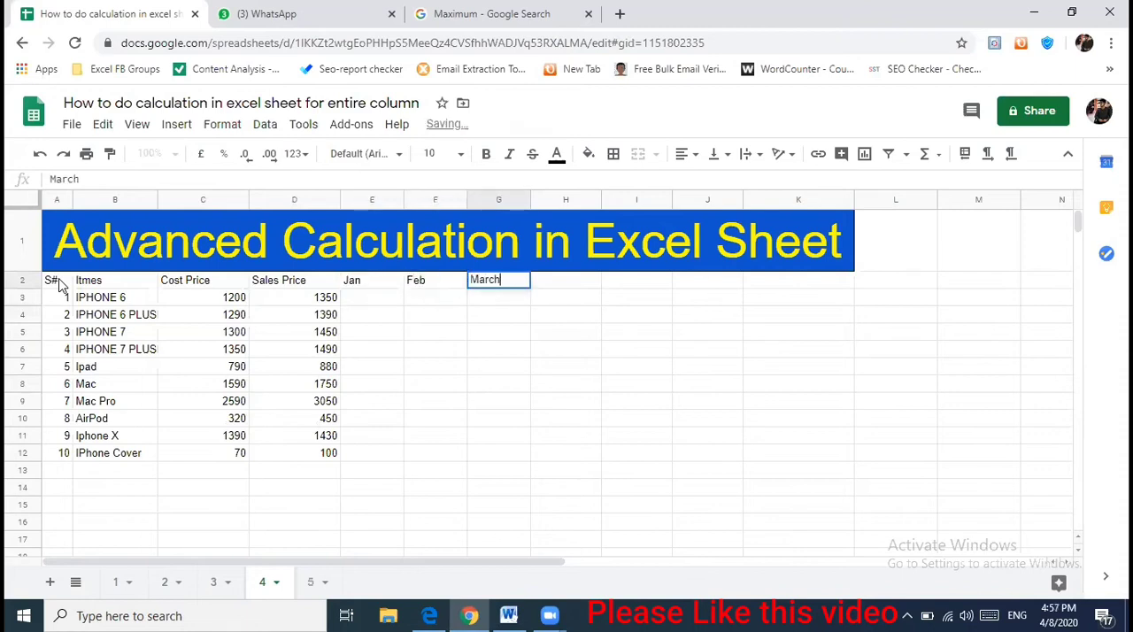
key("Tab")
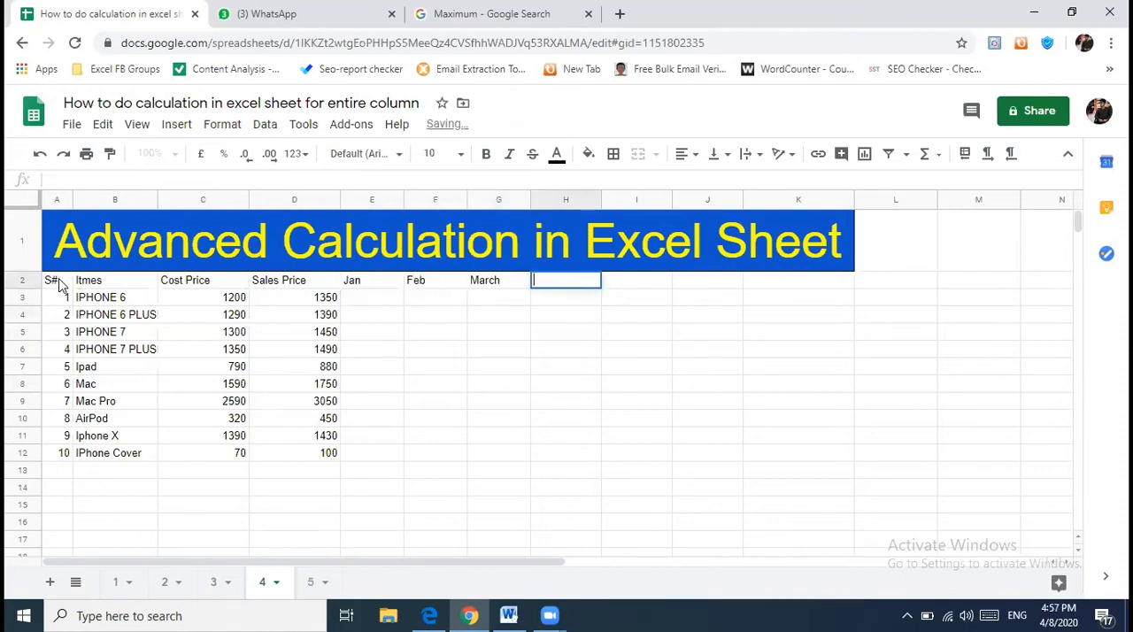
key("Escape")
- Enter the formula =RANDBETWEEN(2,15) in E3 to generate the January quantity for IPHONE 6
key("Down")
key("Down")
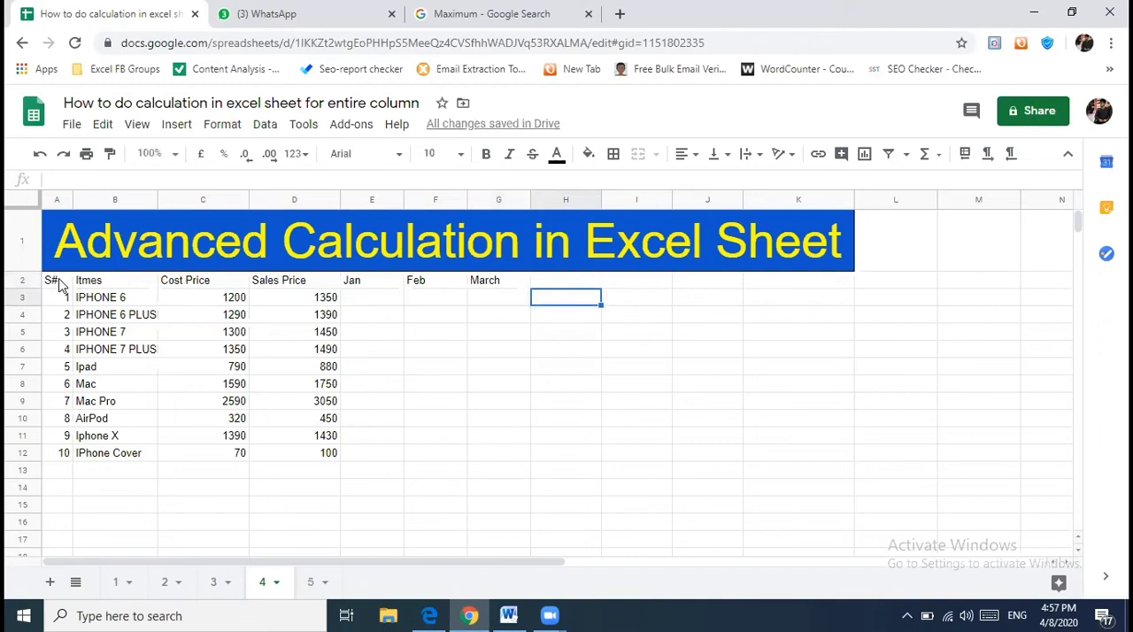
key("Left")
key("Left")
key("Up")
key("Up")
key("Left")
key("Down")
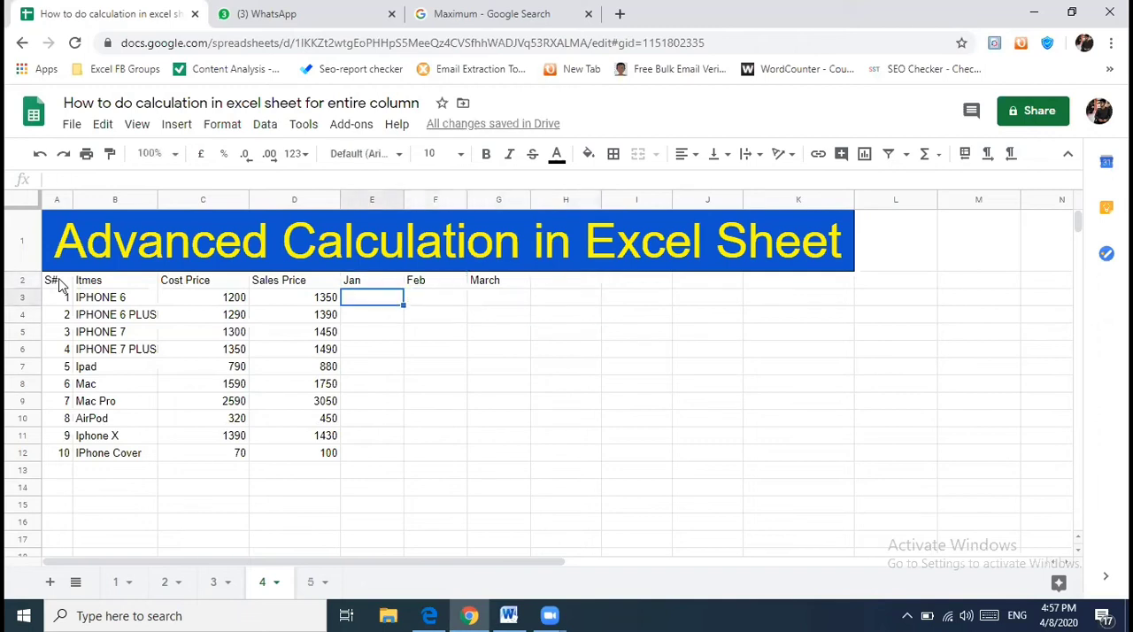
type("=Ra")
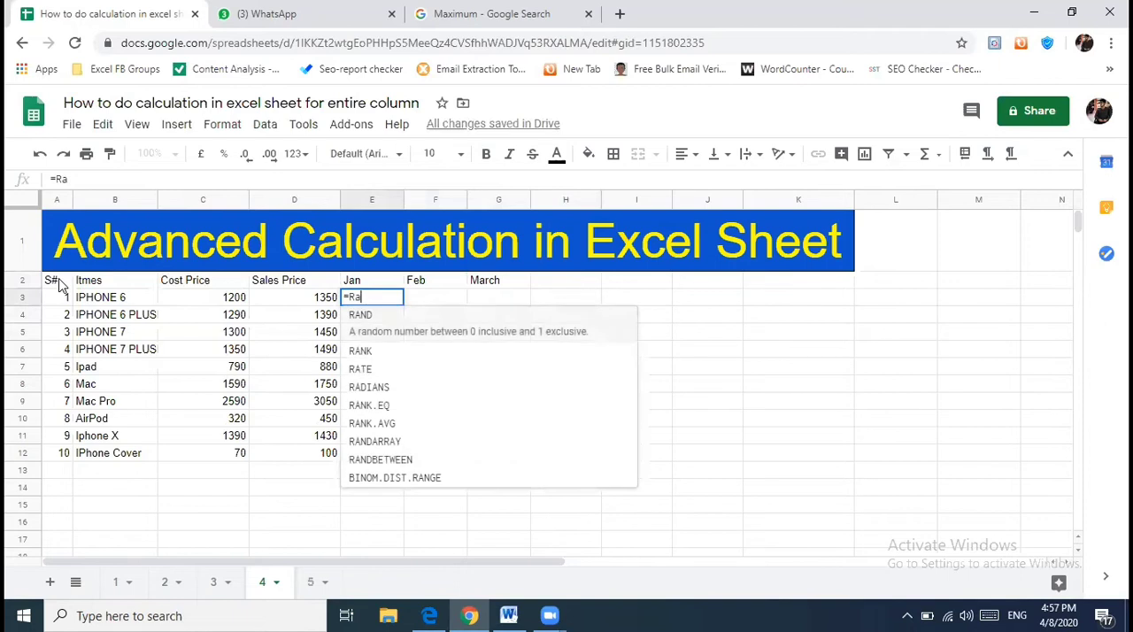
type("nd")
key("Down")
key("Down")
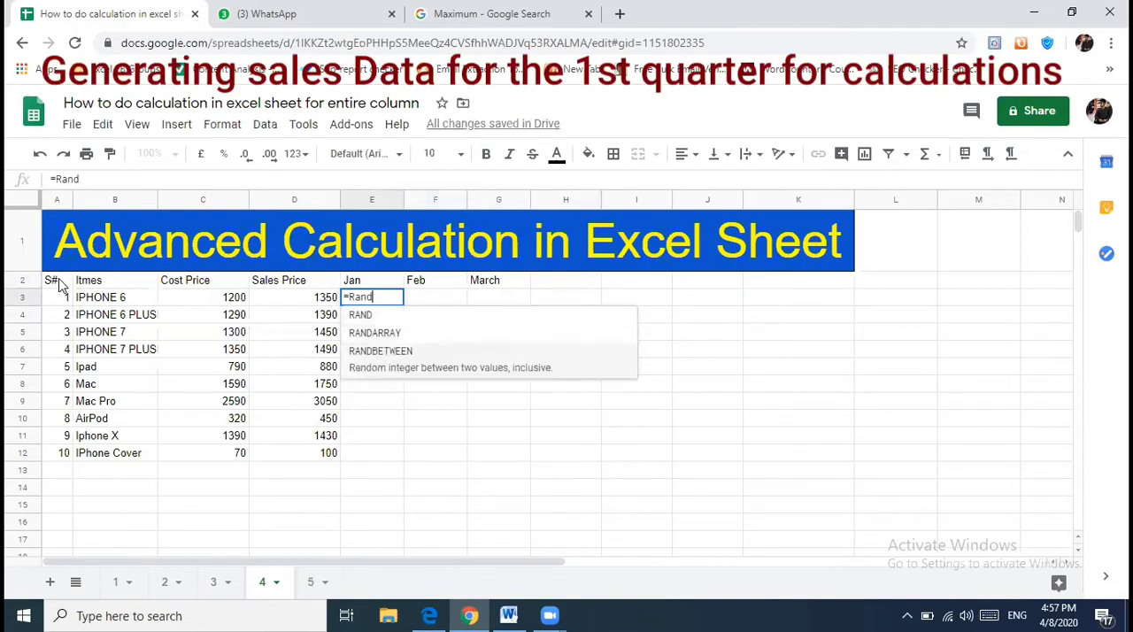
key("Tab")
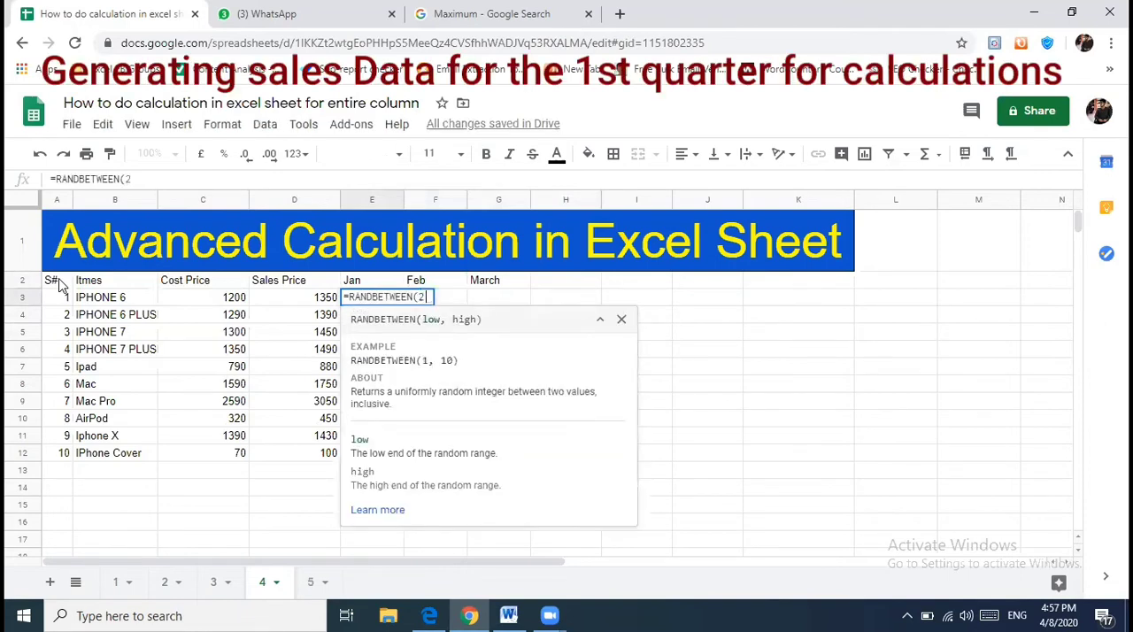
type("2,15)")
key("Return")
- Copy the RANDBETWEEN formula from E3 across the Jan to March columns for all ten items, E3:G12
key("Up")
key("ctrl+c")
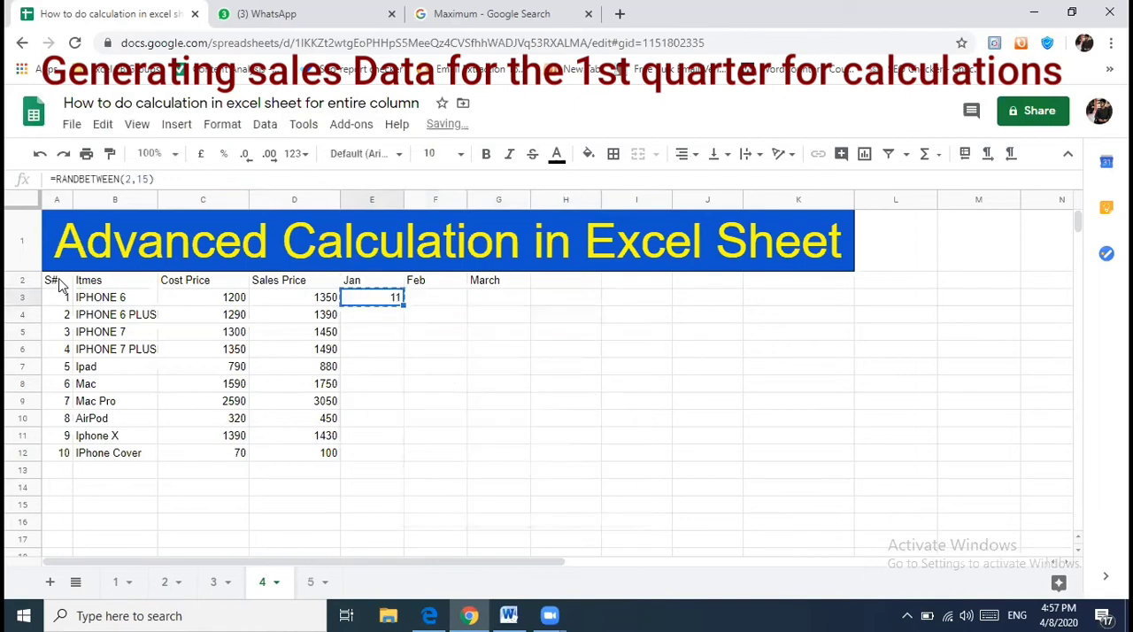
key("shift+Right")
key("shift+Right")
key("shift+Down")
key("shift+Down")
key("shift+Down")
key("shift+Down")
key("shift+Down")
key("shift+Down")
key("shift+Down")
key("shift+Down")
key("shift+Down")
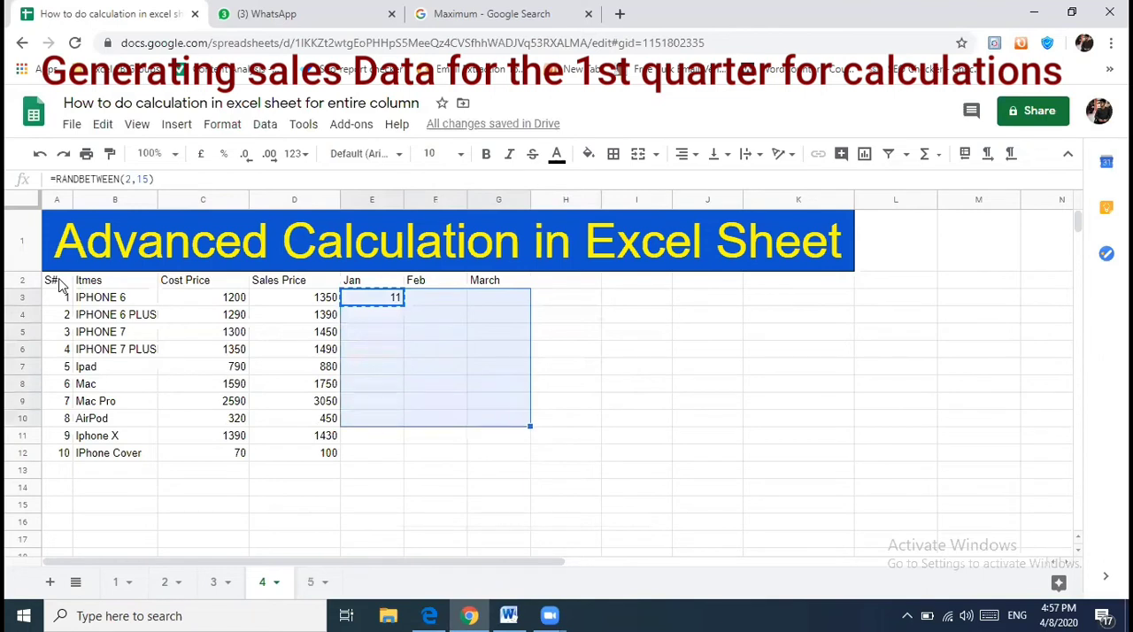
key("ctrl+v")
- Replace the random formulas in E3:G12 with fixed numbers by copying the range and pasting values only over it
key("Up")
key("Left")
key("Right")
key("Down")
key("ctrl+c")
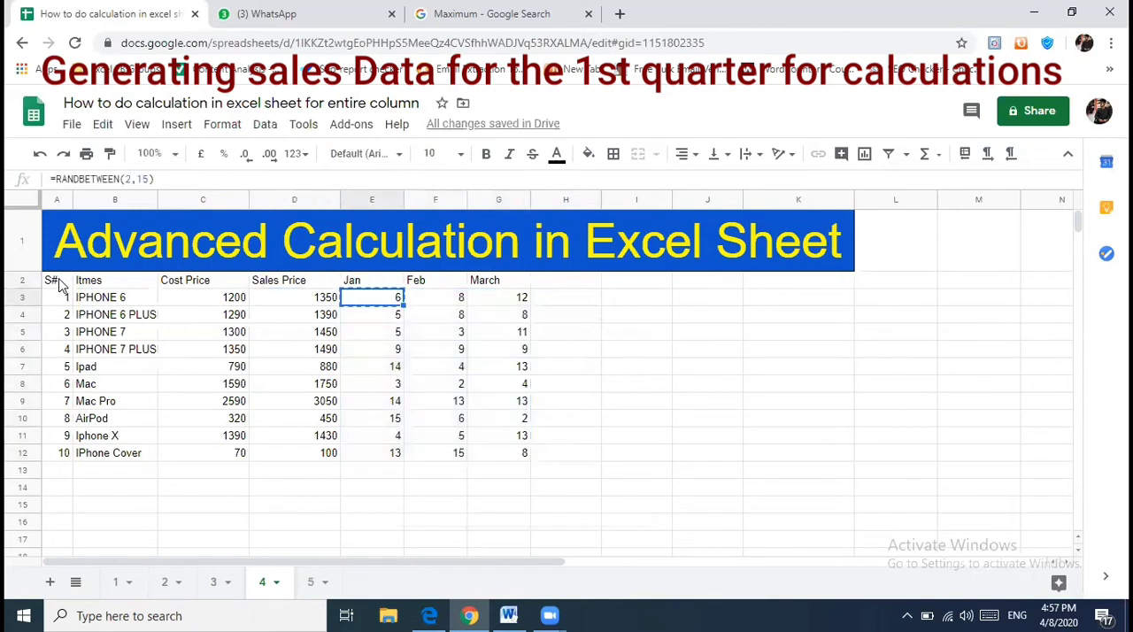
key("shift+Right")
key("shift+Right")
key("ctrl+shift+Down")
key("ctrl+c")
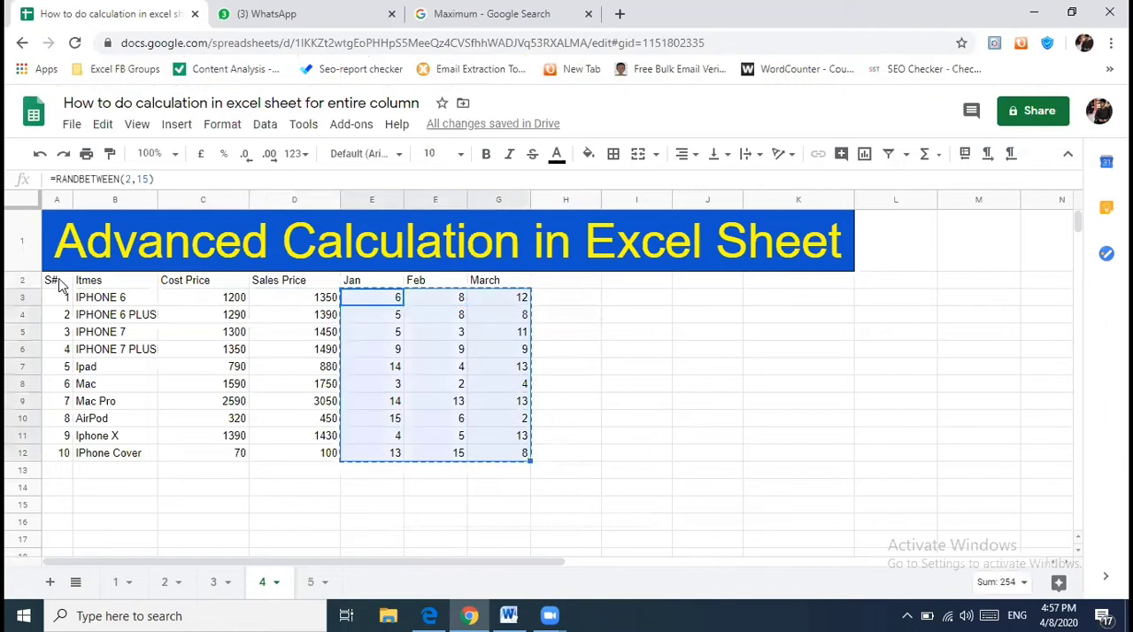
key("ctrl+v")
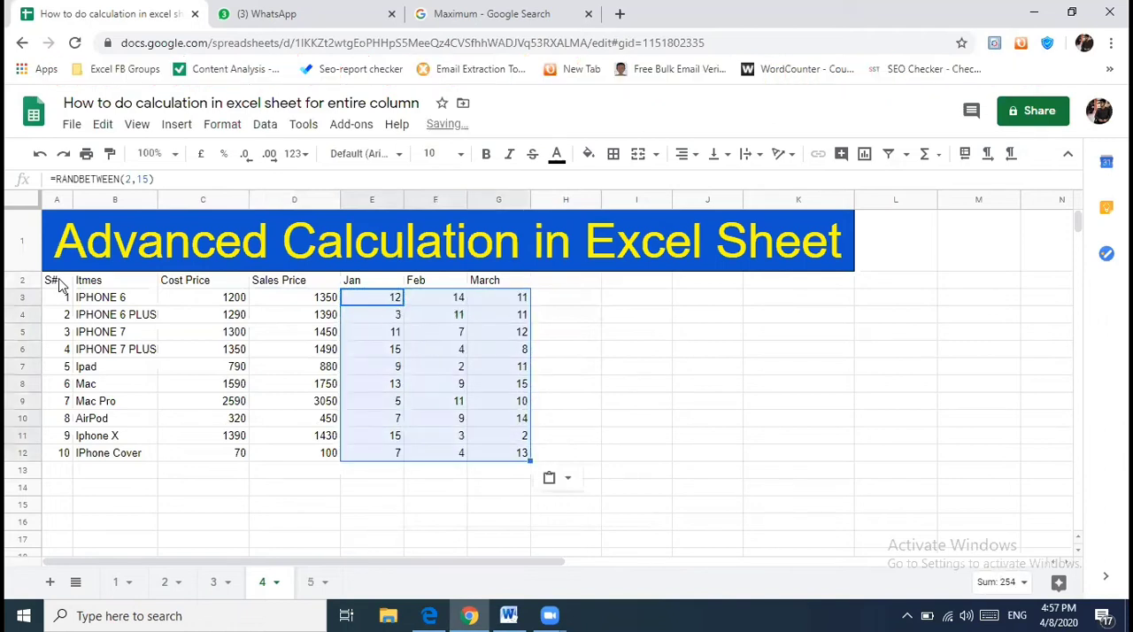
left_click(570, 483)
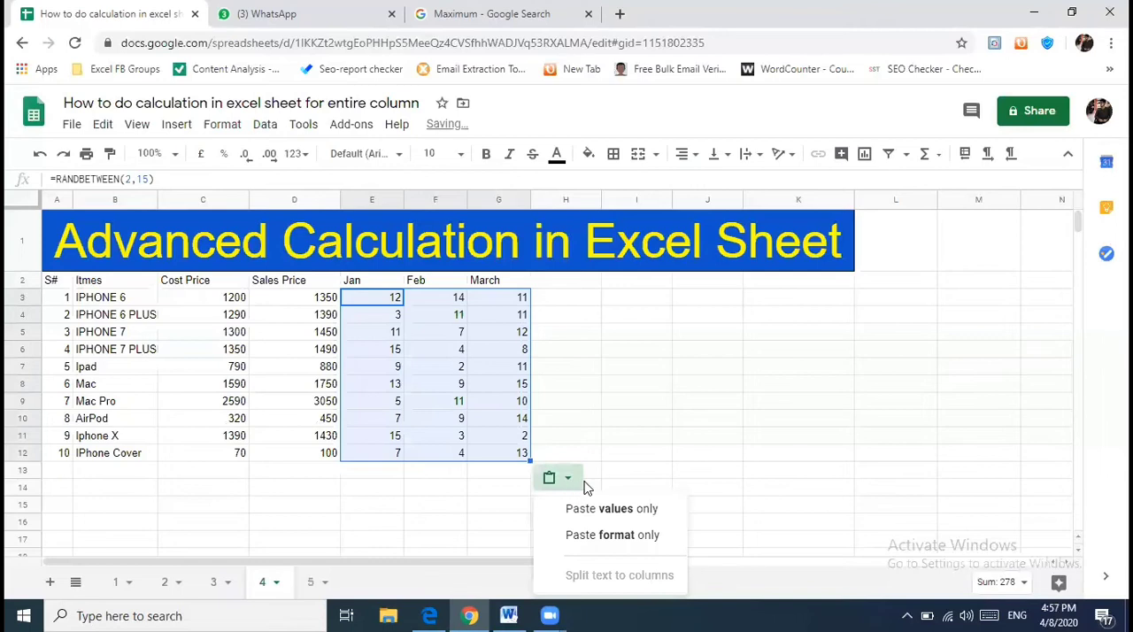
left_click(615, 506)
left_click(392, 343)
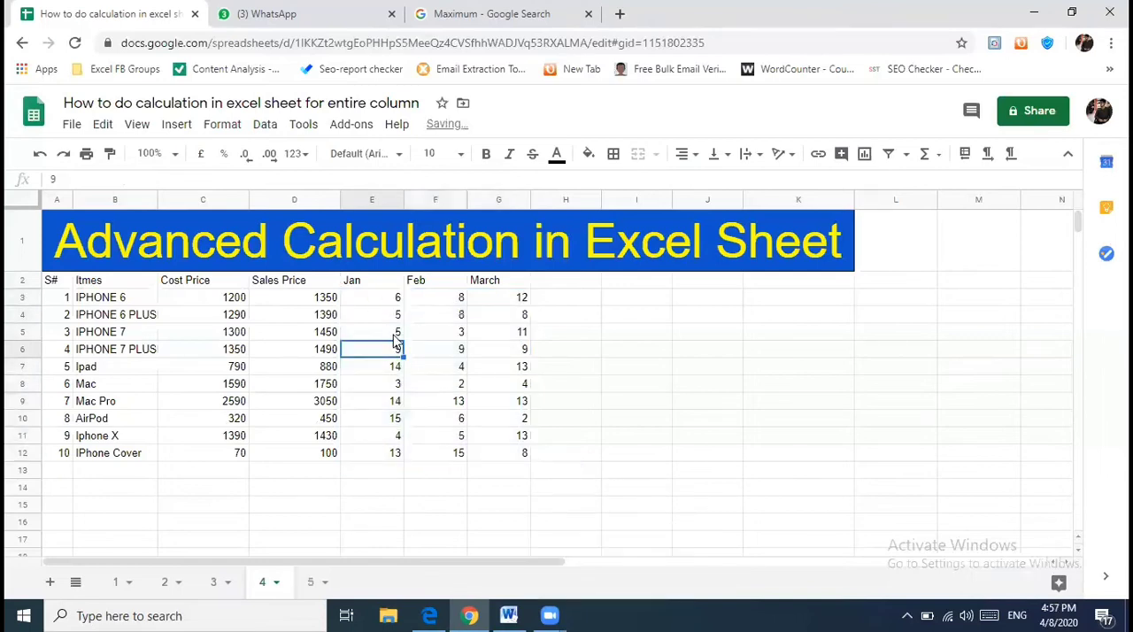
left_click(395, 303)
- Add the calculation headers "Sum", "Count" and "Average" in H2, I2 and J2
left_click(570, 282)
type("Sum")
key("Tab")
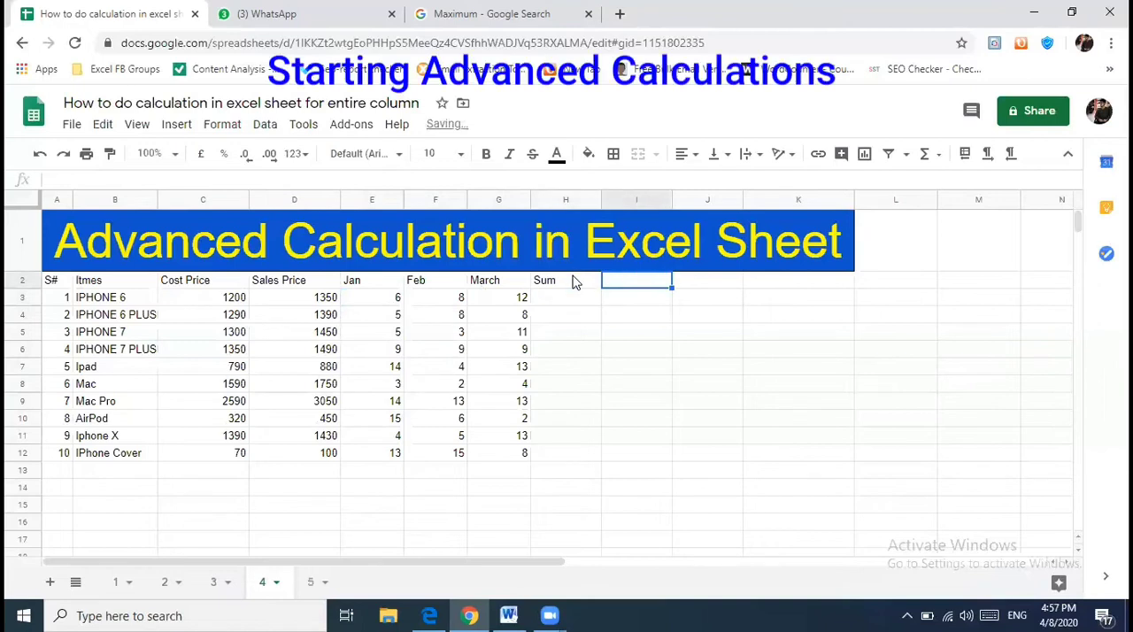
type("Count")
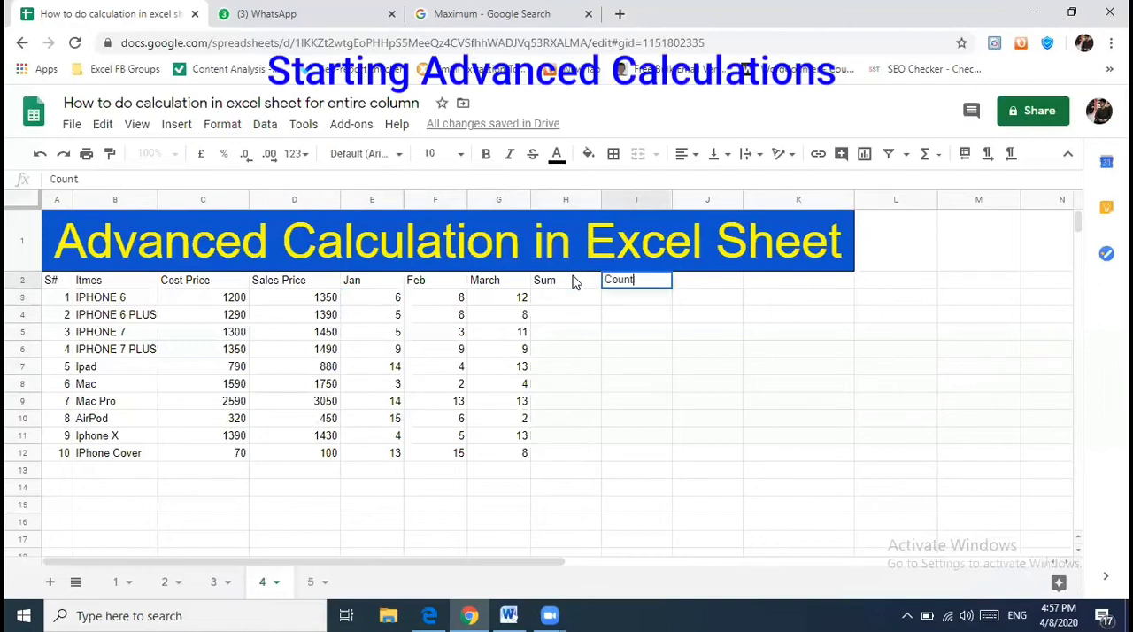
key("Tab")
type("Average")
key("Tab")
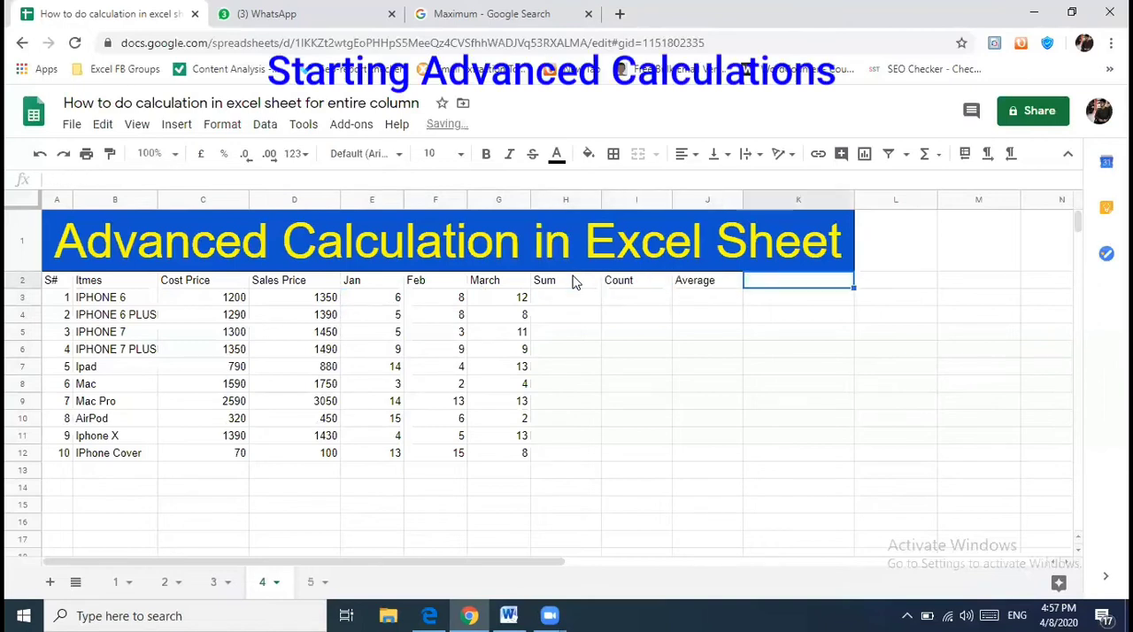
- Add the column header "Maximum Sales (Max)" in K2, beside the Average header
type("Maxim")
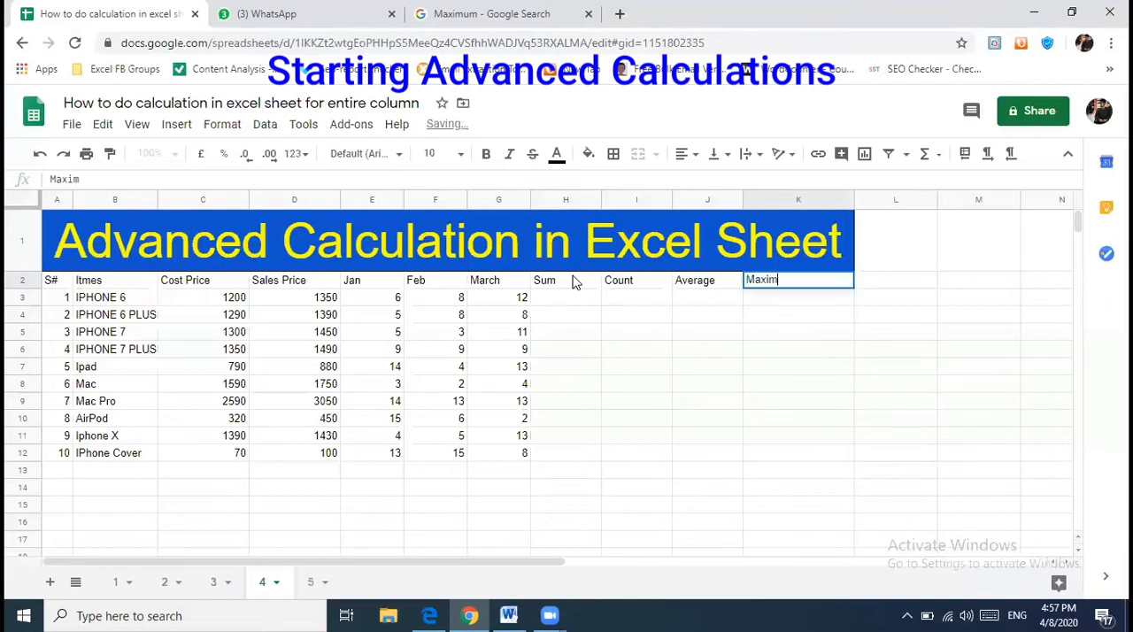
type("um Sales (MAx")
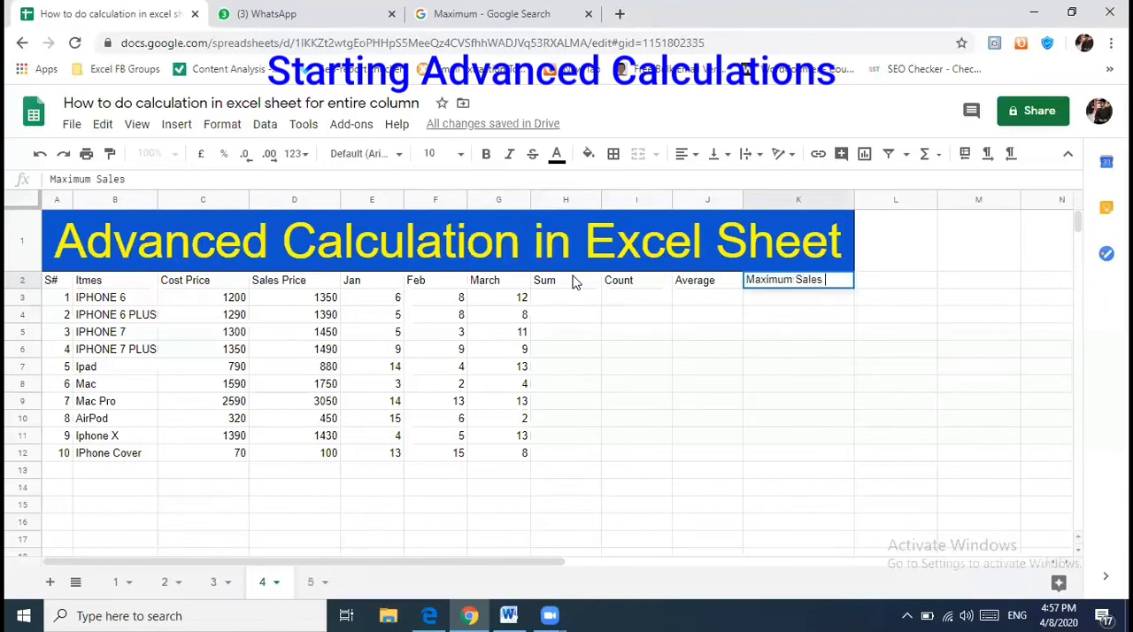
key("BackSpace")
key("BackSpace")
type("ax)")
key("Return")
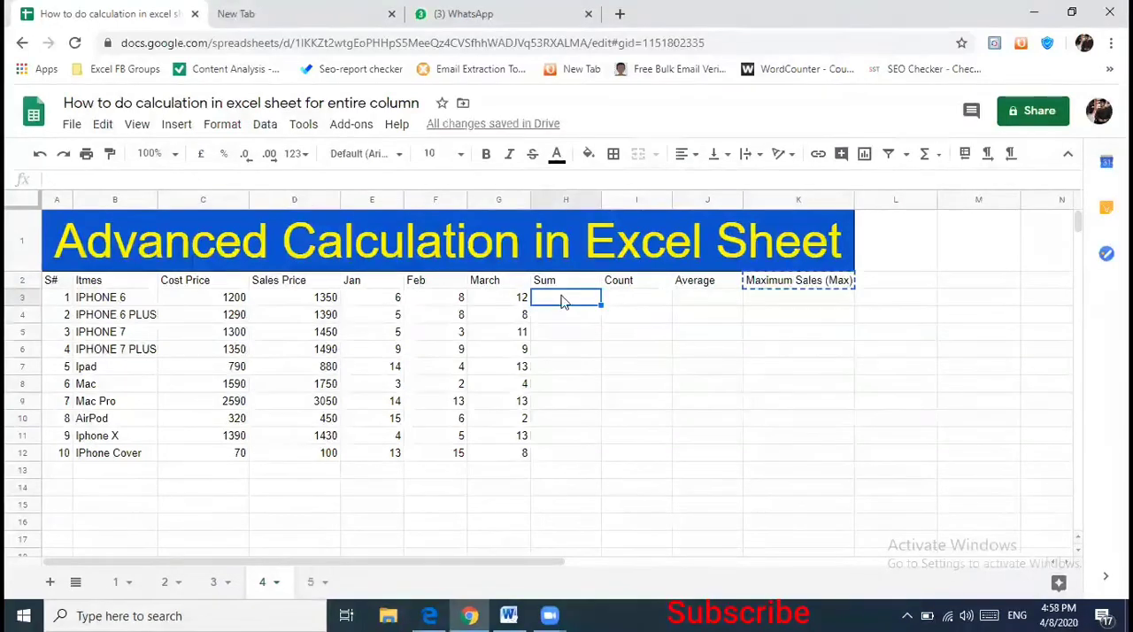
- Enter the formula =G3+F3+E3 in H3 to total the IPHONE 6 sales for the three months
type("=")
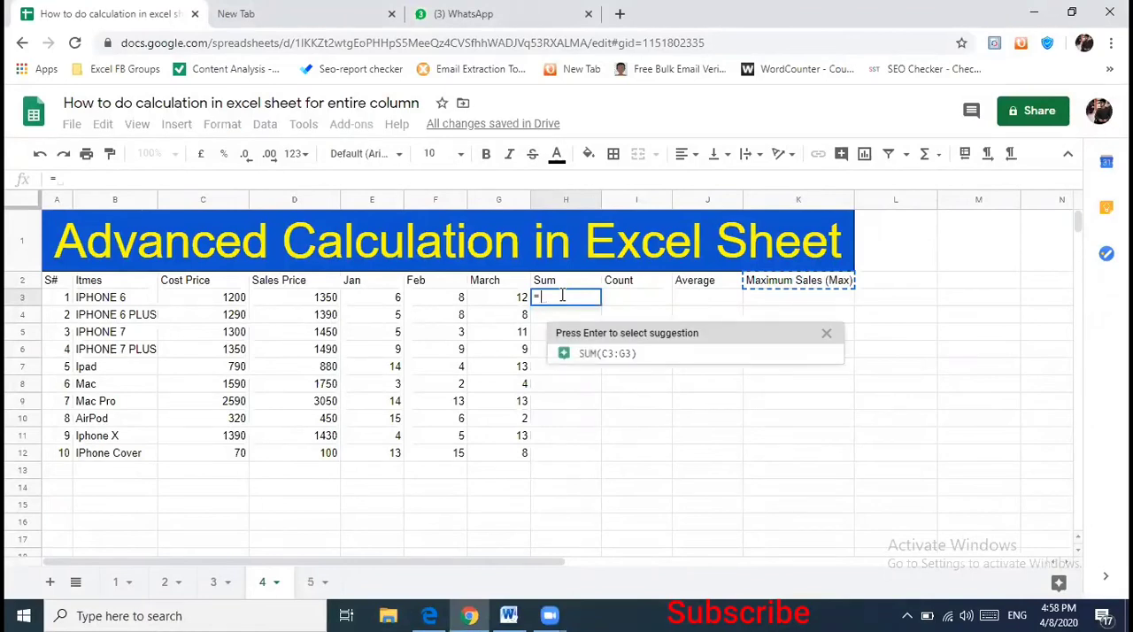
type("G3+F3+")
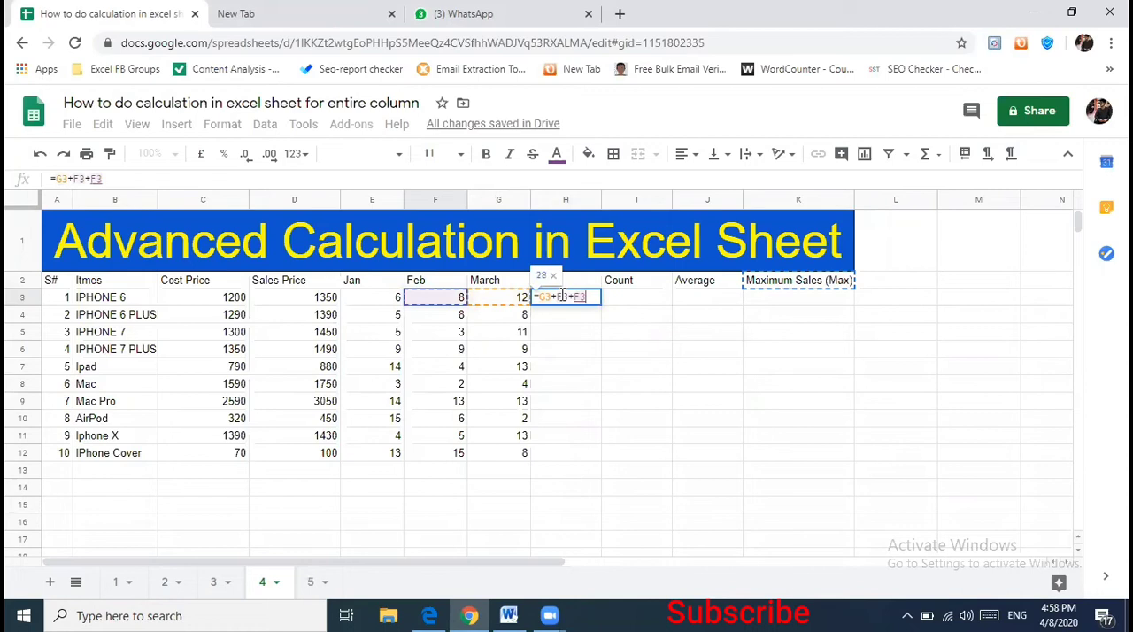
key("Left")
key("Return")
- Copy the addition formula from H3 down the Sum column through H12
left_click(561, 302)
key("ctrl+c")
key("shift+Down")
key("shift+Down")
key("shift+Down")
key("shift+Down")
key("shift+Down")
key("shift+Down")
key("shift+Down")
key("shift+Down")
key("shift+Down")
key("shift+Down")
key("shift+Up")
key("ctrl+v")
- Extend the addition formula from H3 down column H to row 978, and undo that fill
left_click(562, 302)
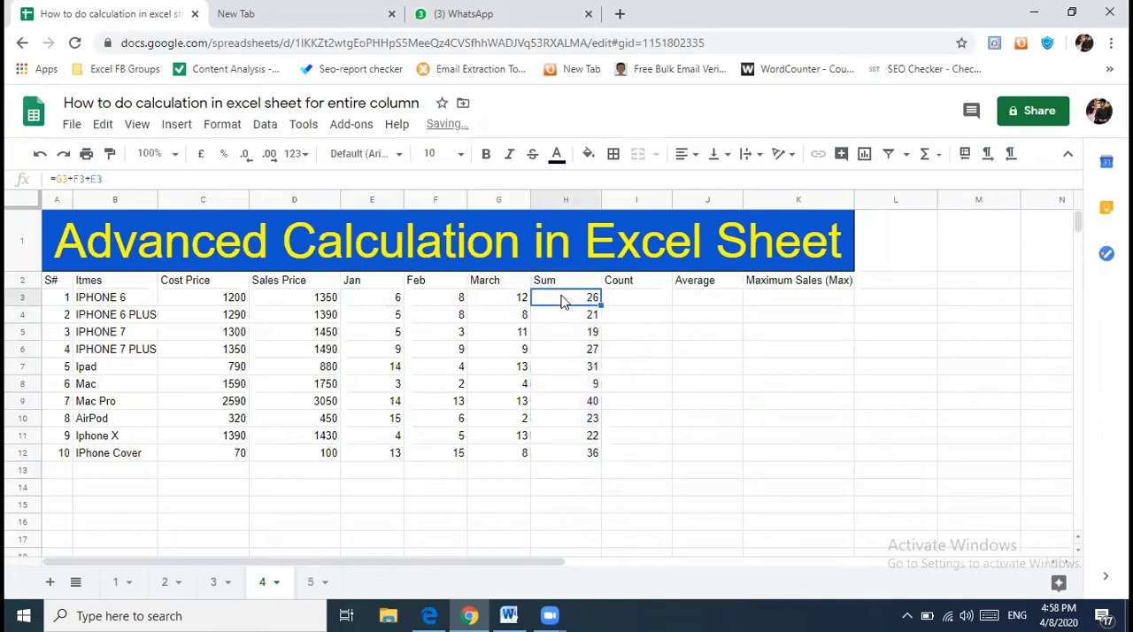
key("ctrl+shift+Down")
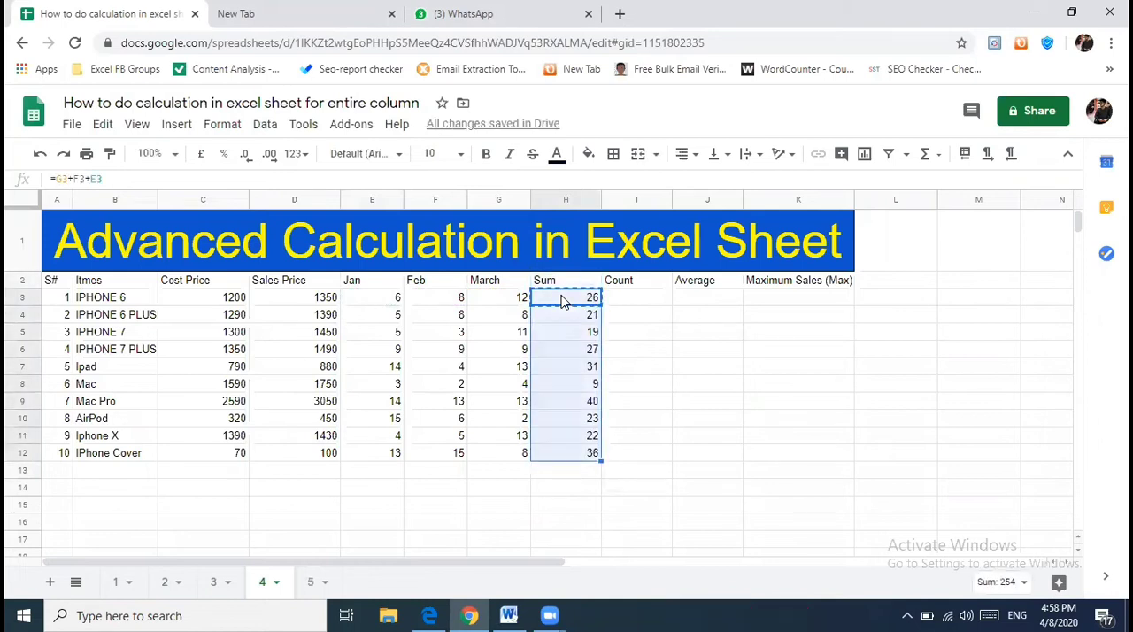
key("ctrl+shift+Down")
key("ctrl+v")
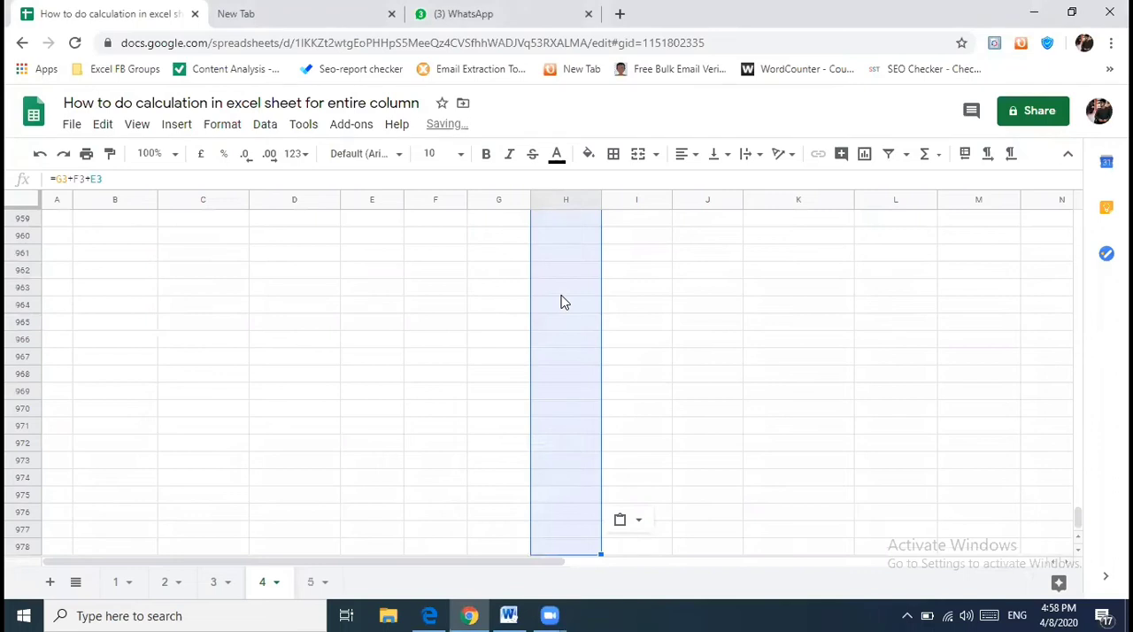
key("Right")
key("Down")
key("Left")
key("ctrl+Down")
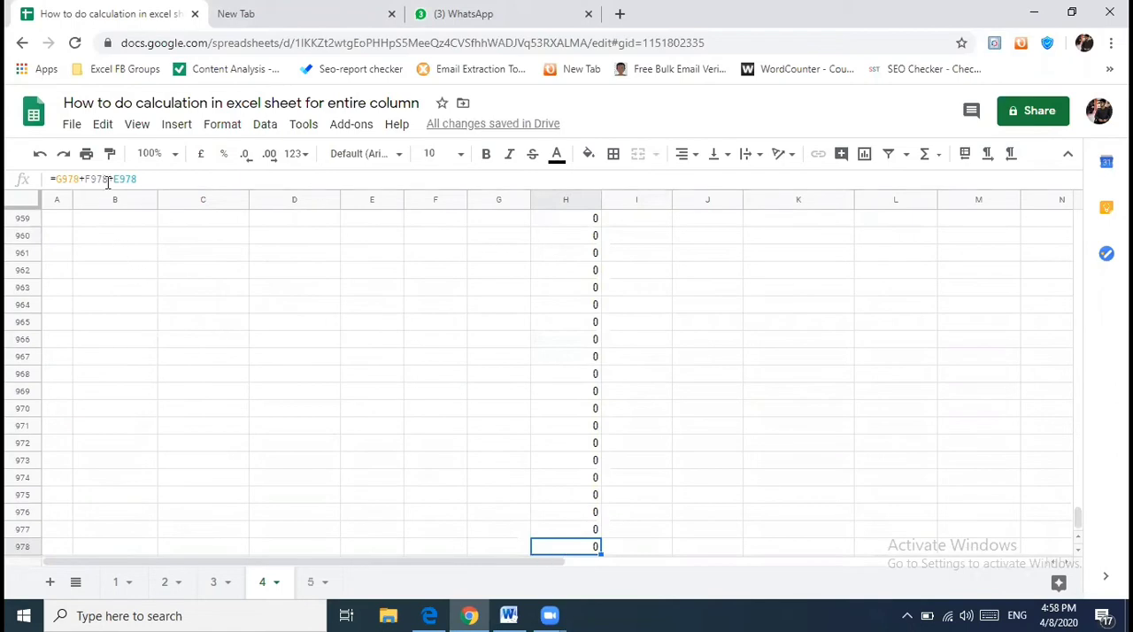
key("ctrl+shift+Up")
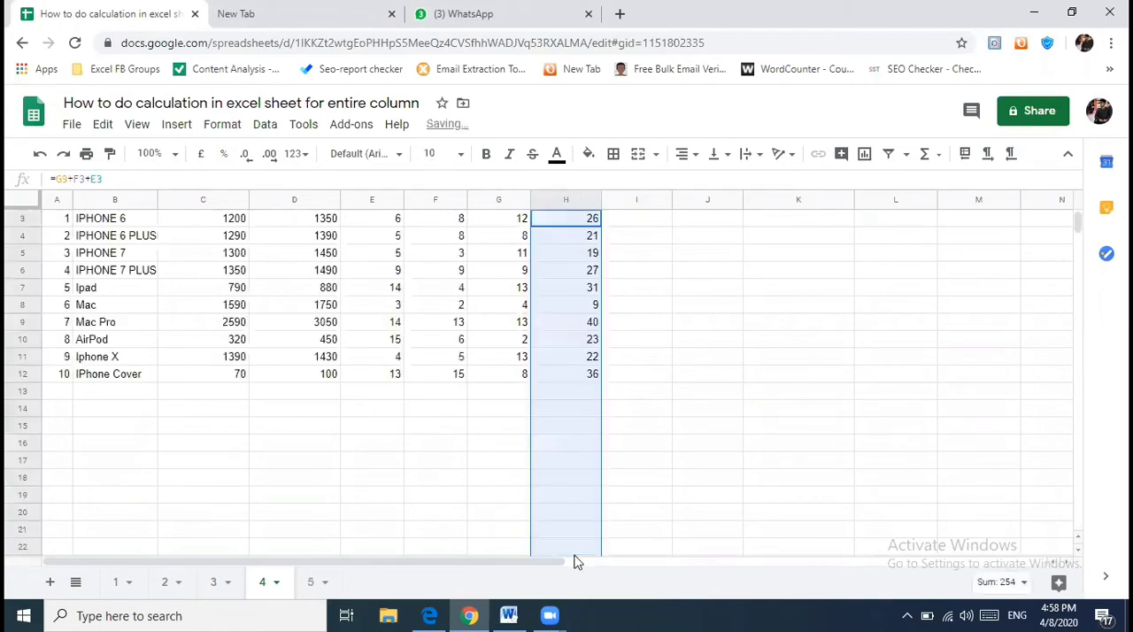
- Replace the addition formula in H3 with =SUM(E3:G3)
key("Up")
key("Down")
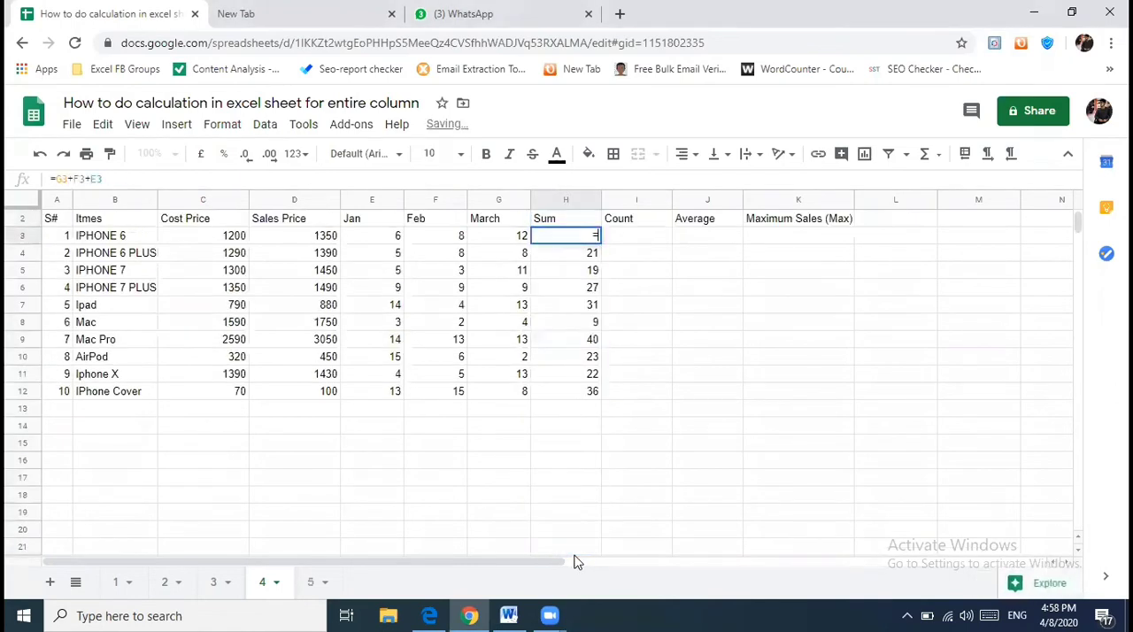
type("=si")
key("BackSpace")
type("um(")
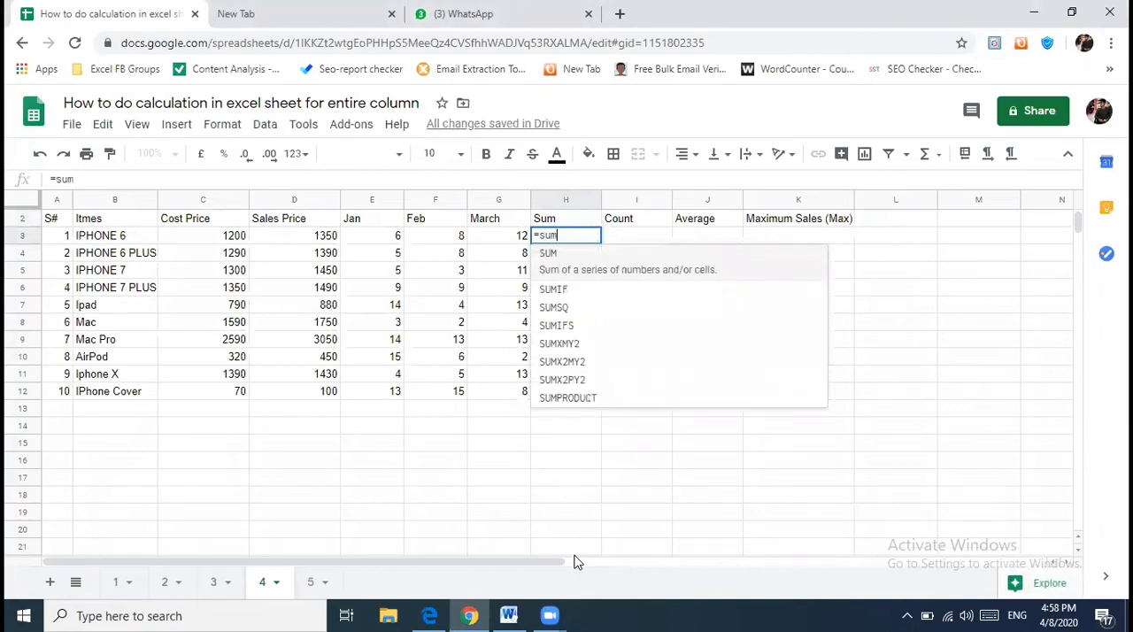
key("Left")
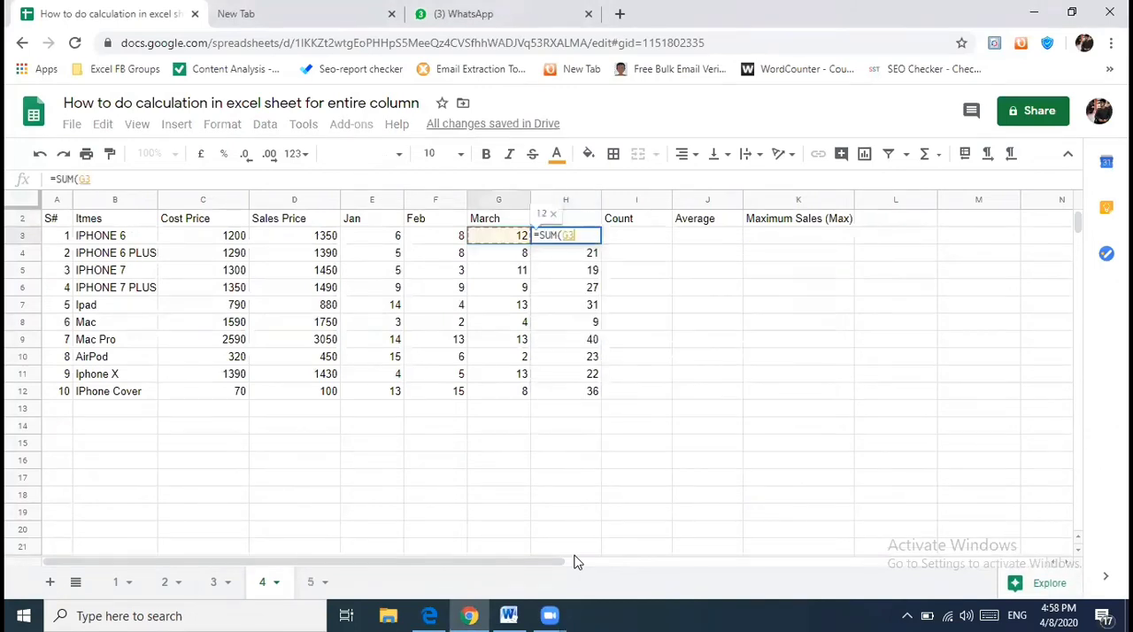
key("shift+Left")
key("shift+Left")
type(")")
key("Return")
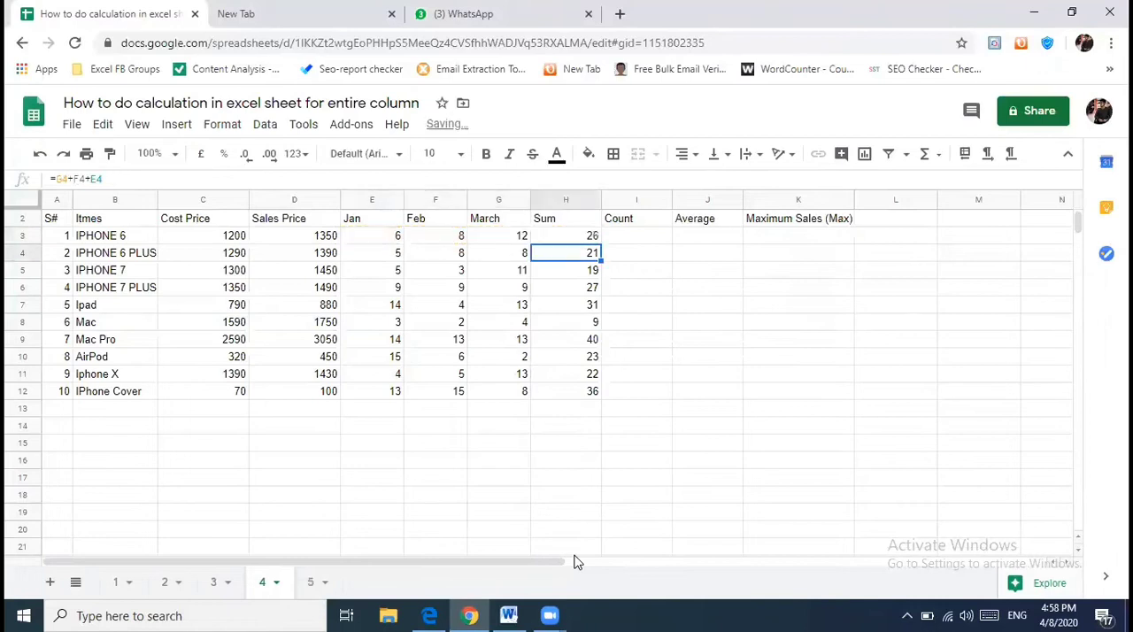
- Copy the SUM formula from H3 down to the last sheet row, H978, and undo that fill
key("Up")
key("ctrl+c")
key("ctrl+shift+Down")
key("ctrl+shift+Down")
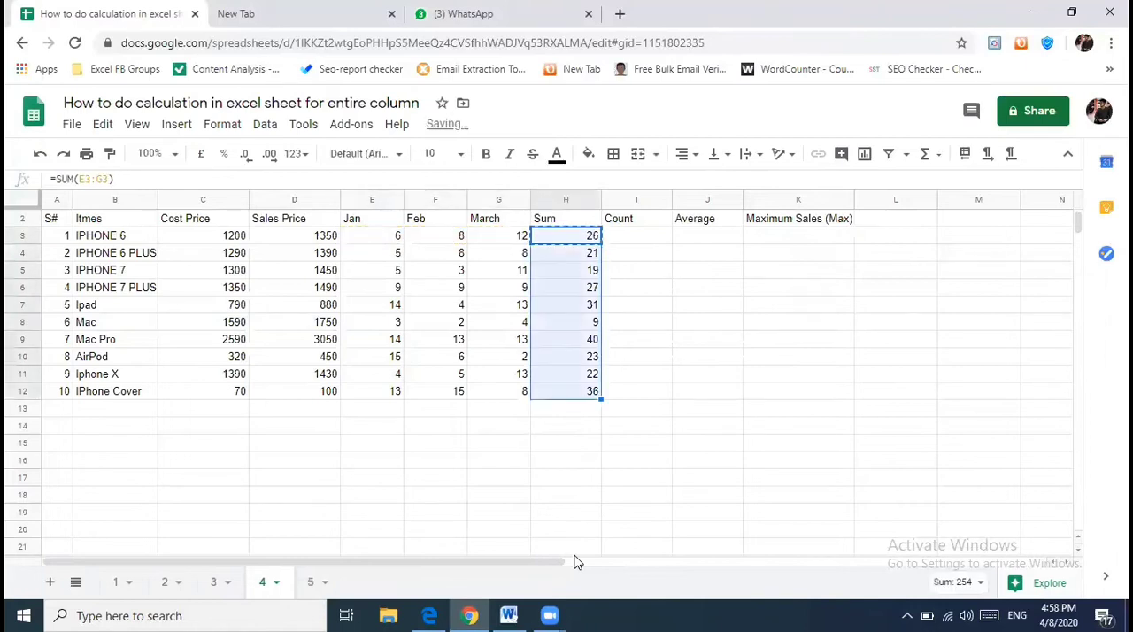
key("ctrl+v")
key("Right")
key("Left")
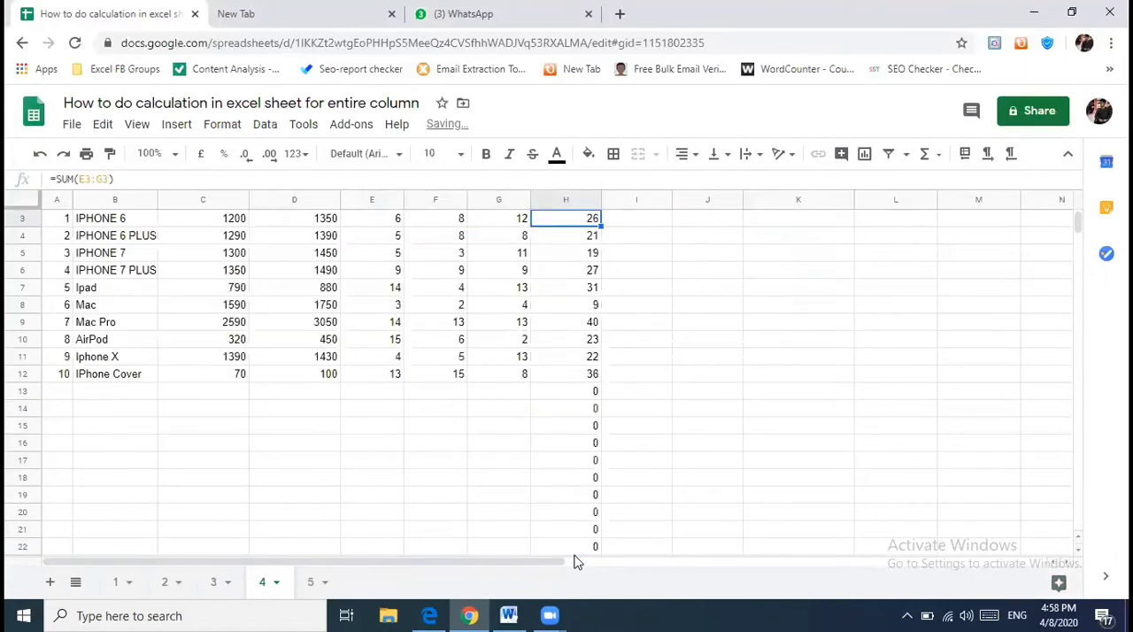
key("ctrl+Down")
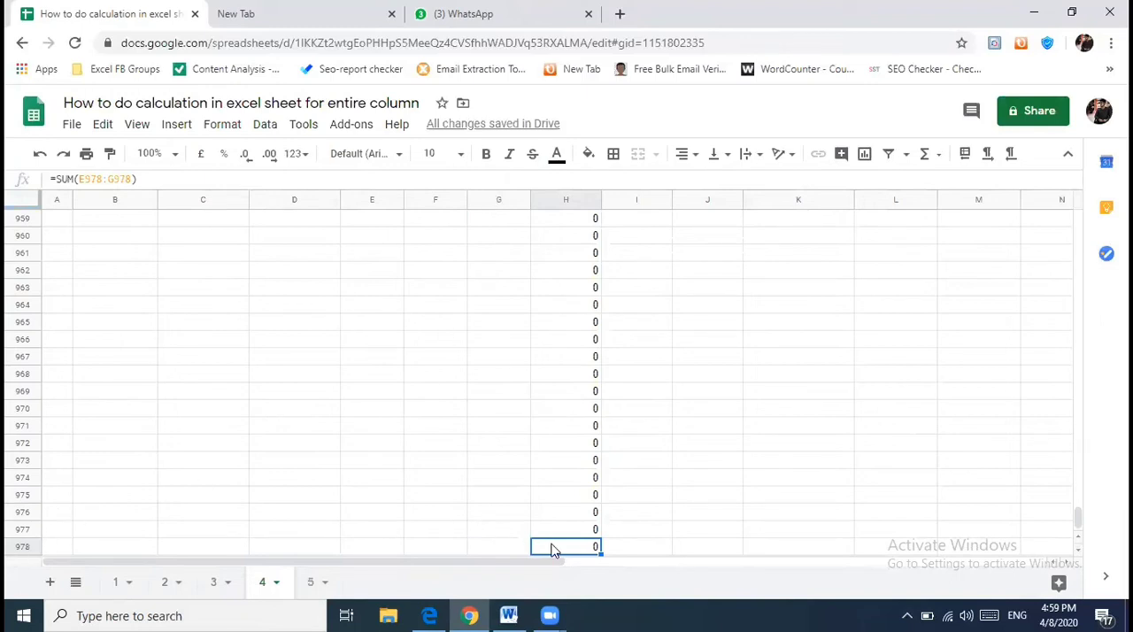
key("ctrl+z")
- Copy the SUM formula from H3 down the Sum column for all ten items, ending at H12
key("Up")
key("Down")
key("ctrl+c")
key("ctrl+shift+Down")
key("ctrl+v")
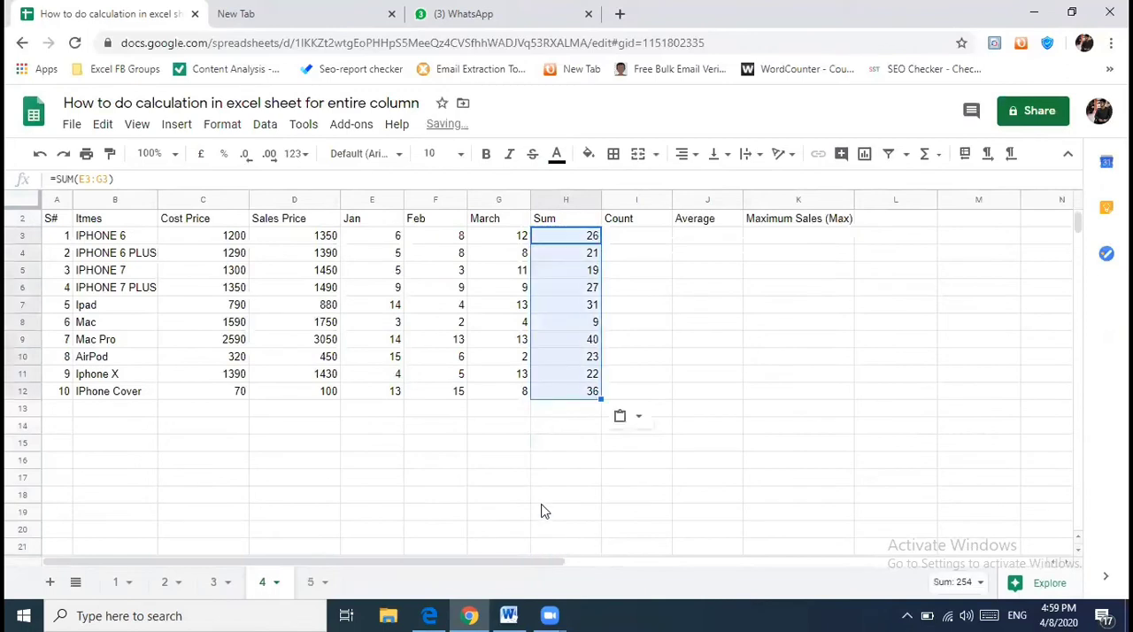
left_click(586, 393)
- Enter the count 3 by hand in I3 and I4 for the first two items
left_click(636, 247)
type("=")
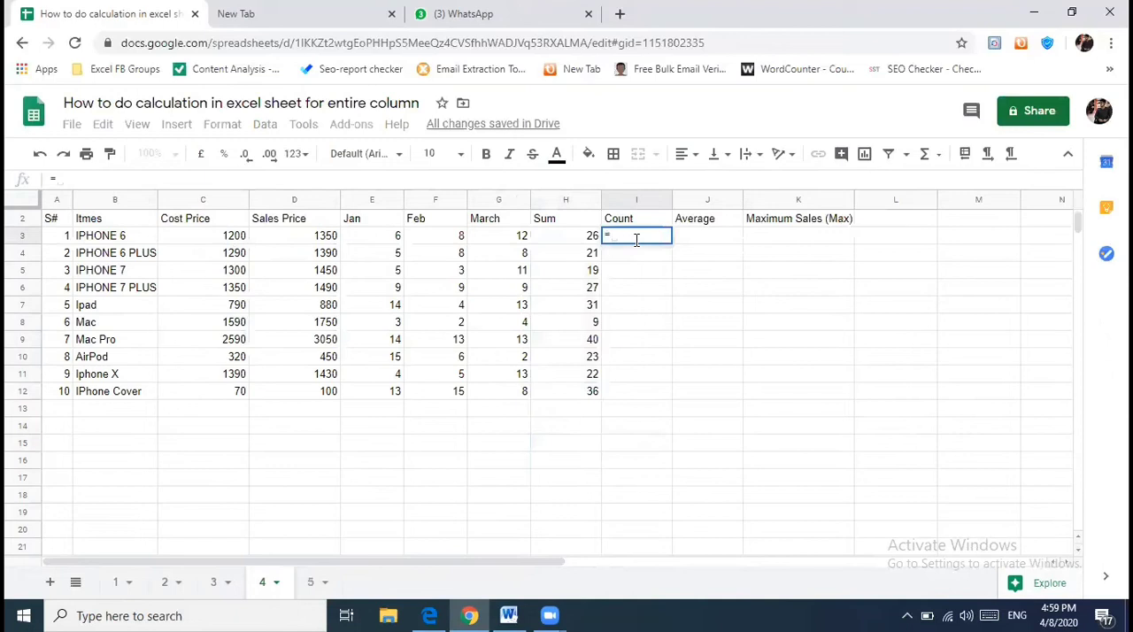
key("BackSpace")
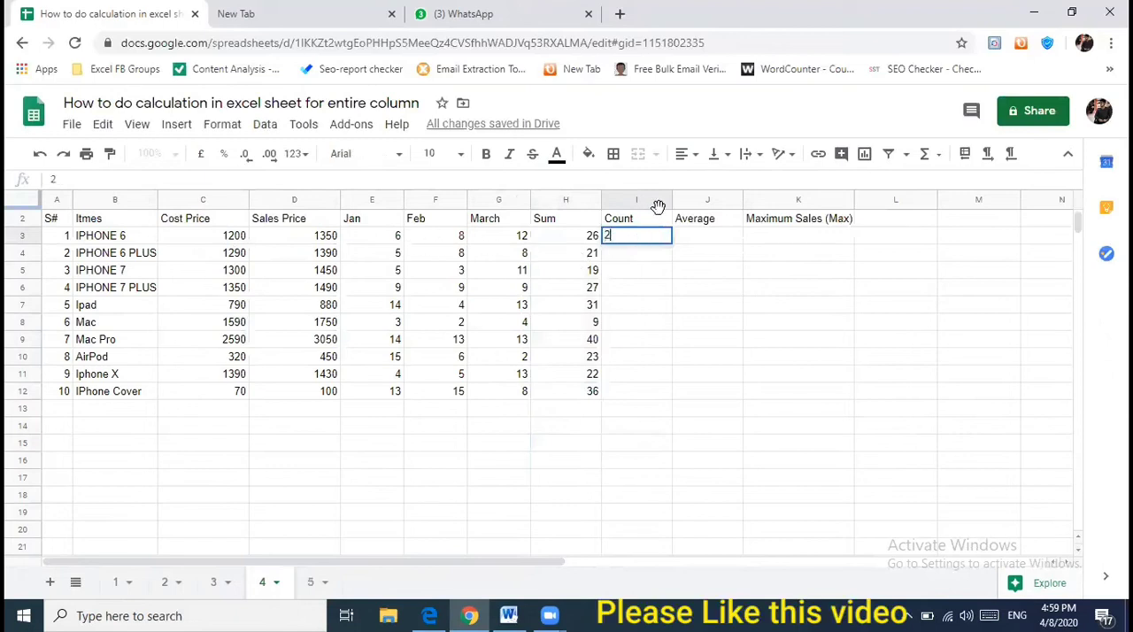
type("3")
key("Return")
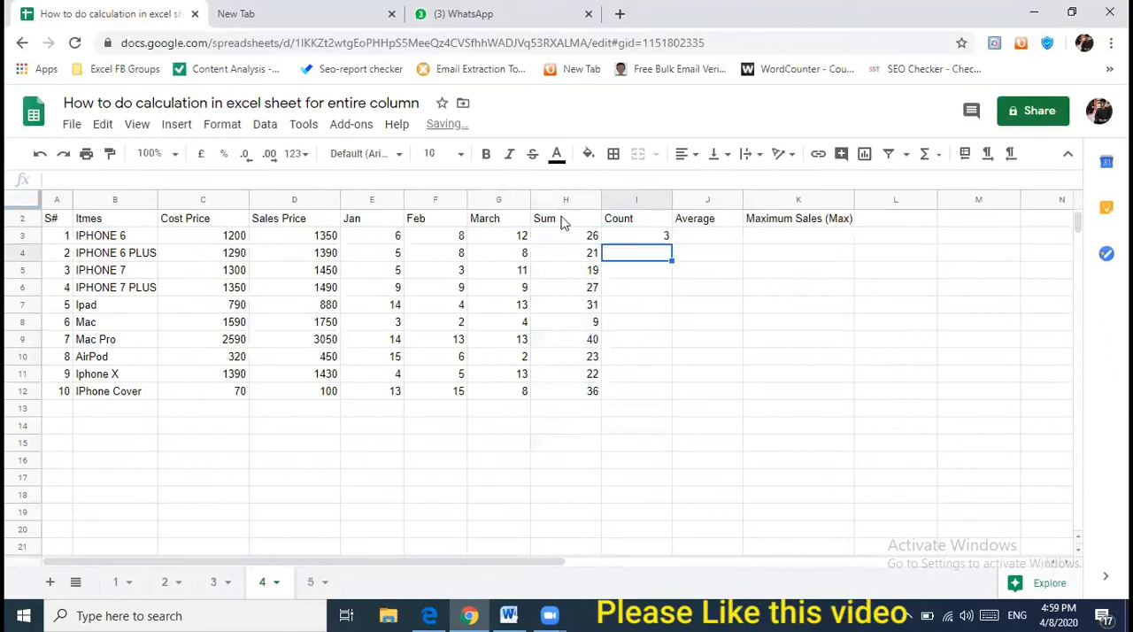
left_click_drag(387, 237, 520, 246)
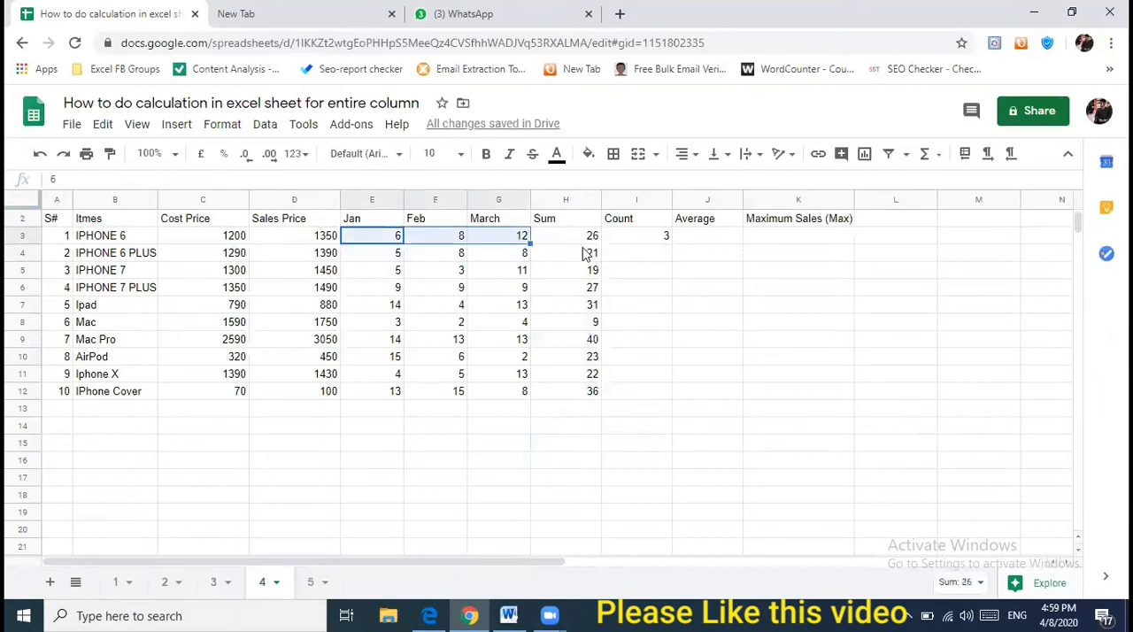
left_click(643, 260)
type("3")
- Try to enter a COUNT formula in I3 for the Jan to March sales, and undo the stray entry in G3
key("Up")
type("=COUNT(")
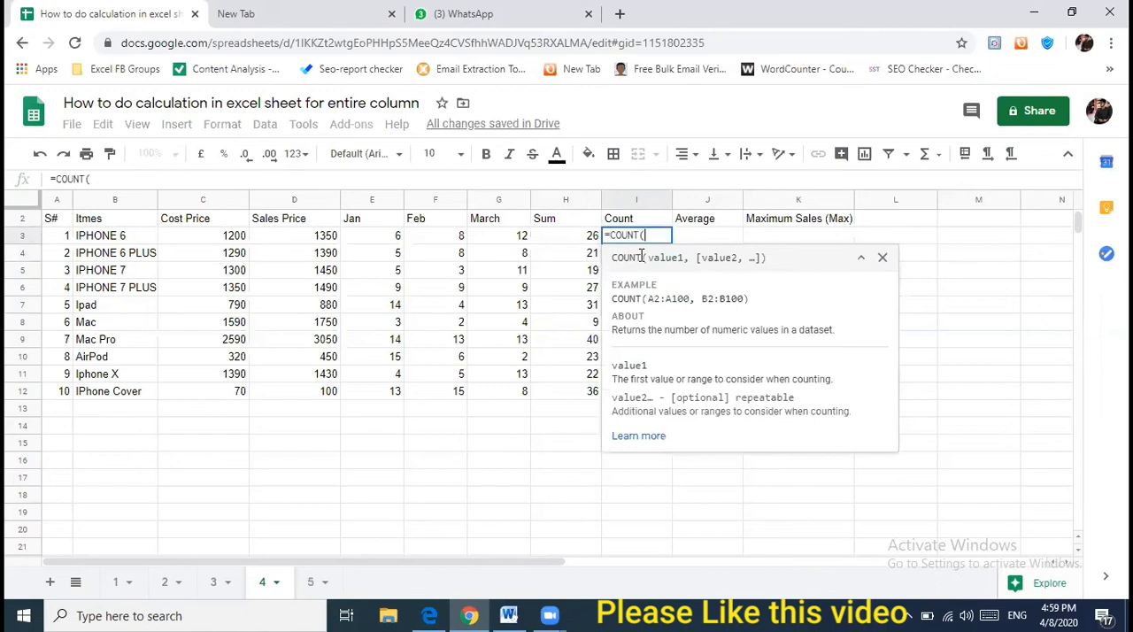
key("Left")
key("Left")
key("shift+Left")
key("shift+Left")
key("shift+Left")
key("shift+Right")
key("Return")
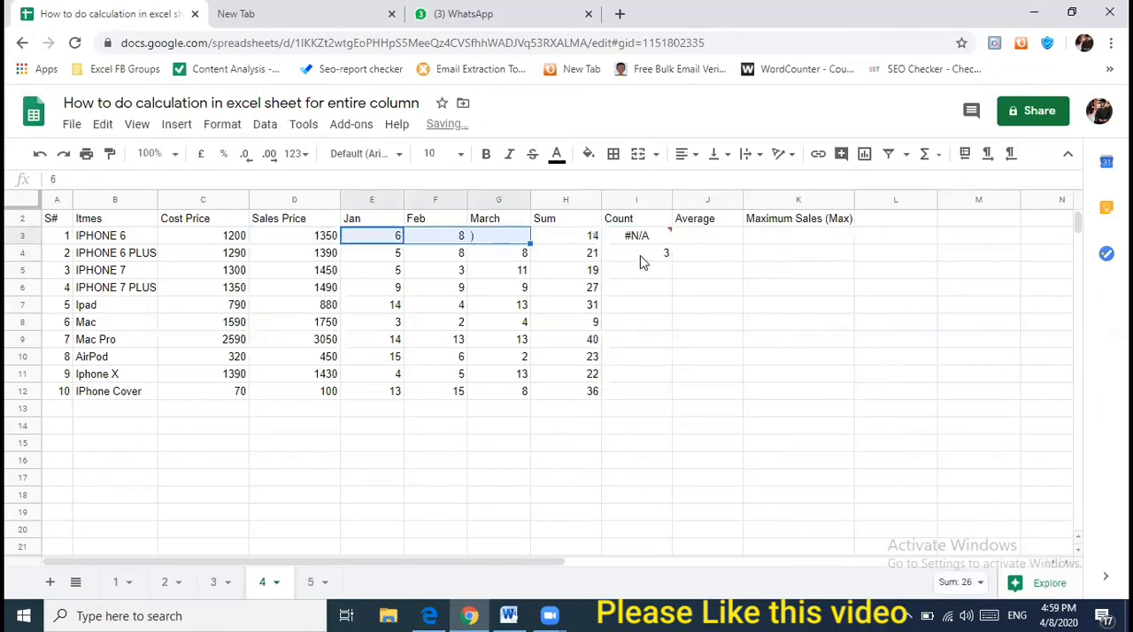
key("ctrl+z")
key("Return")
key("Return")
key("Return")
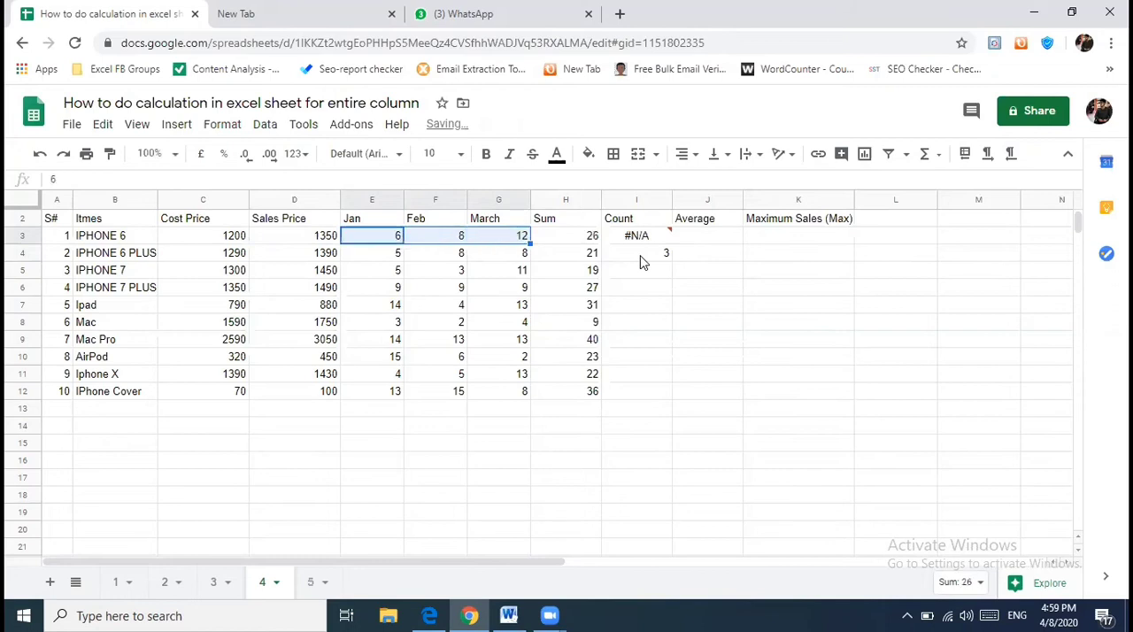
- Enter the formula =COUNT(E3:G3) in I3 to count the months with sales for IPHONE 6
key("Right")
key("Right")
key("Right")
key("Left")
type("=cou")
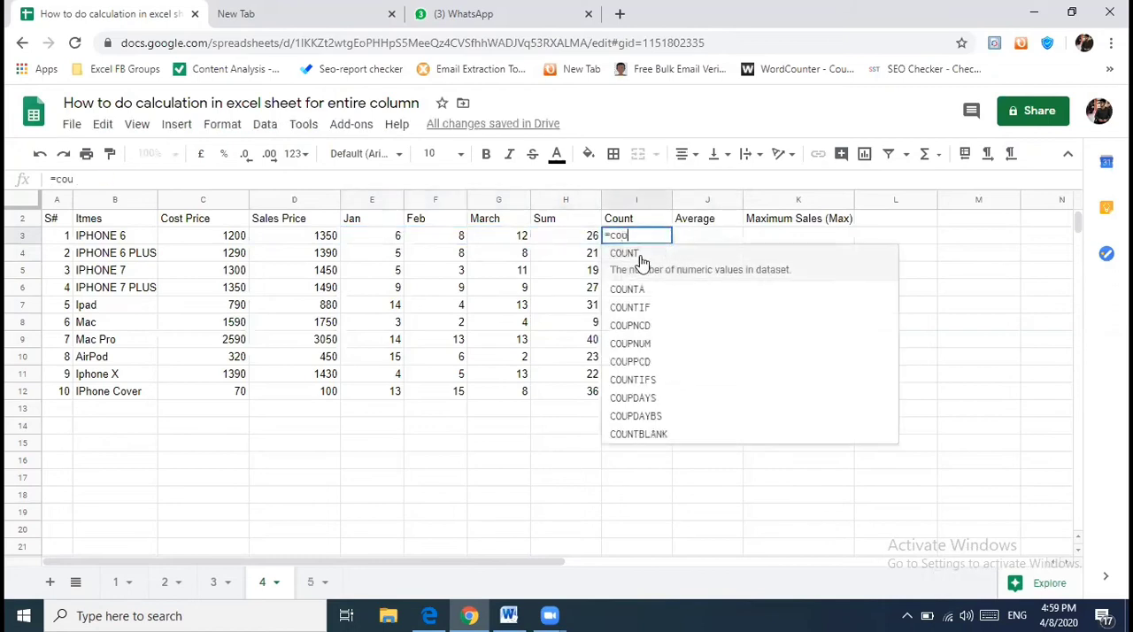
left_click(642, 257)
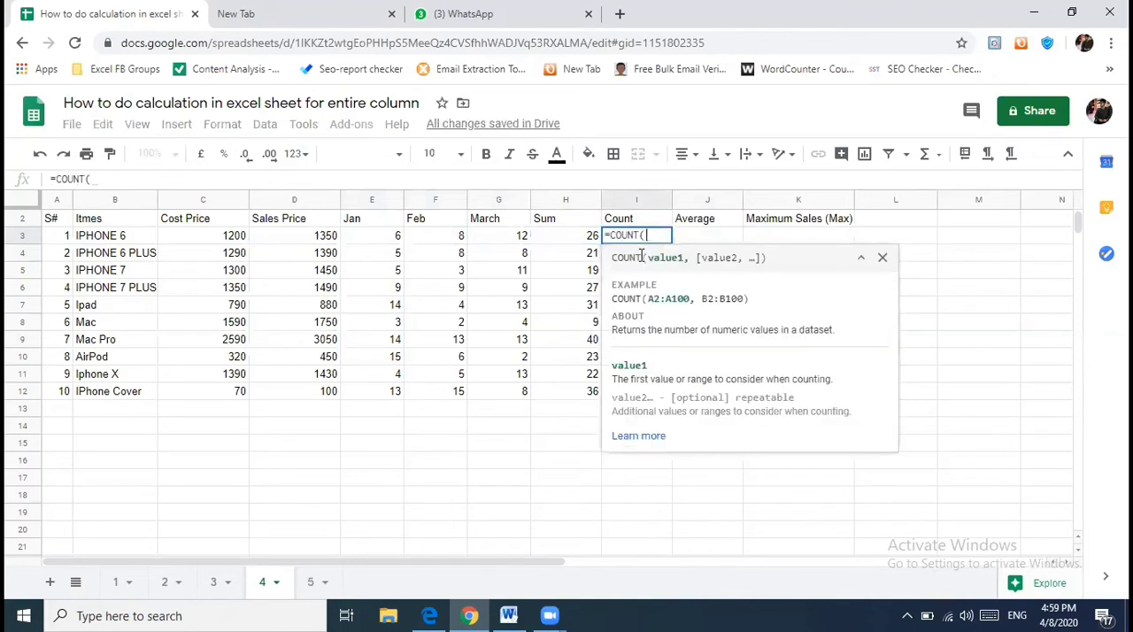
key("Left")
key("Left")
key("Left")
key("Left")
key("shift+Right")
key("shift+Right")
type(")")
key("Return")
- Copy the COUNT formula from I3 down the Count column through I12
key("Up")
key("ctrl+c")
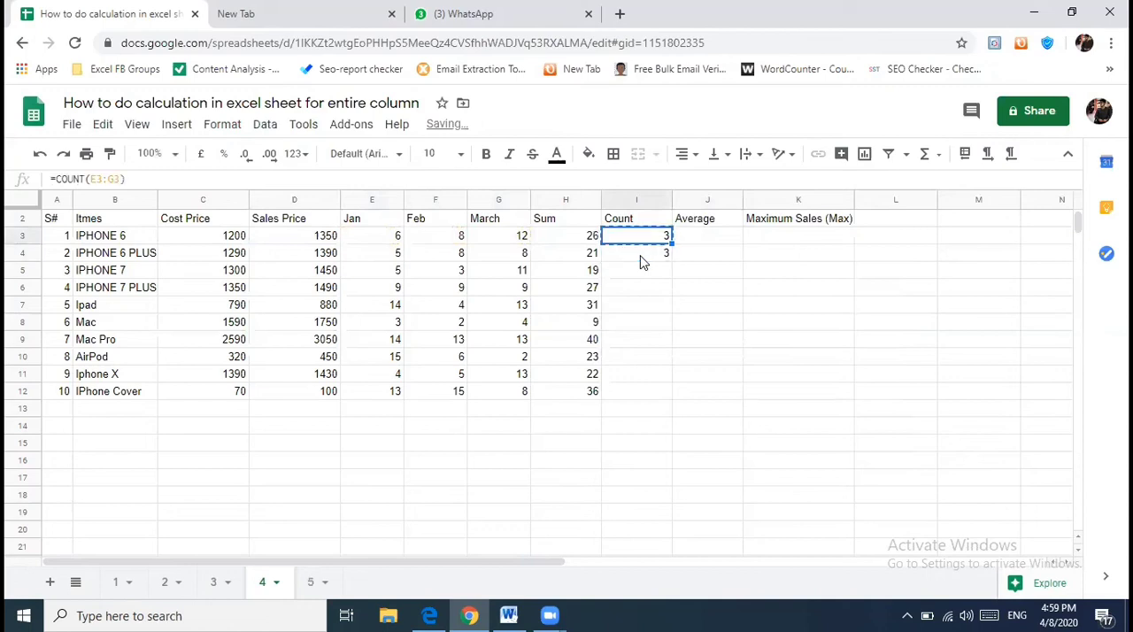
key("shift+Down")
key("shift+Down")
key("shift+Down")
key("shift+Down")
key("shift+Down")
key("shift+Down")
key("shift+Down")
key("shift+Down")
key("shift+Down")
key("ctrl+v")
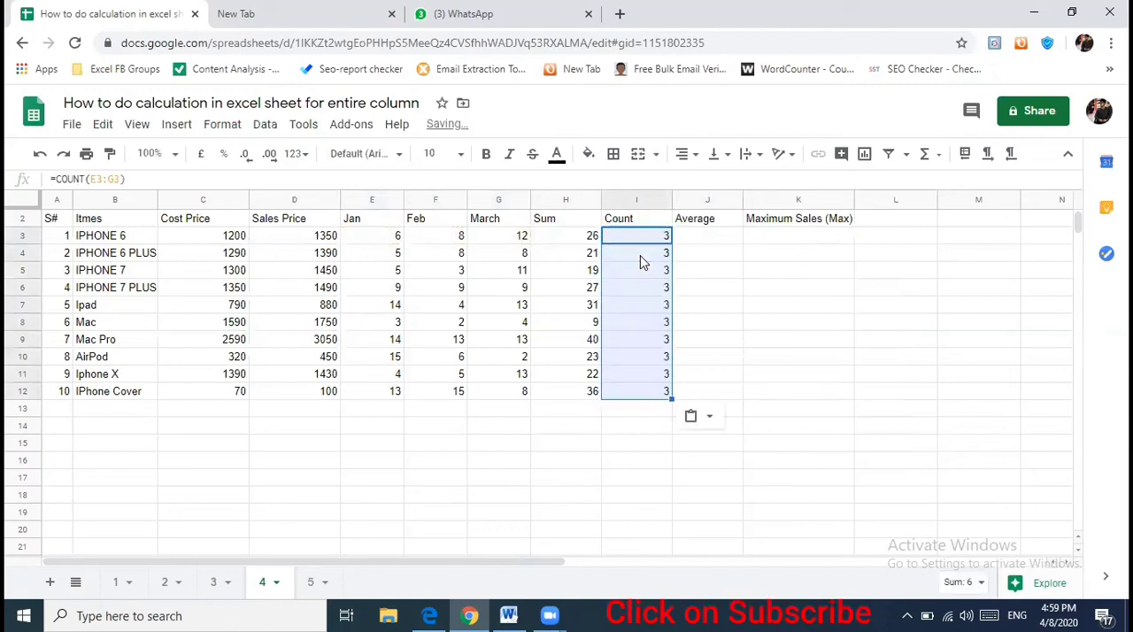
key("Right")
type("=")
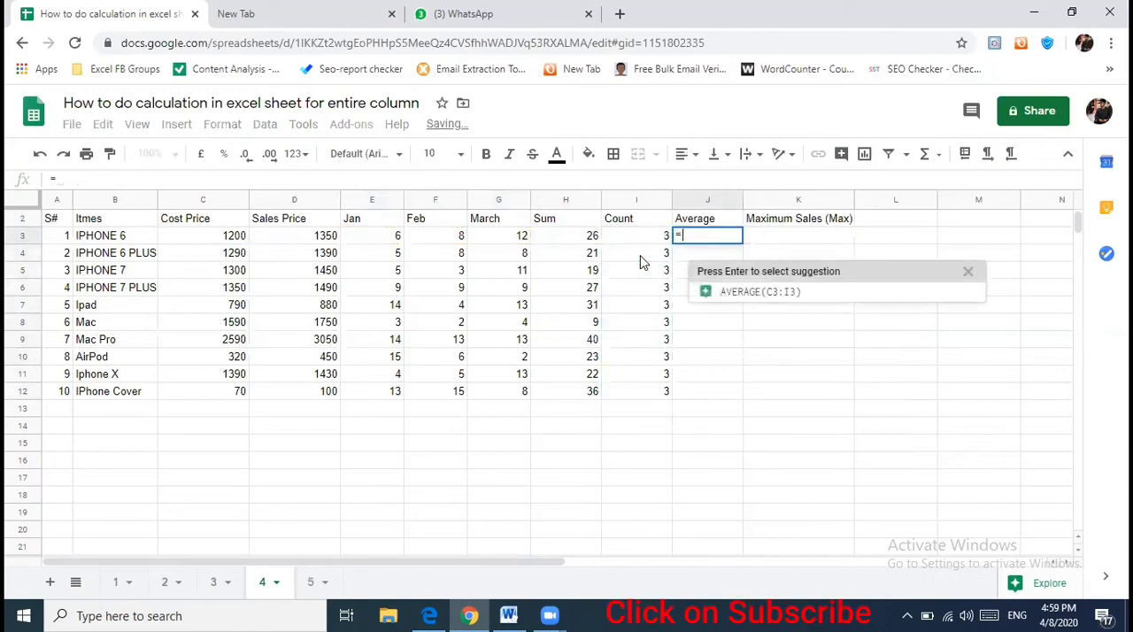
key("Left")
key("Left")
key("Left")
key("Right")
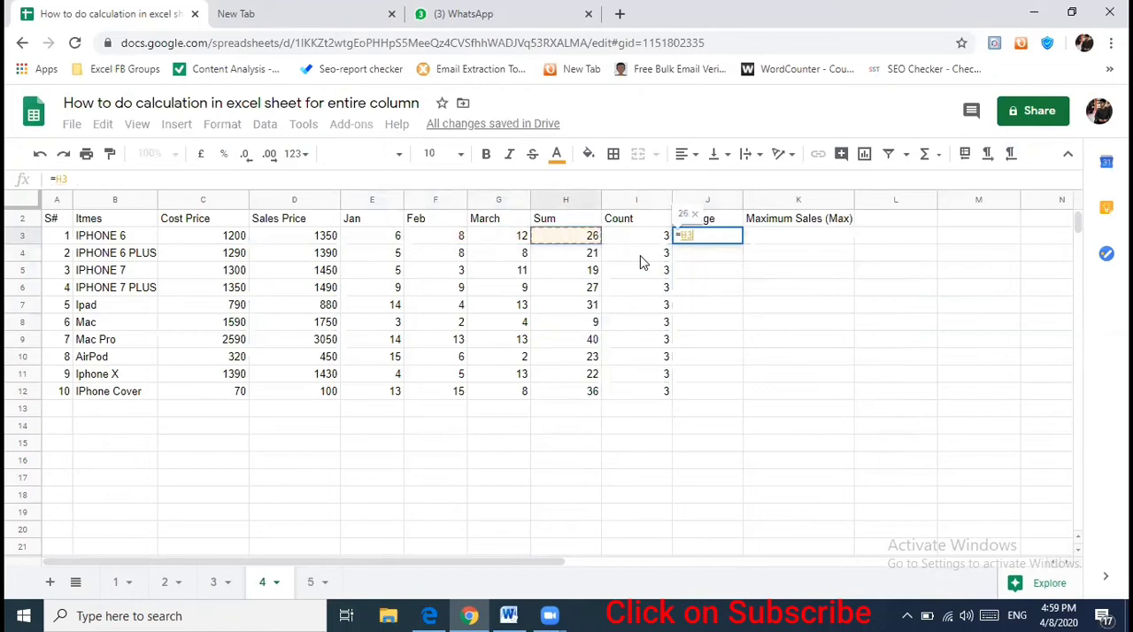
key("Escape")
- Enter the note "3 ways" in J3 under the Average header
type("3 ways")
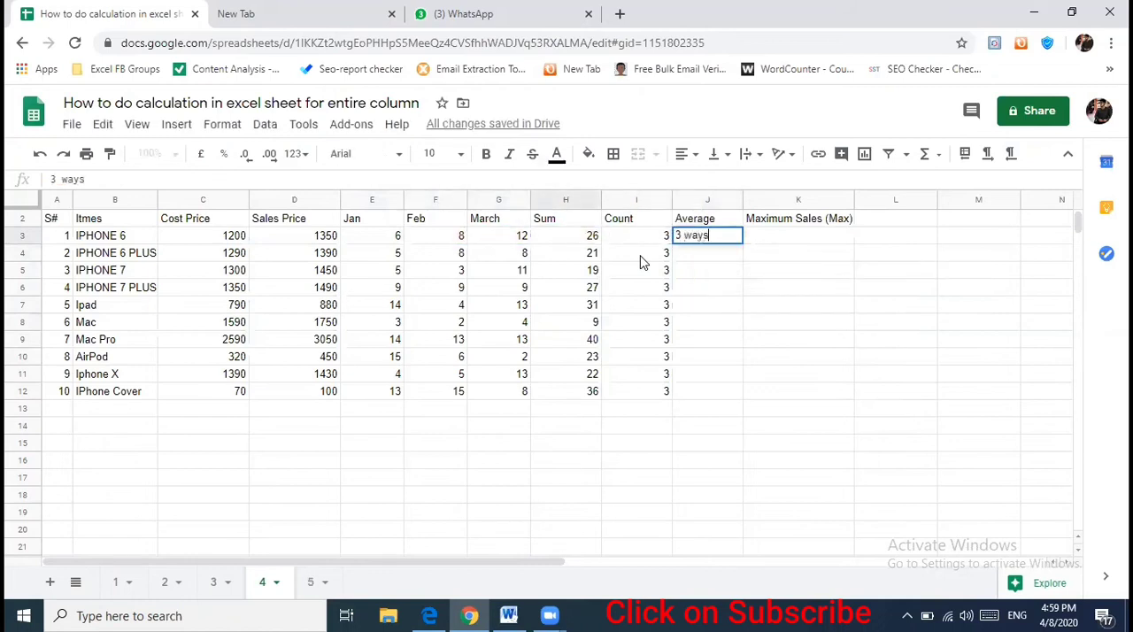
key("Return")
key("Up")
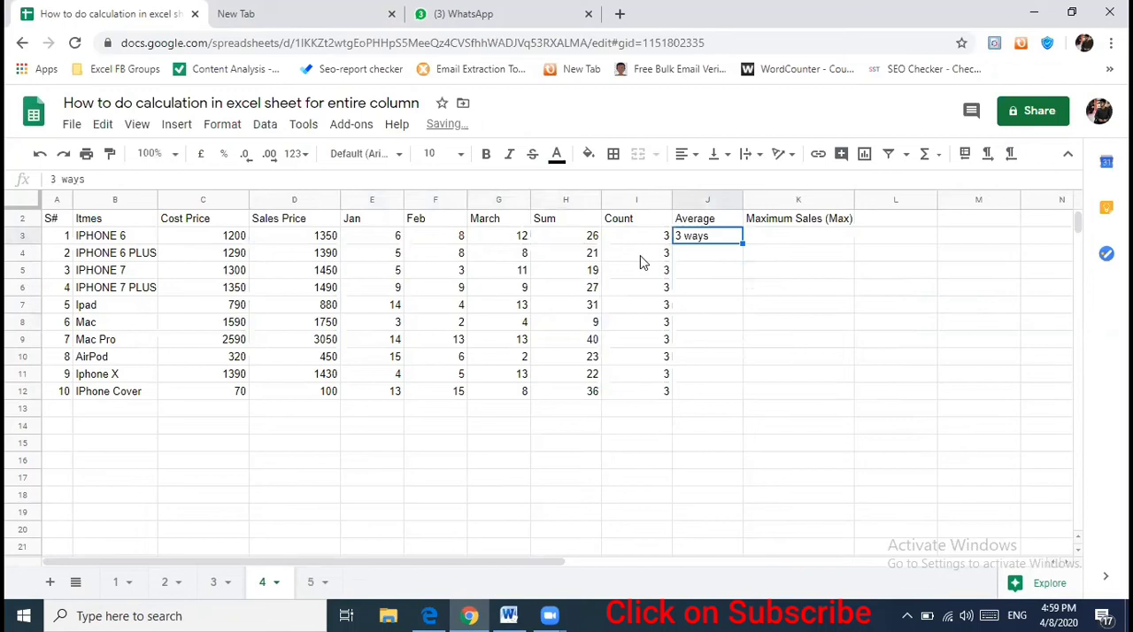
- Enter the formula =G3+F3+E3 in J3, adding the March, Feb and Jan sales of IPHONE 6
type("=")
key("Left")
key("Left")
key("Left")
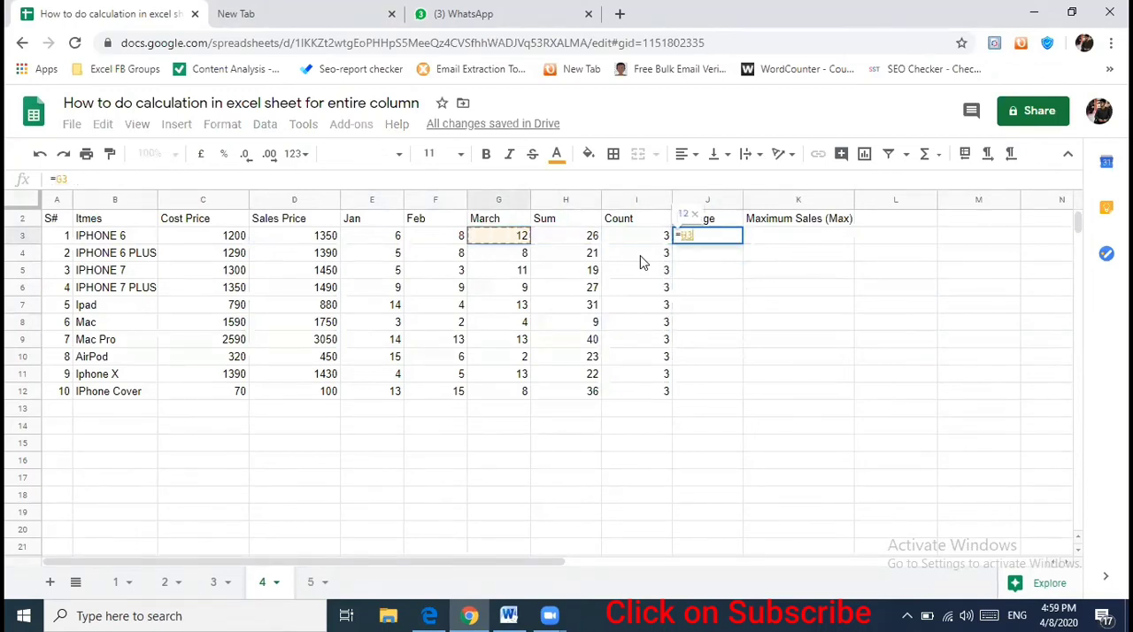
type("+")
key("Left")
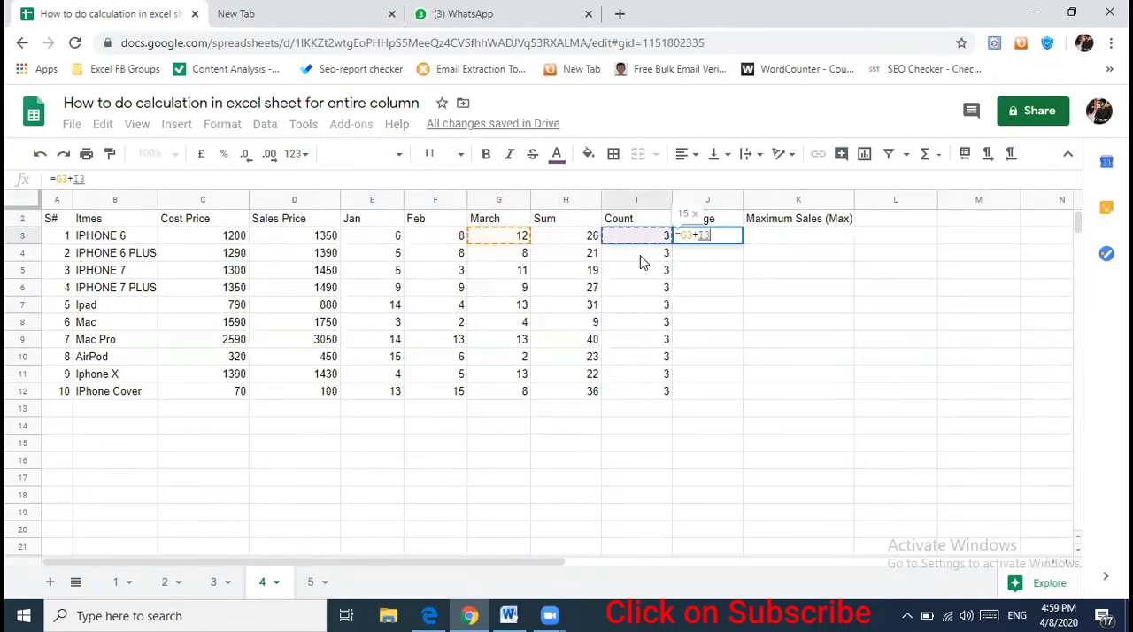
key("Left")
key("Left")
key("Left")
type("+")
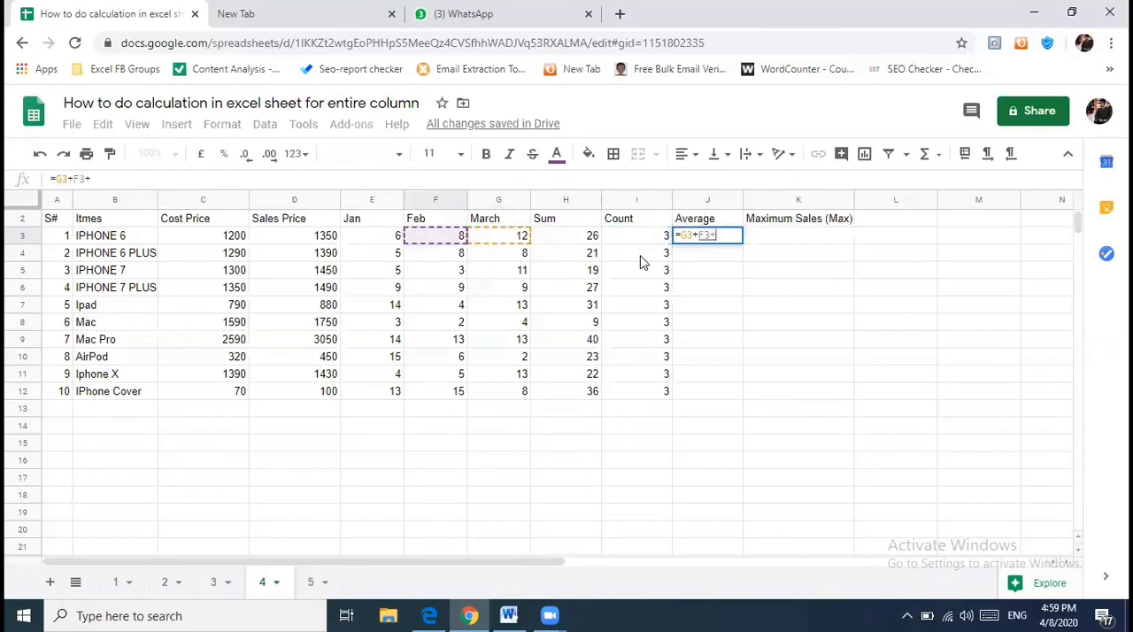
key("Left")
key("Left")
key("Left")
key("Left")
key("Left")
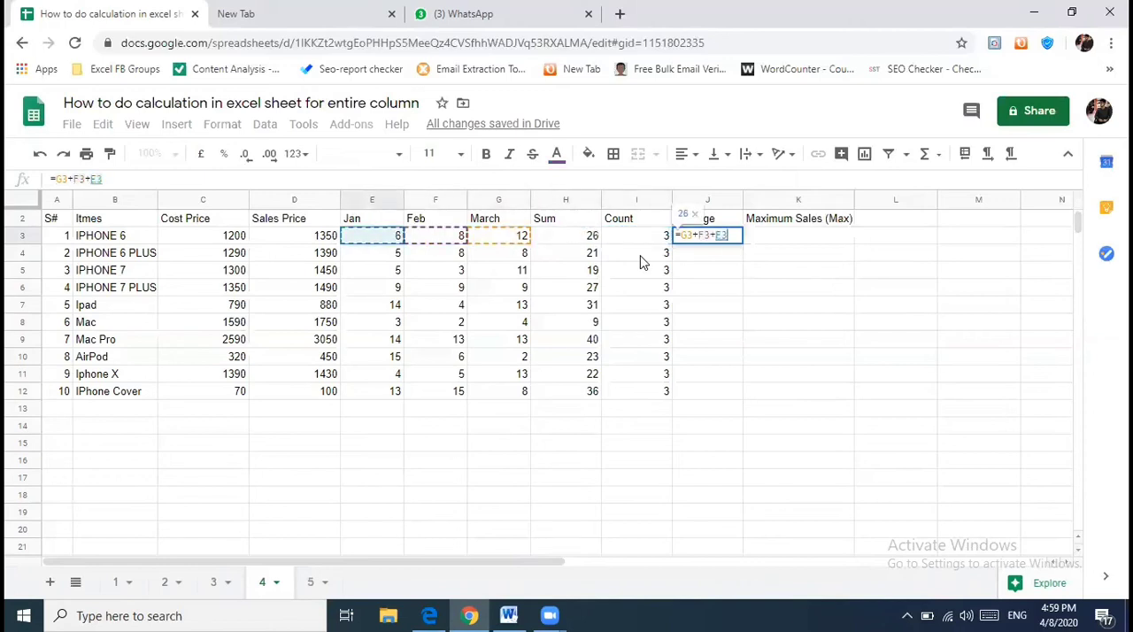
key("Return")
- Extend the formula in J3 to =G3+F3+E3/3, dividing by the three months
type("=")
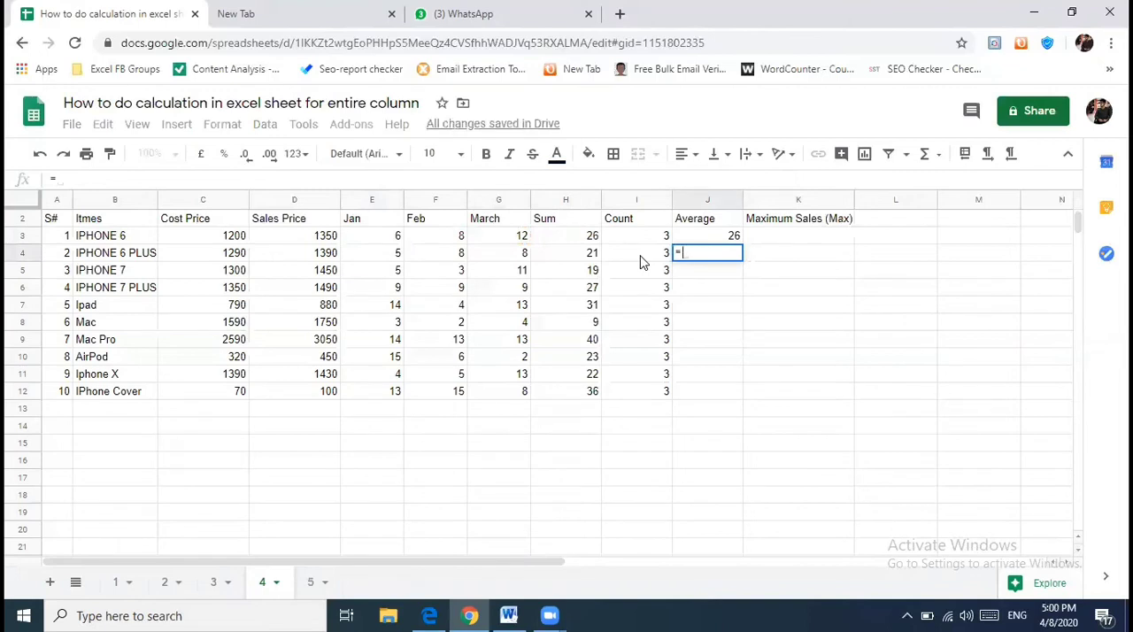
key("Escape")
key("Up")
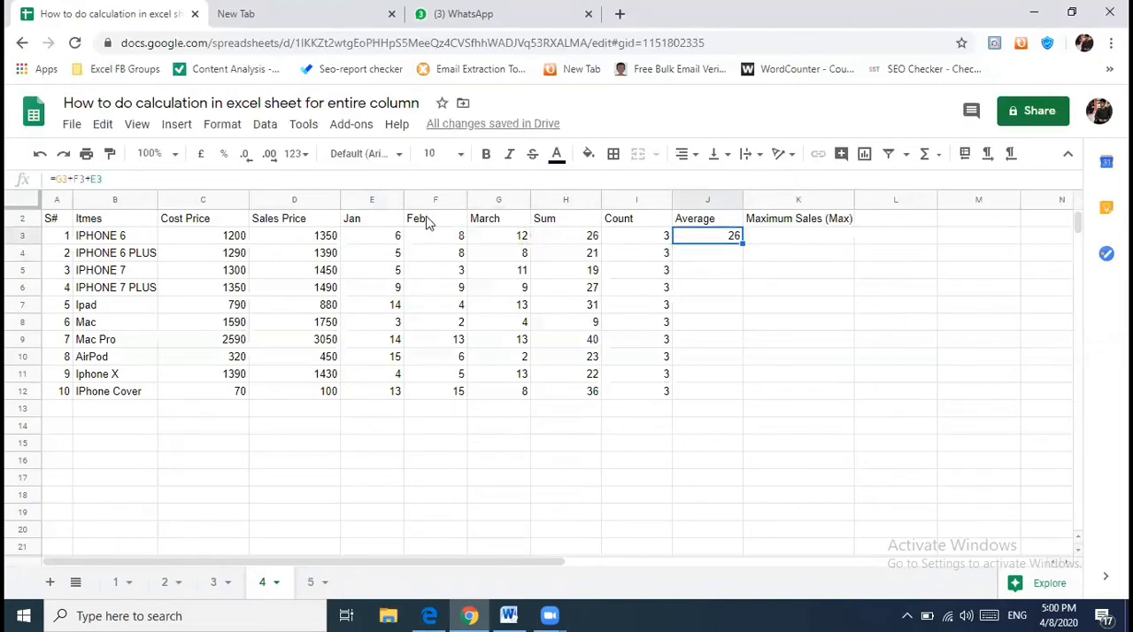
key("F2")
type("/3")
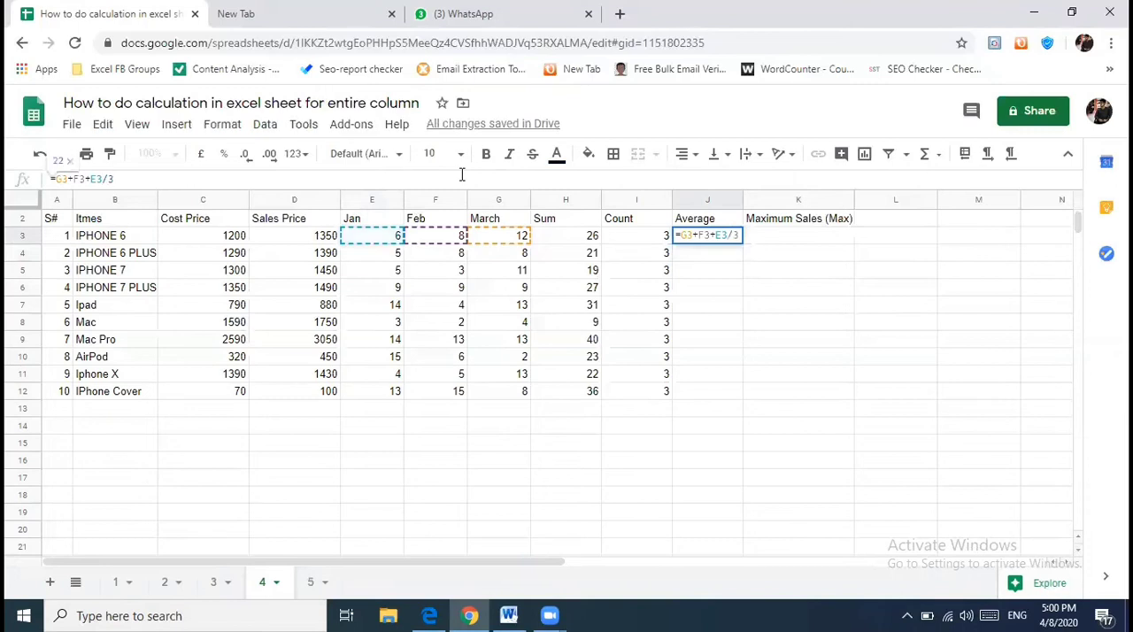
key("Return")
key("Up")
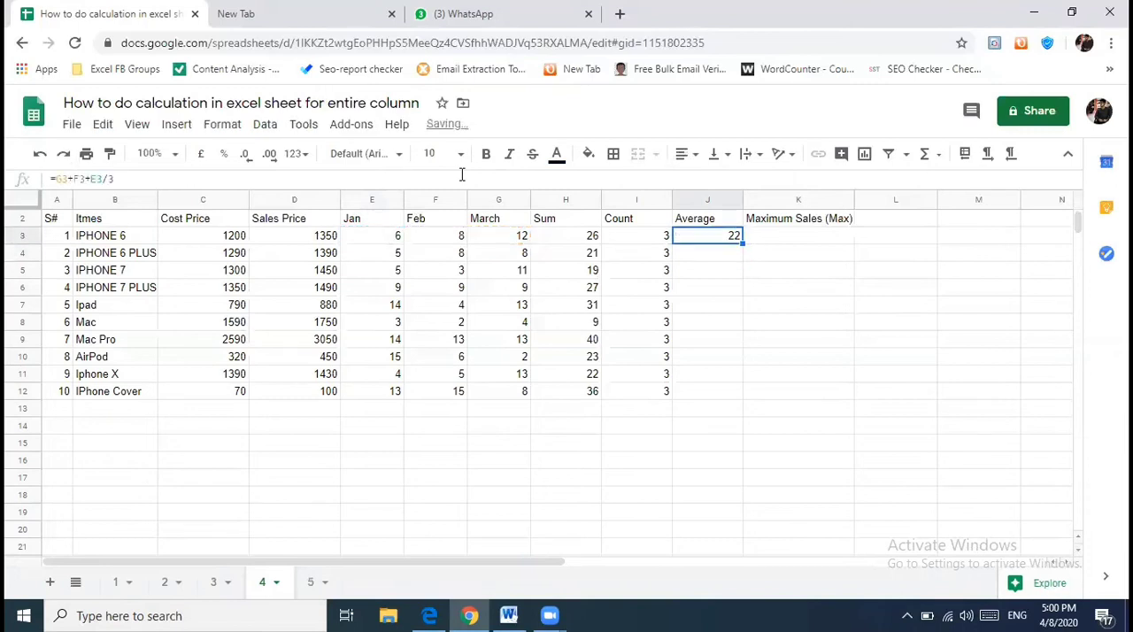
- Add parentheses around the addition in J3 so the formula reads =(G3+F3+E3)/3
left_click(463, 176)
key("Left")
key("Left")
key("Left")
key("Left")
key("Left")
key("Left")
key("Left")
type("(")
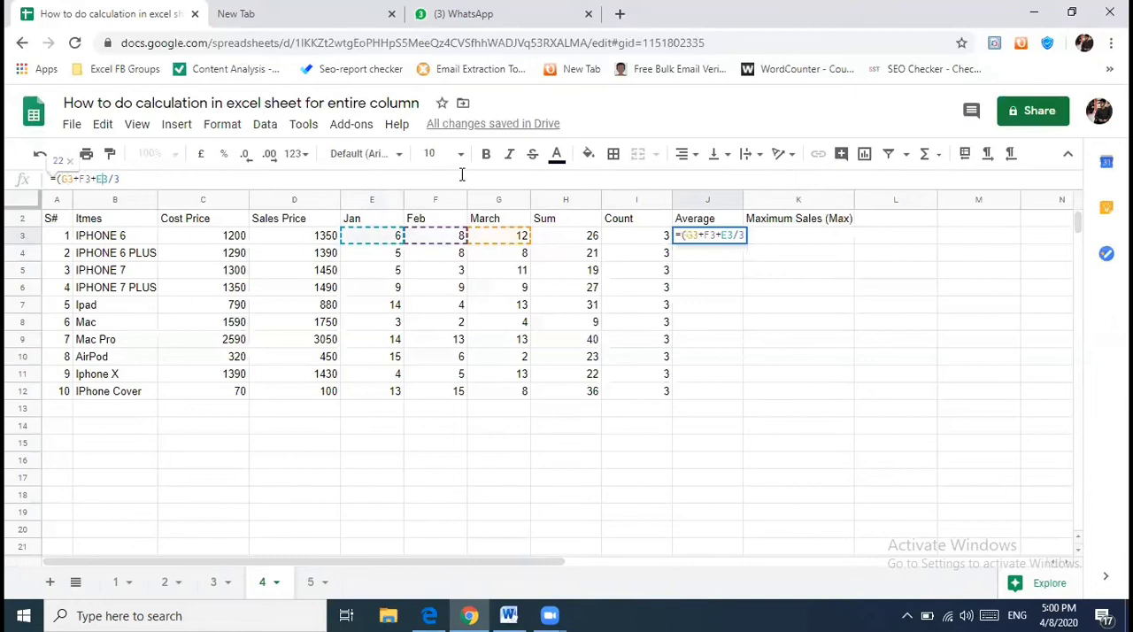
type(")")
key("Return")
key("Up")
key("Down")
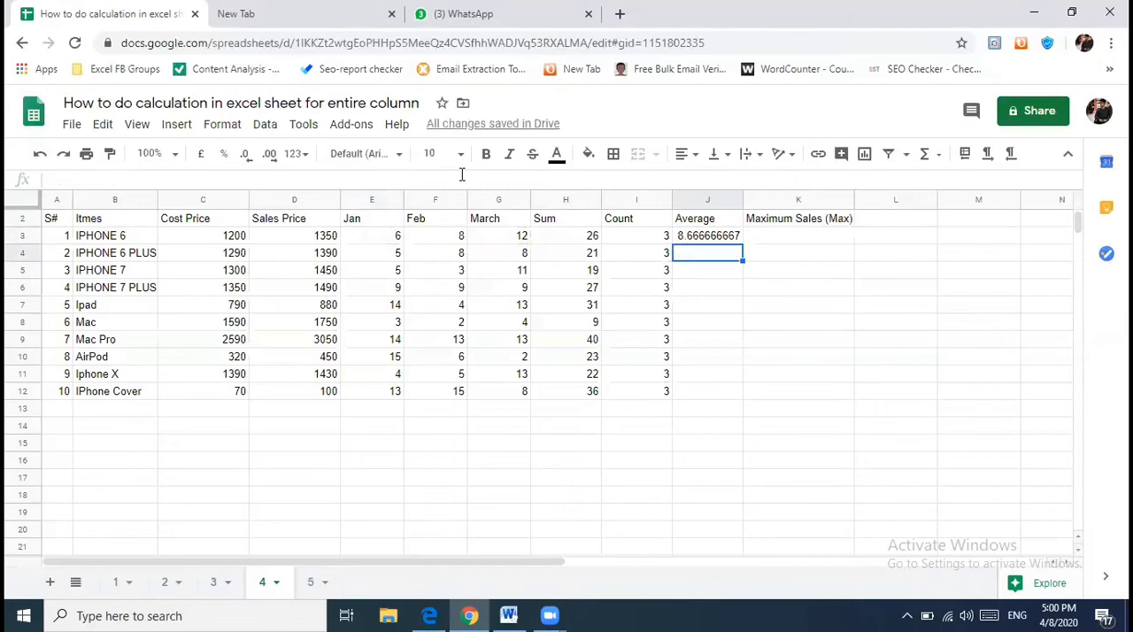
- Enter the formula =H4/I4 in J4, dividing the sum of IPHONE 6 PLUS by its count
type("=")
key("Left")
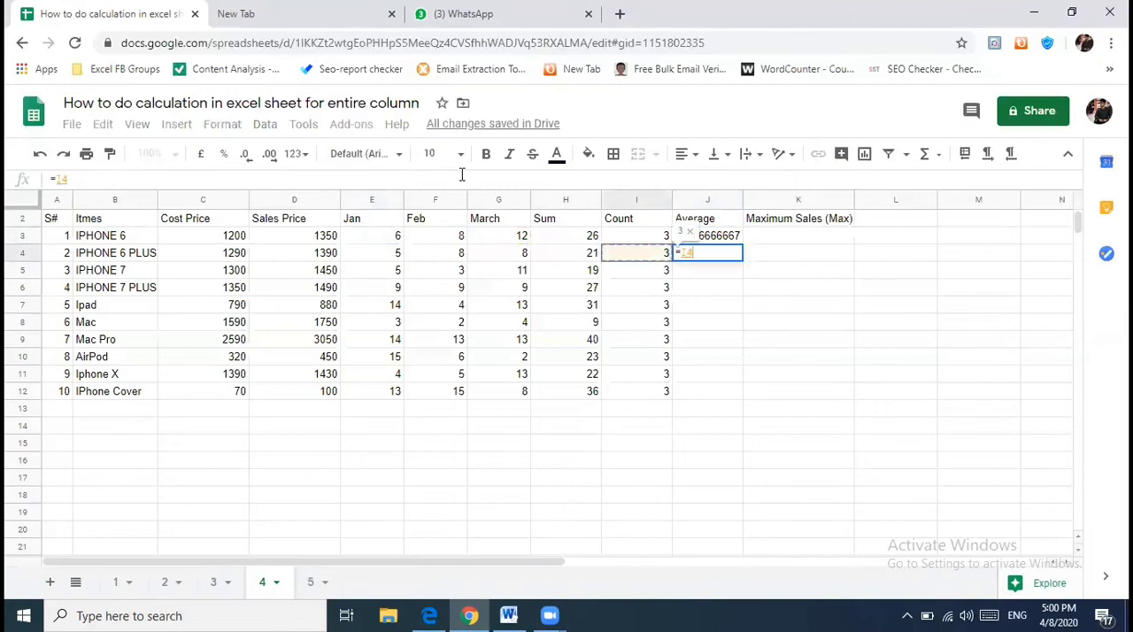
key("Left")
type("/")
key("Left")
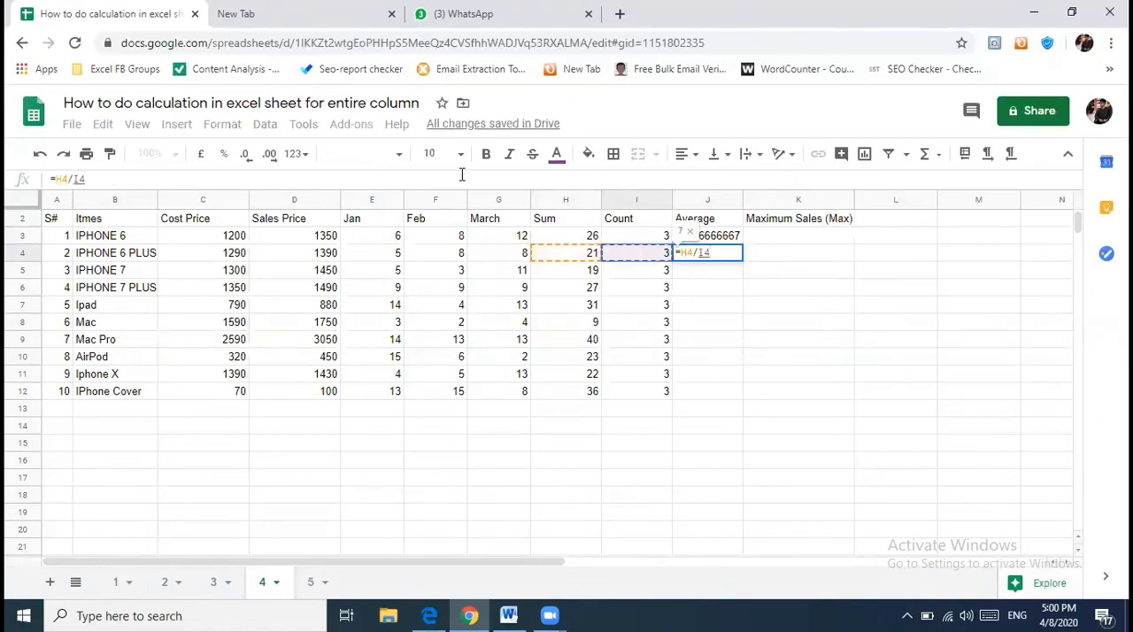
key("Return")
- Start the IPHONE 7 average in J5 with =SUM(E5:G5), totalling its Jan to March sales
type("=")
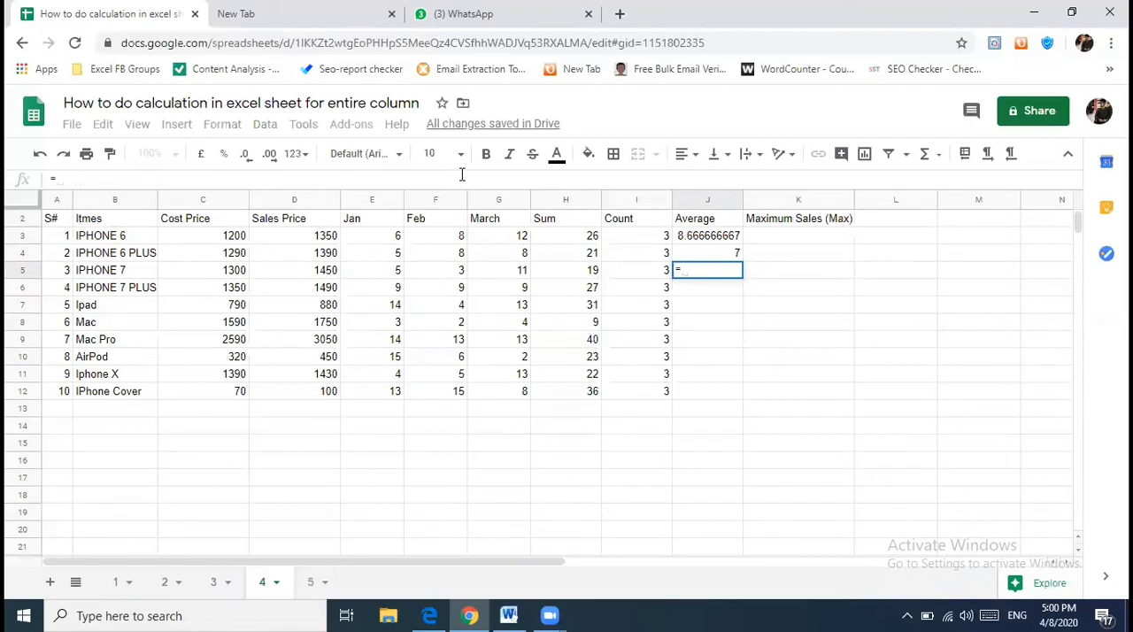
key("Left")
key("Left")
key("Left")
key("Left")
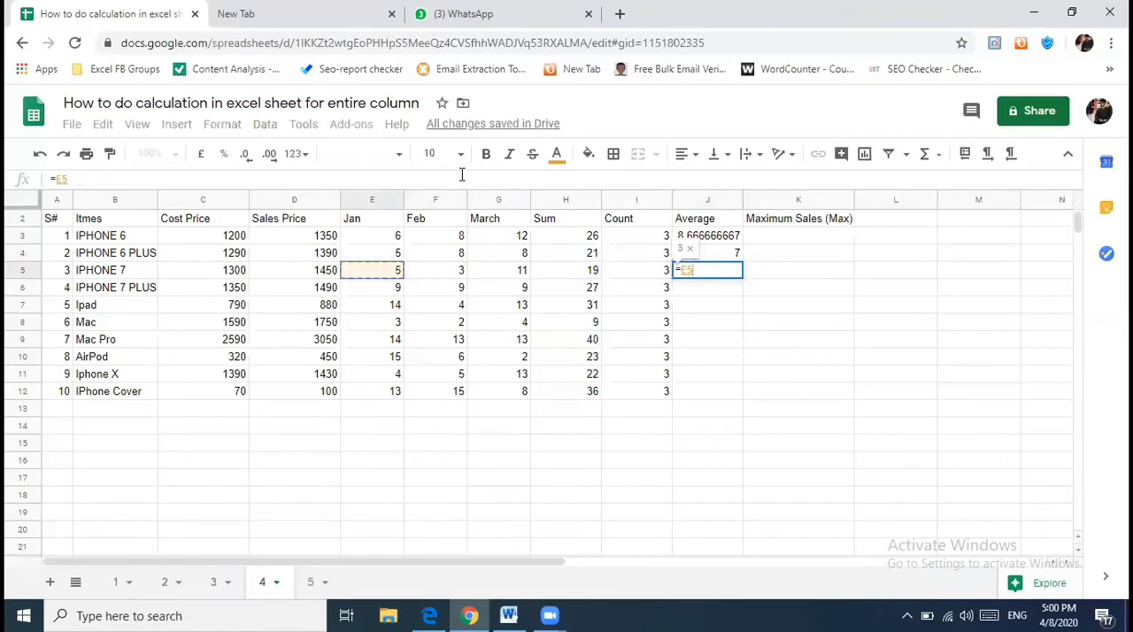
key("BackSpace")
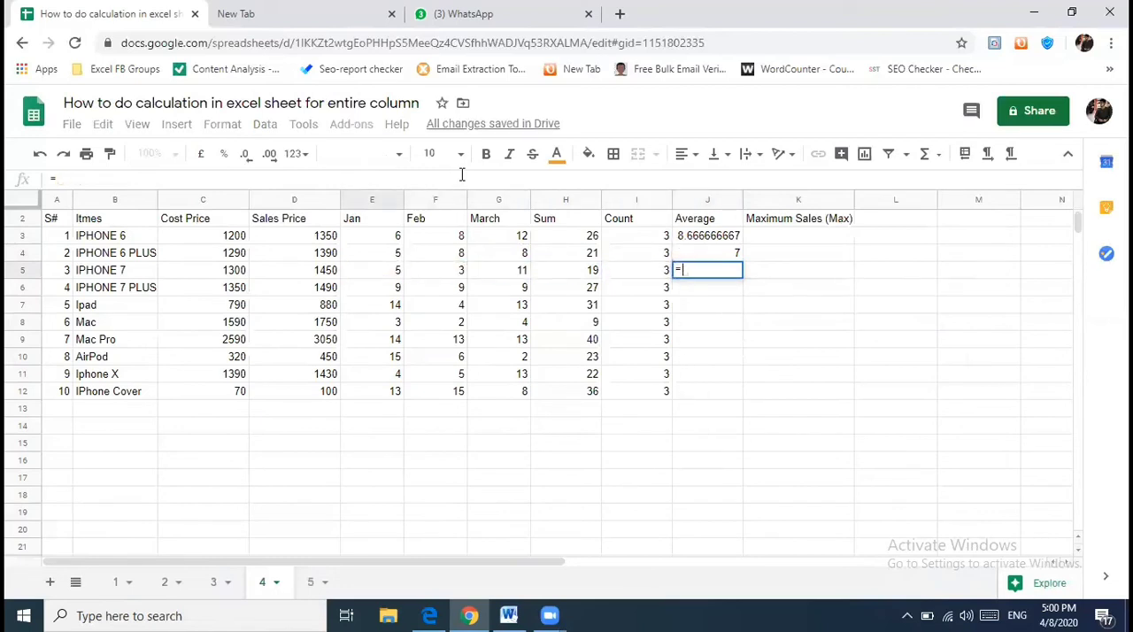
type("si")
key("BackSpace")
type("um")
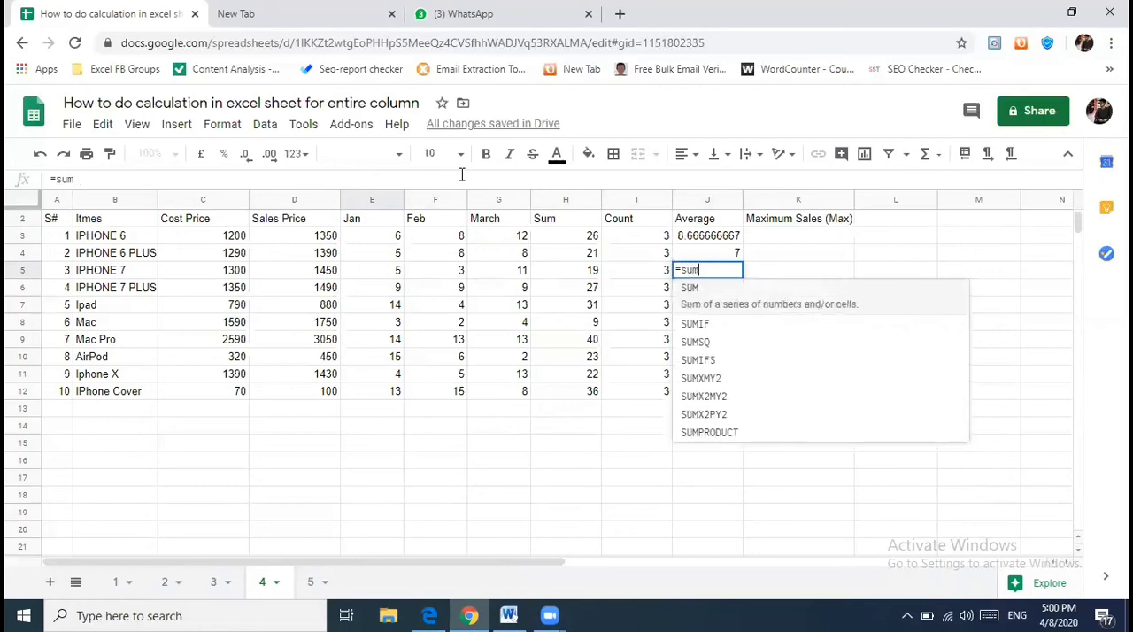
key("Tab")
key("Left")
key("Left")
key("Left")
key("Left")
key("Left")
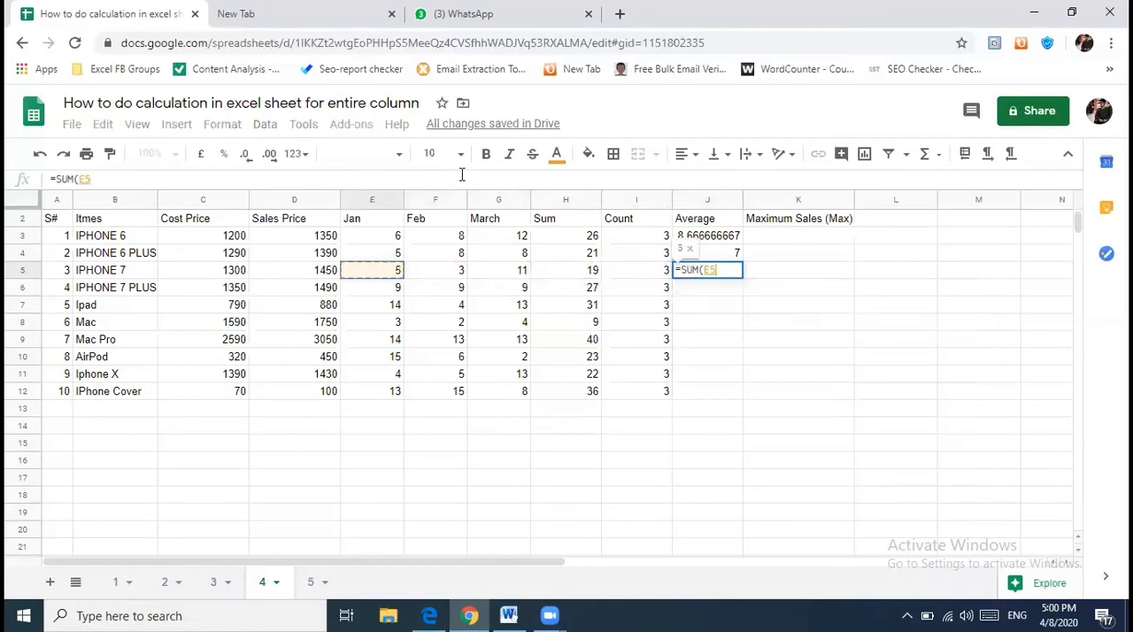
key("shift+Right")
key("shift+Right")
type(")")
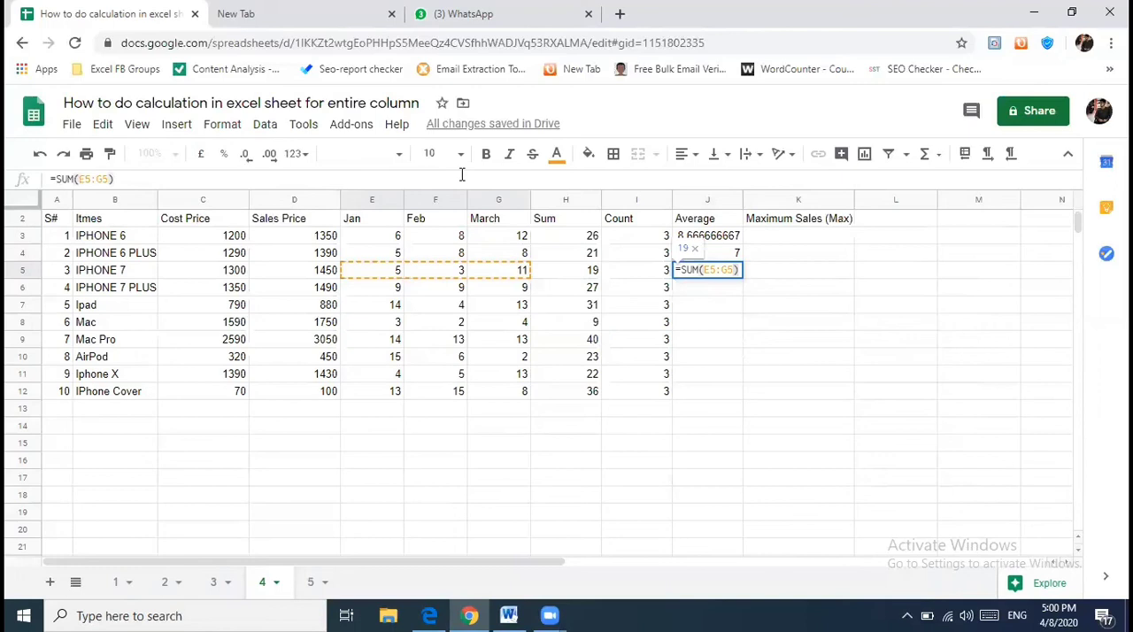
- Complete the J5 formula as =SUM(E5:G5)/I5, dividing the total by the count
key("Left")
key("Left")
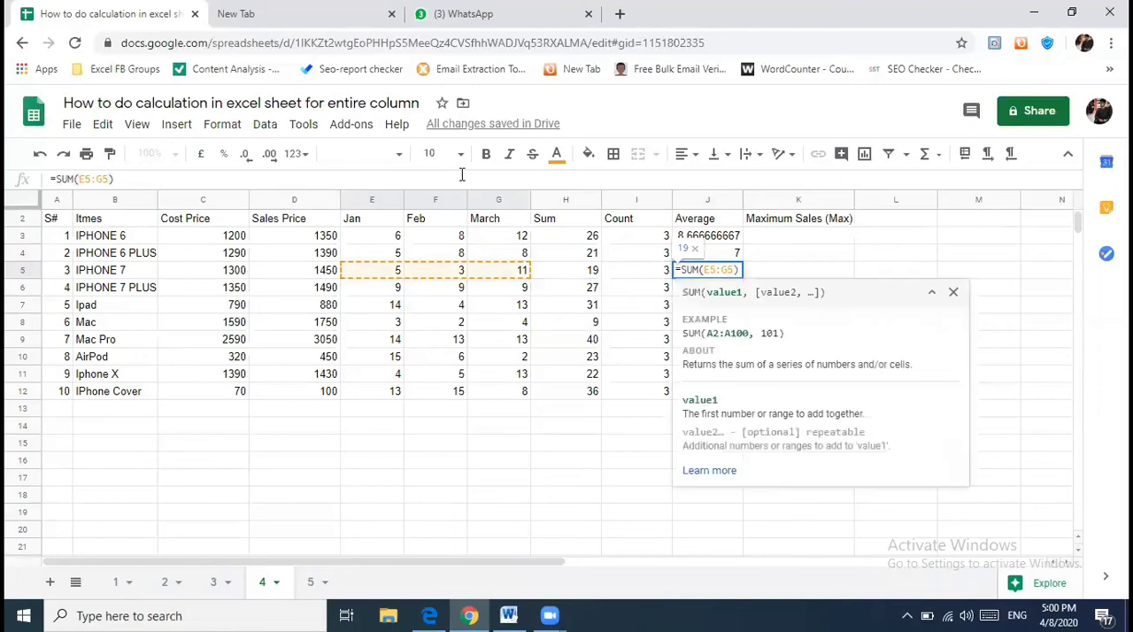
key("Right")
type("/I5")
key("Return")
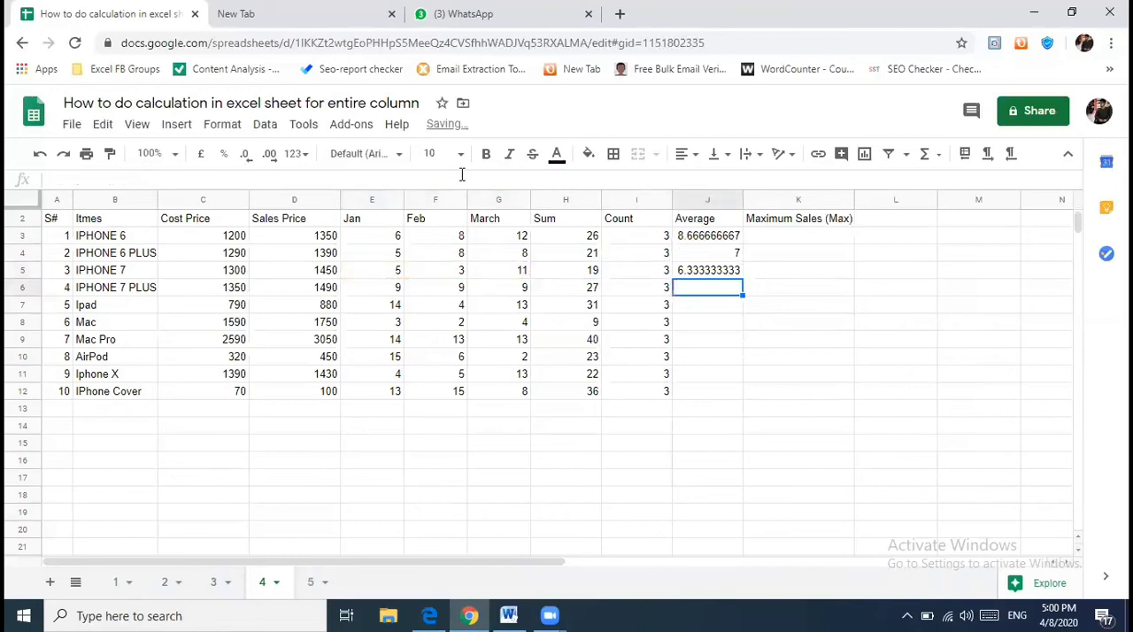
- Enter the formula =AVERAGE(E6:G6) in J6 for the Jan to March sales of IPHONE 7 PLUS
type("=")
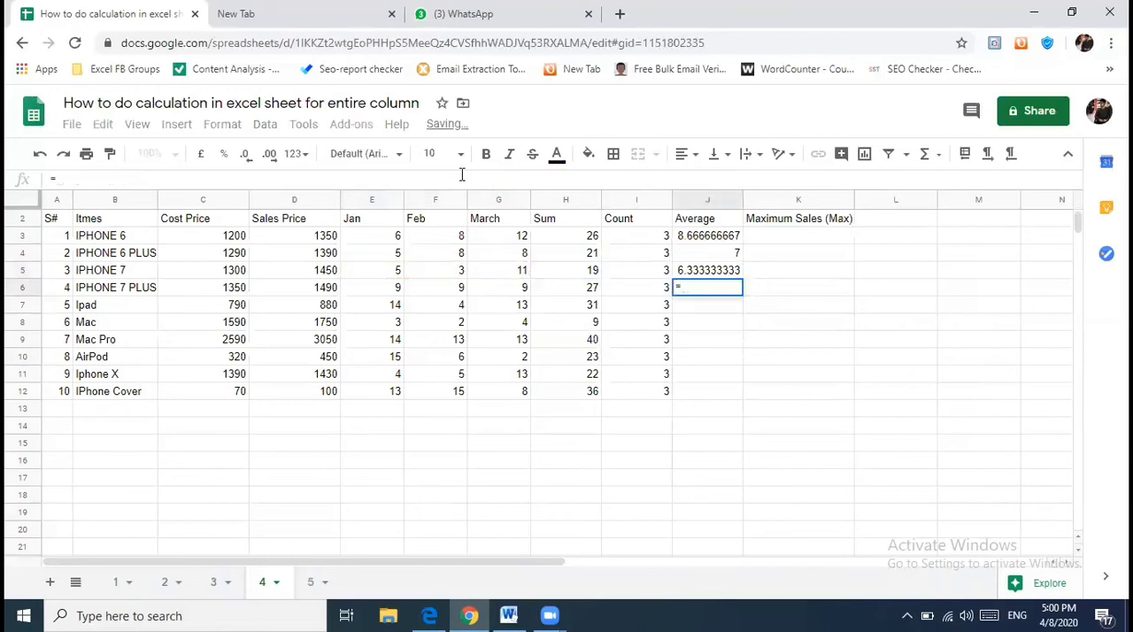
type("average(")
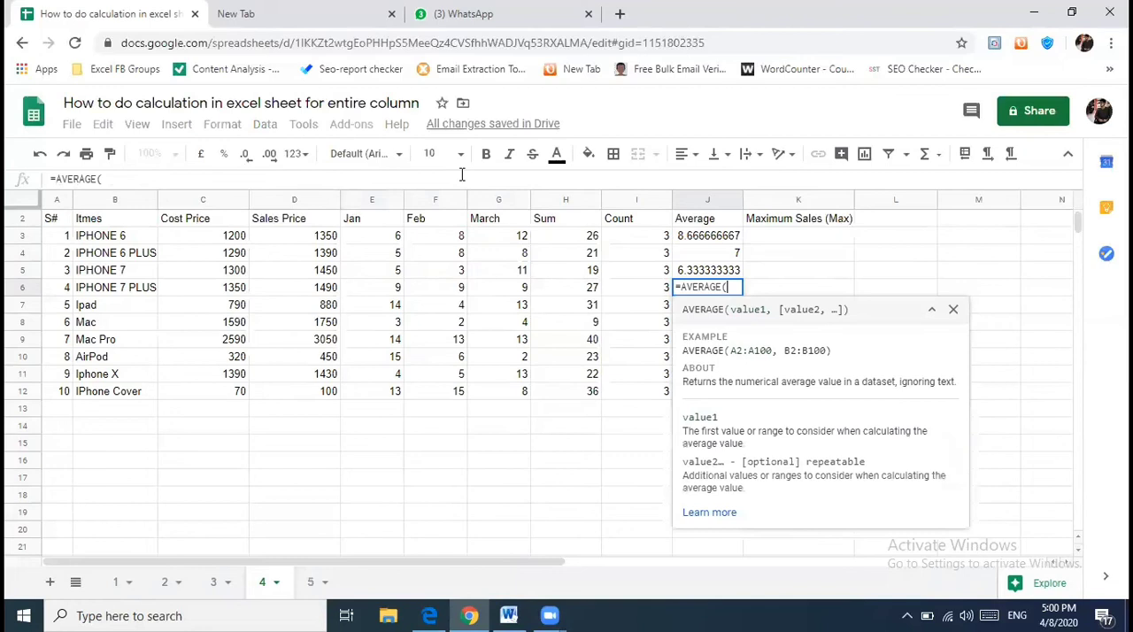
key("Left")
key("Left")
key("Left")
key("Left")
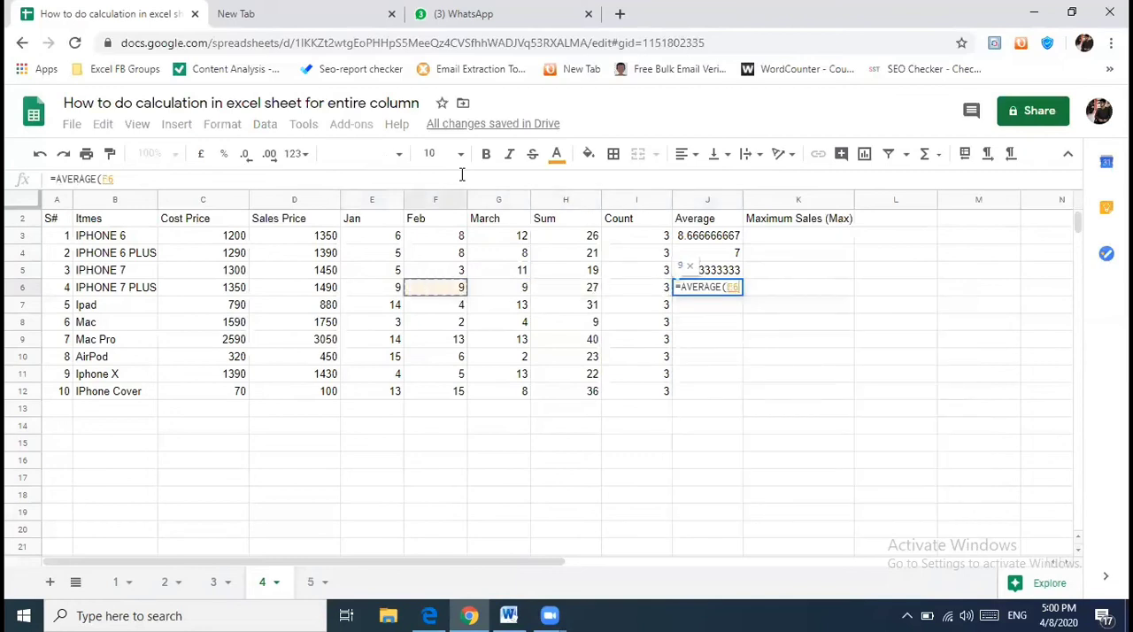
key("Left")
key("shift+Right")
key("shift+Right")
key("shift+Right")
key("shift+Left")
type(")")
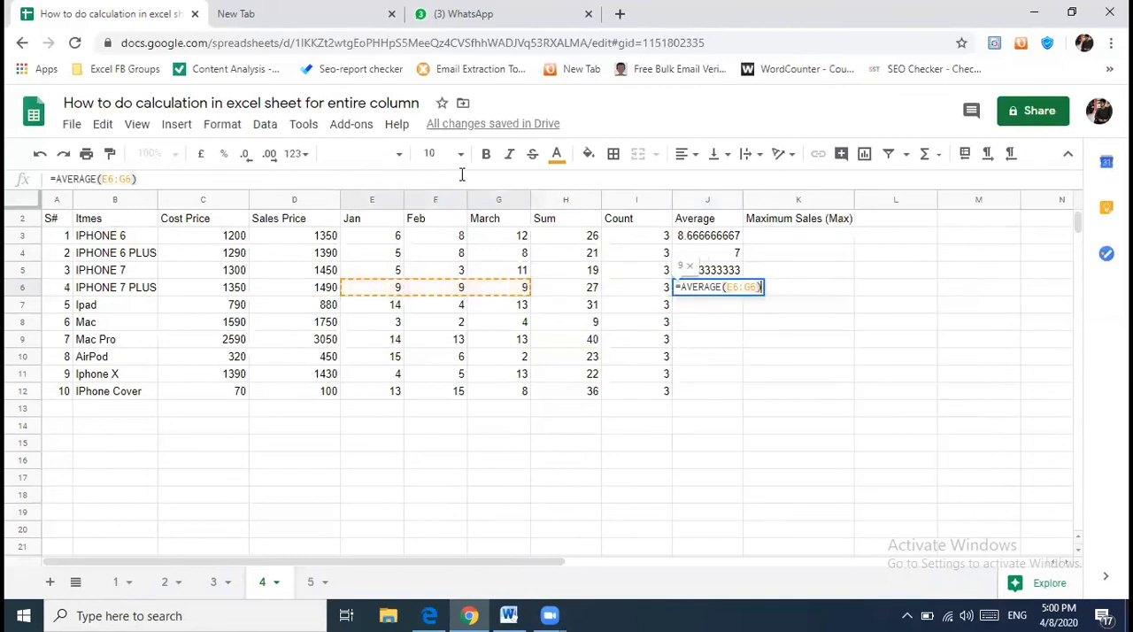
key("Return")
key("Up")
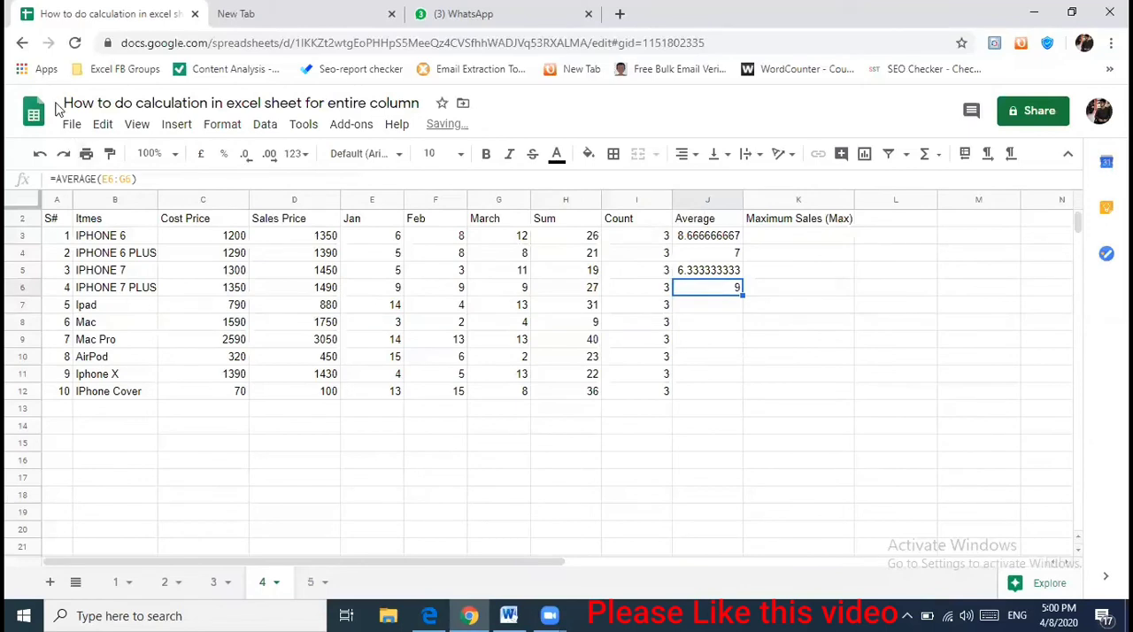
- Review the different average formulas in J6, J5, J4 and J3 and the cells they reference
double_click(721, 292)
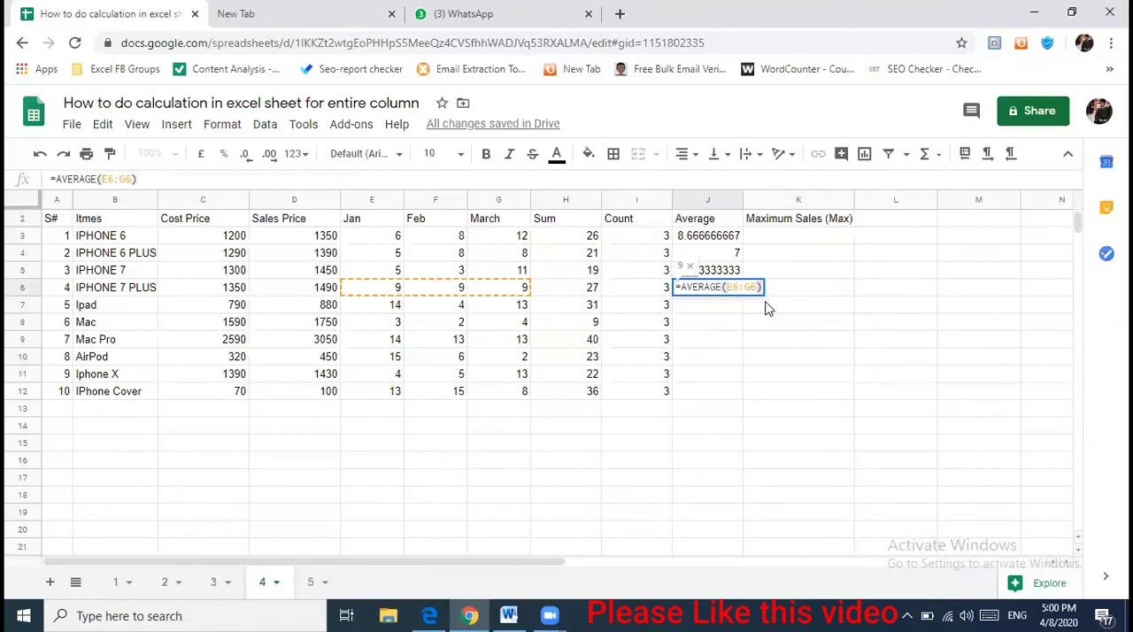
key("Escape")
double_click(734, 270)
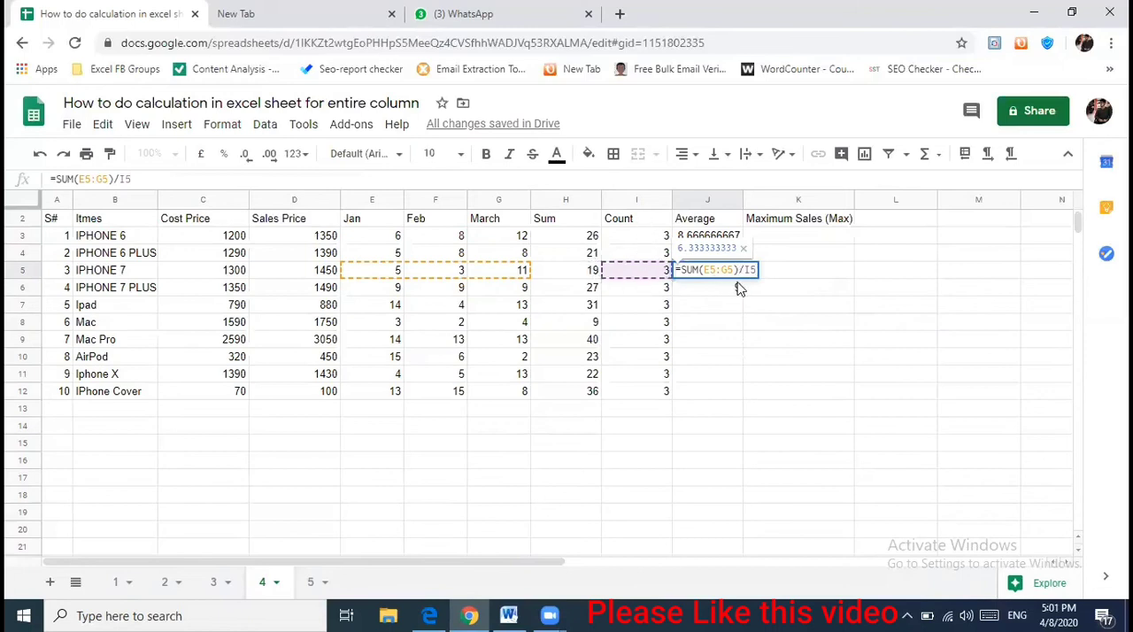
key("Escape")
key("Up")
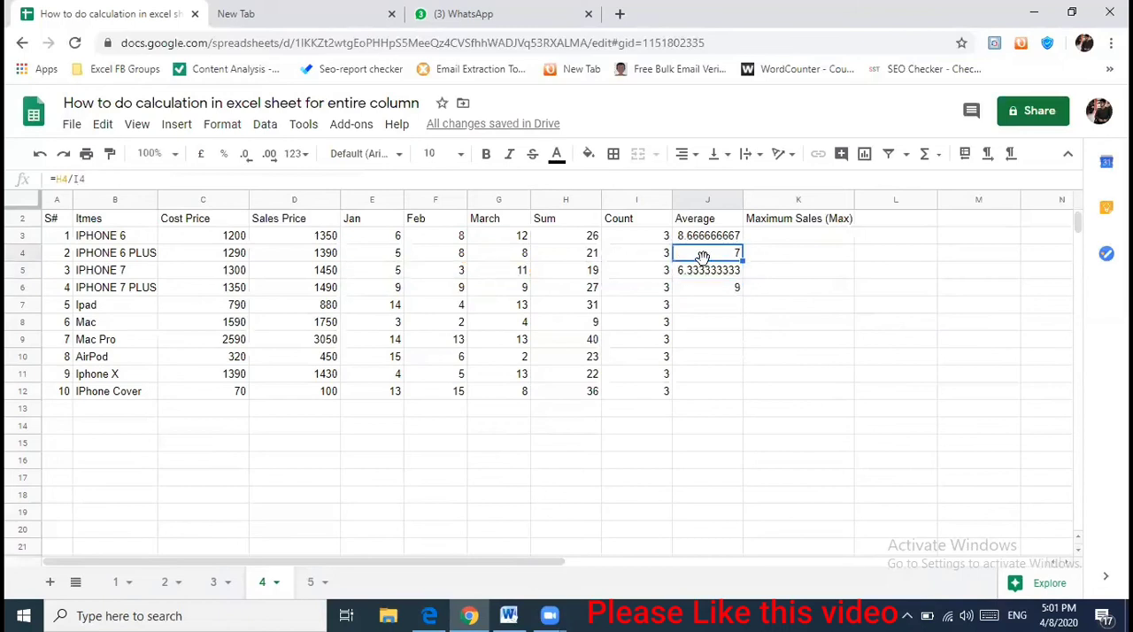
double_click(708, 256)
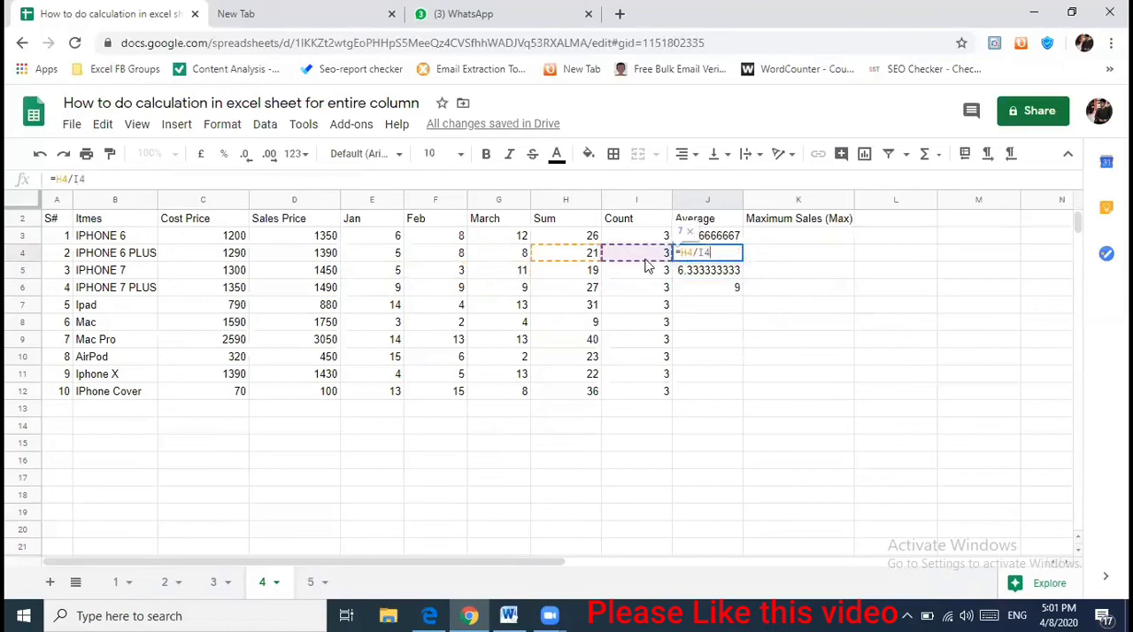
key("Escape")
key("Up")
double_click(717, 239)
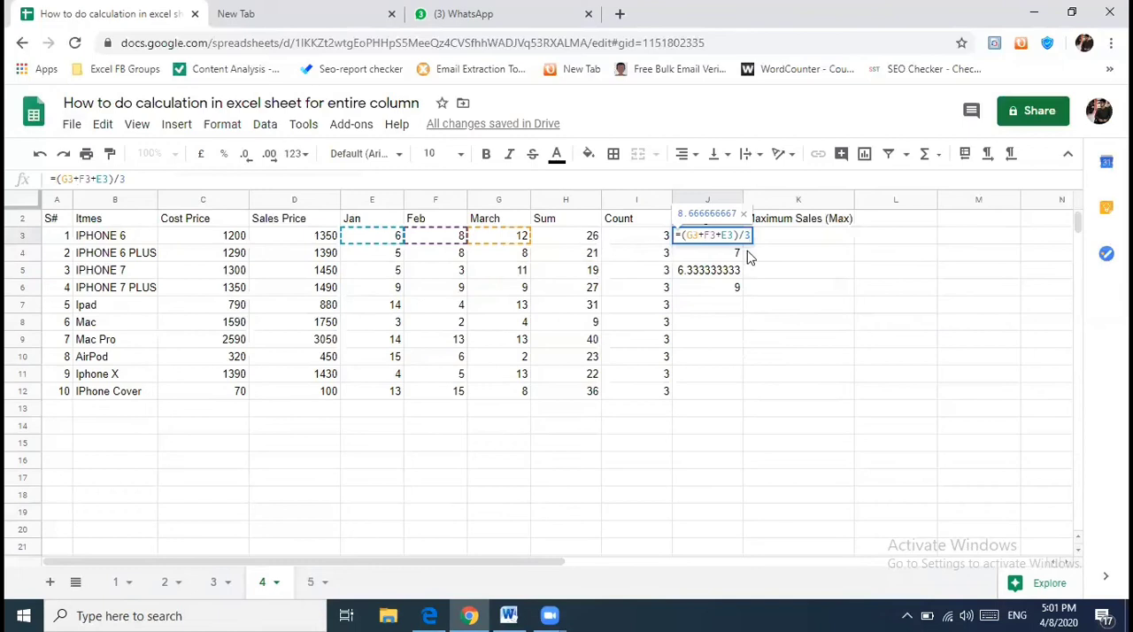
key("Escape")
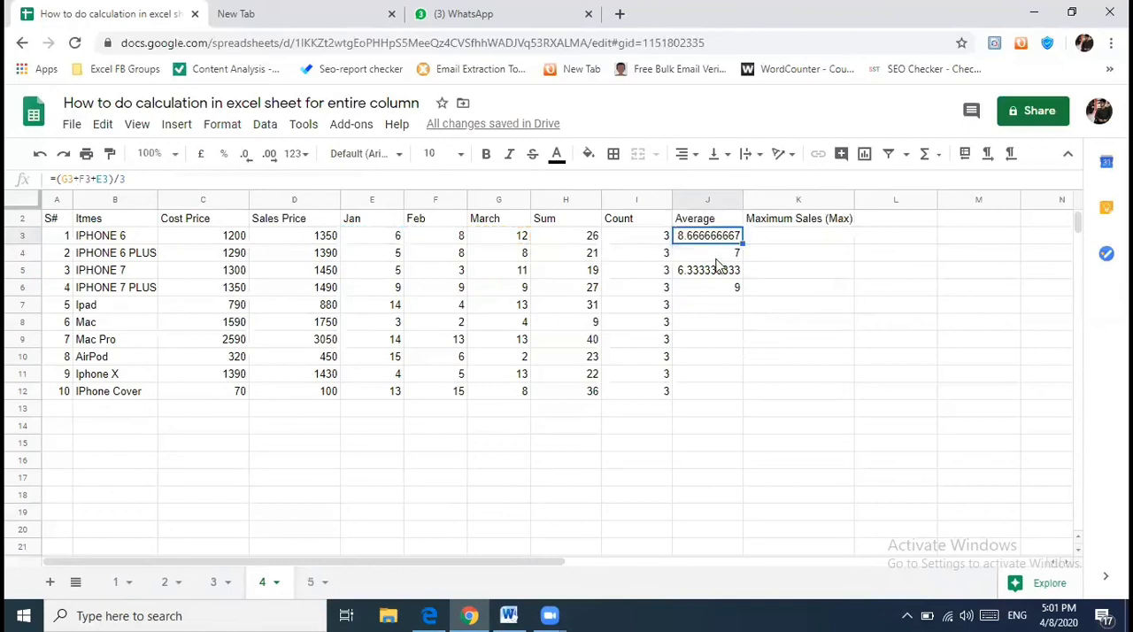
left_click(715, 288)
double_click(716, 289)
key("Escape")
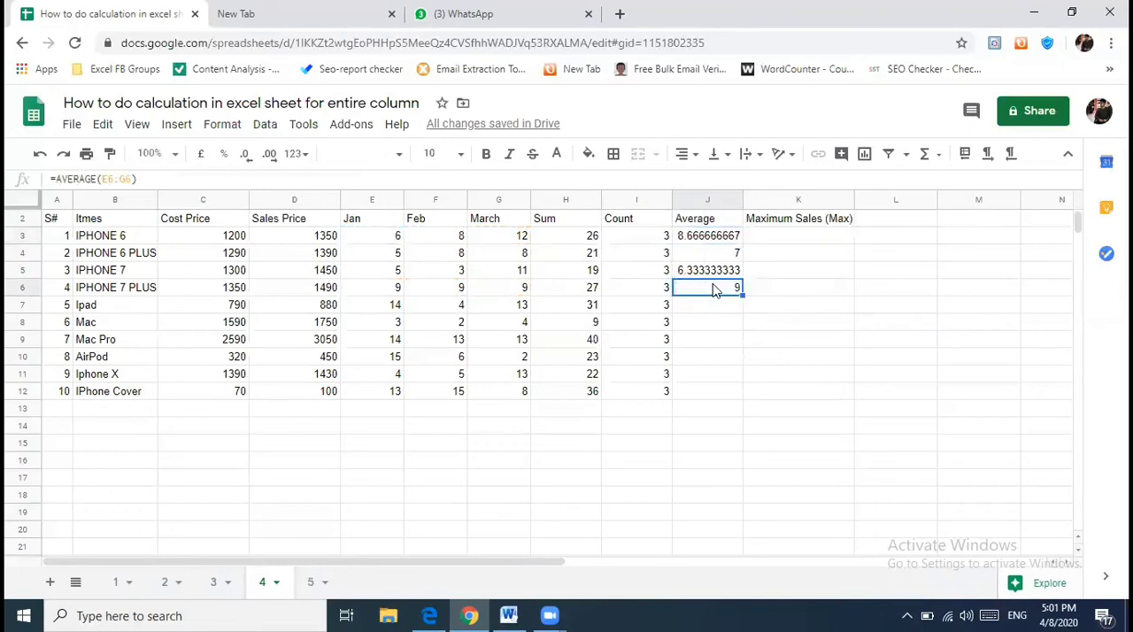
- Copy the AVERAGE formula from J6 into the whole Average column, J3 through J12
key("ctrl+c")
key("Up")
key("Up")
key("Up")
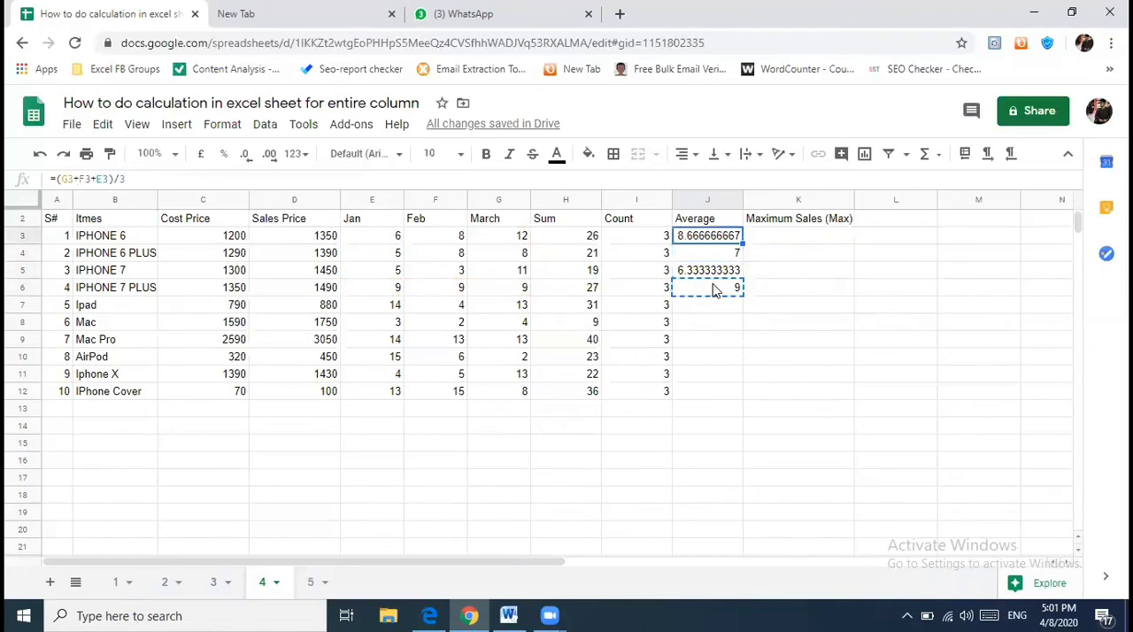
key("shift+Down")
key("shift+Down")
key("shift+Down")
key("shift+Down")
key("shift+Down")
key("shift+Down")
key("shift+Down")
key("shift+Down")
key("shift+Down")
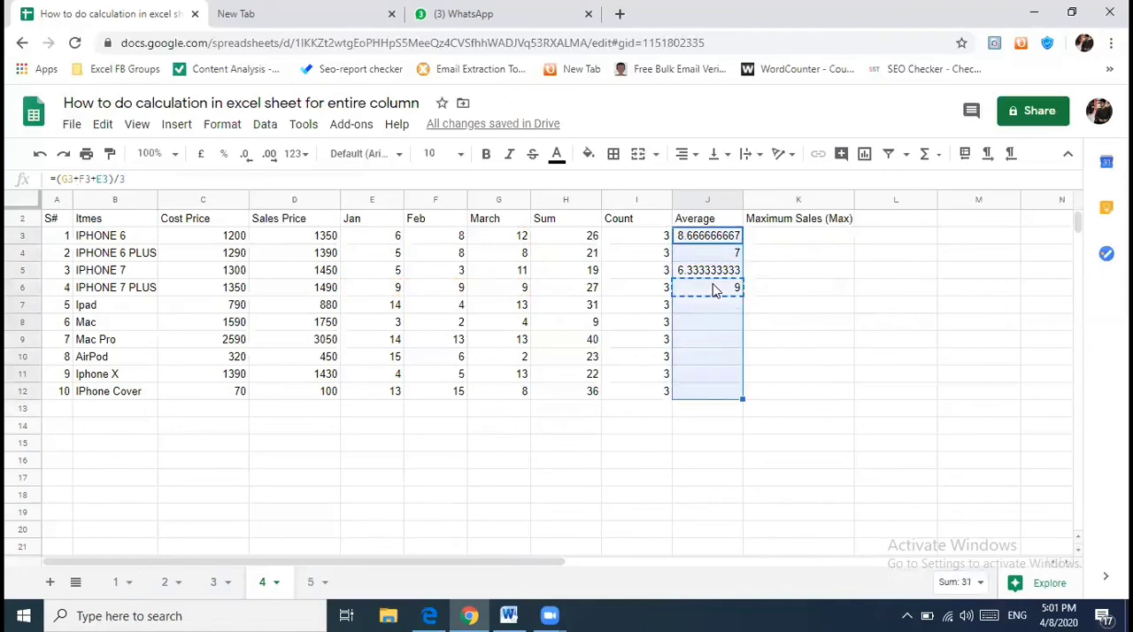
key("ctrl+v")
key("Right")
key("Left")
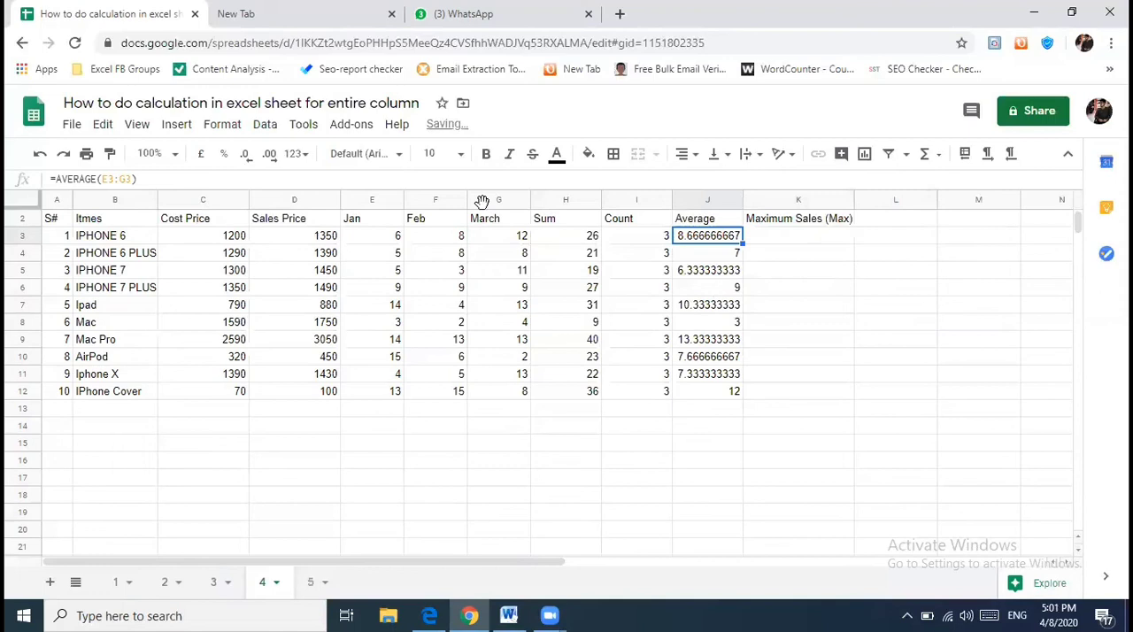
- Reduce the displayed decimals of the IPHONE 6 average in J3 to two
left_click(248, 154)
left_click(248, 154)
left_click(248, 158)
left_click(248, 158)
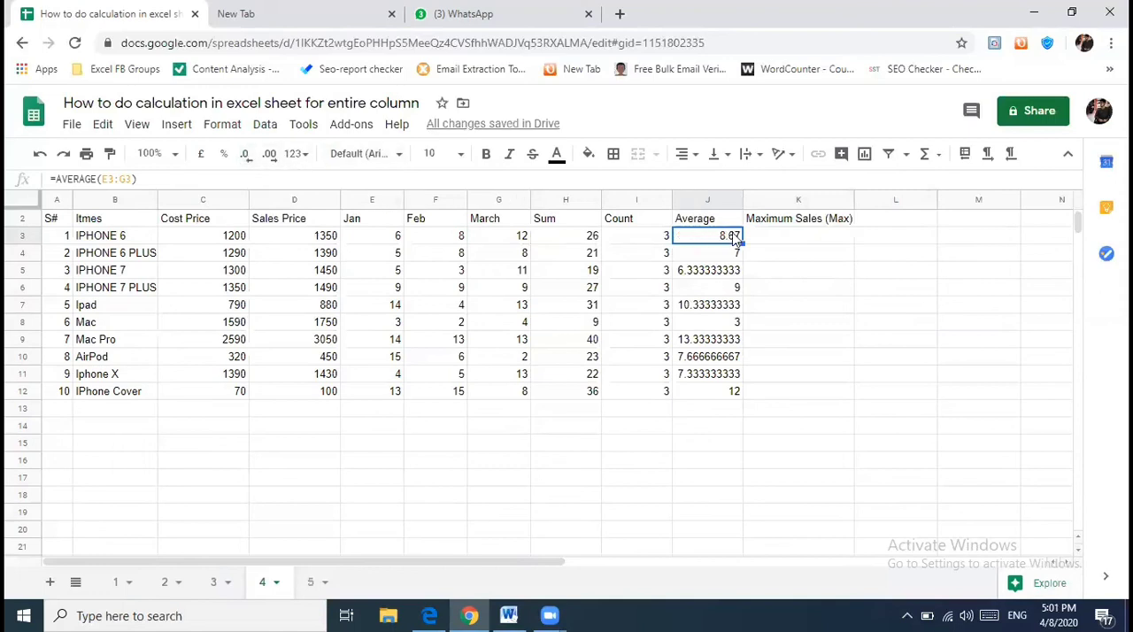
- Format all averages in J3:J12 to display as whole numbers without decimals
key("ctrl+shift+Right")
key("ctrl+shift+Left")
key("ctrl+shift+Down")
key("Left")
key("Left")
key("Left")
key("Left")
key("Left")
key("Left")
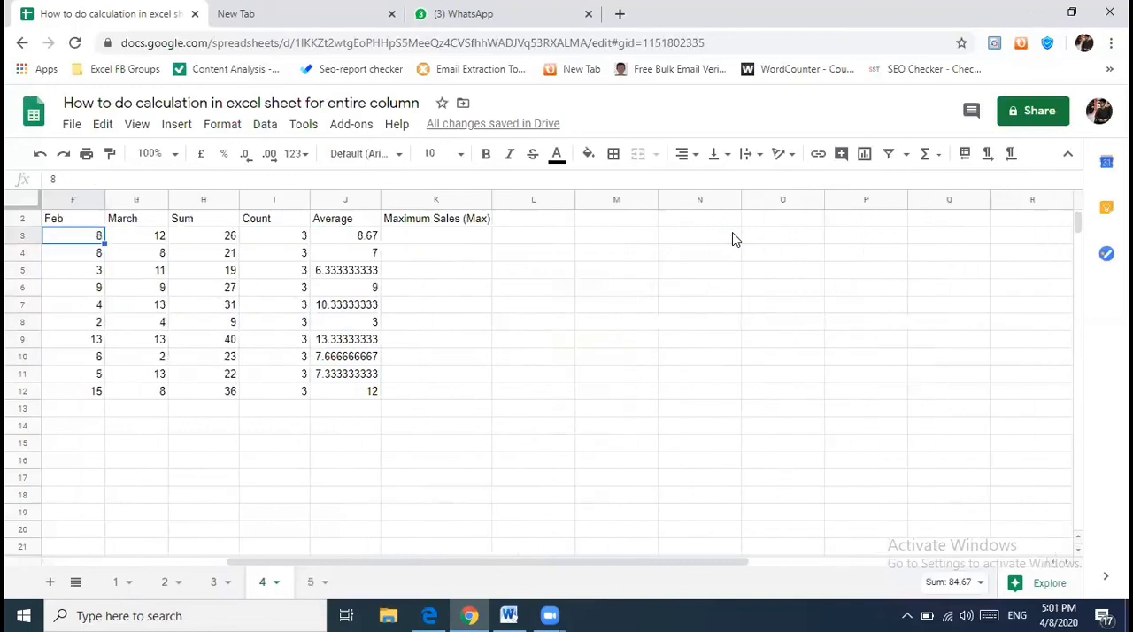
key("Left")
key("Left")
left_click(729, 235)
key("ctrl+shift+Down")
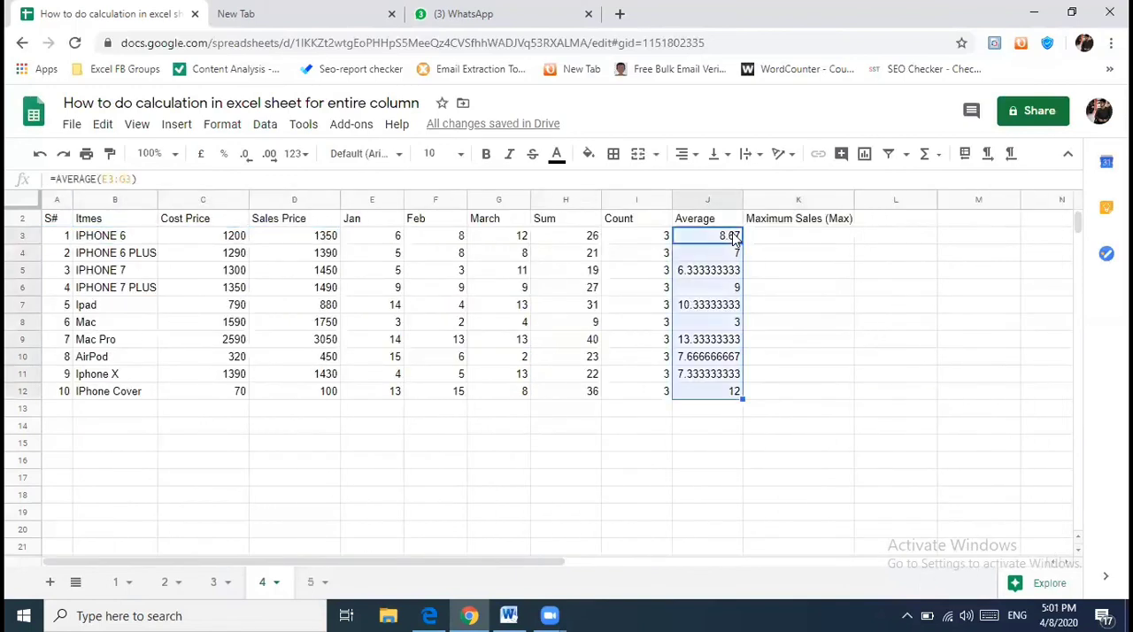
left_click(244, 156)
left_click(244, 156)
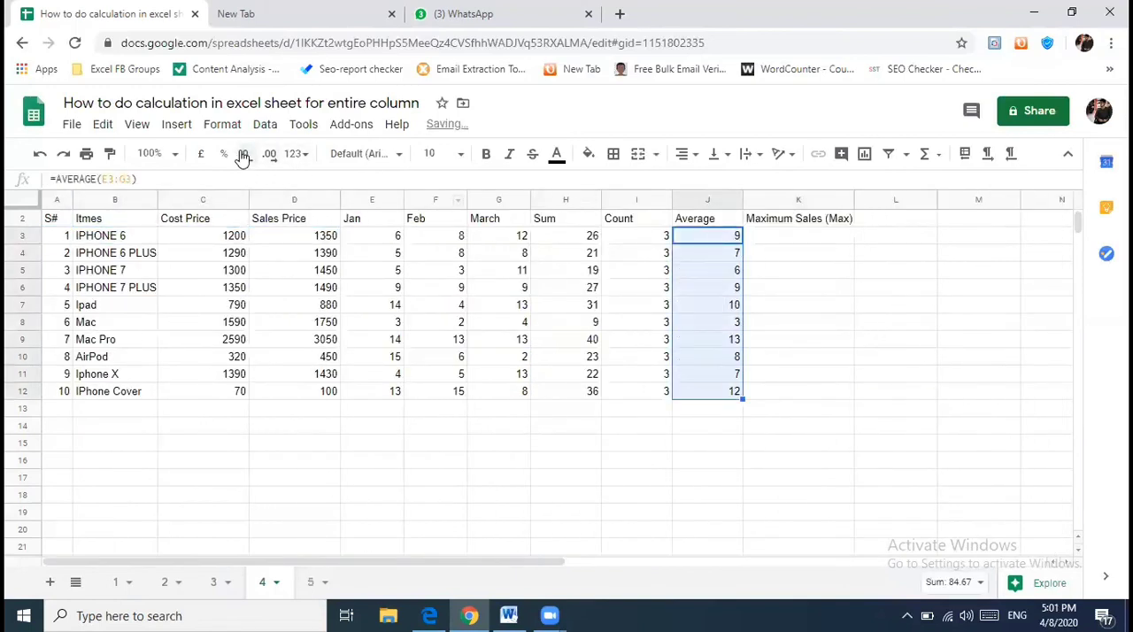
- Format the averages in J3:J12 to display one decimal place
left_click(269, 156)
- Enter a MAX formula in K3 that returns the highest of IPHONE 6's January to March sales, E3:G3
left_click(776, 236)
type("=H3")
key("Left")
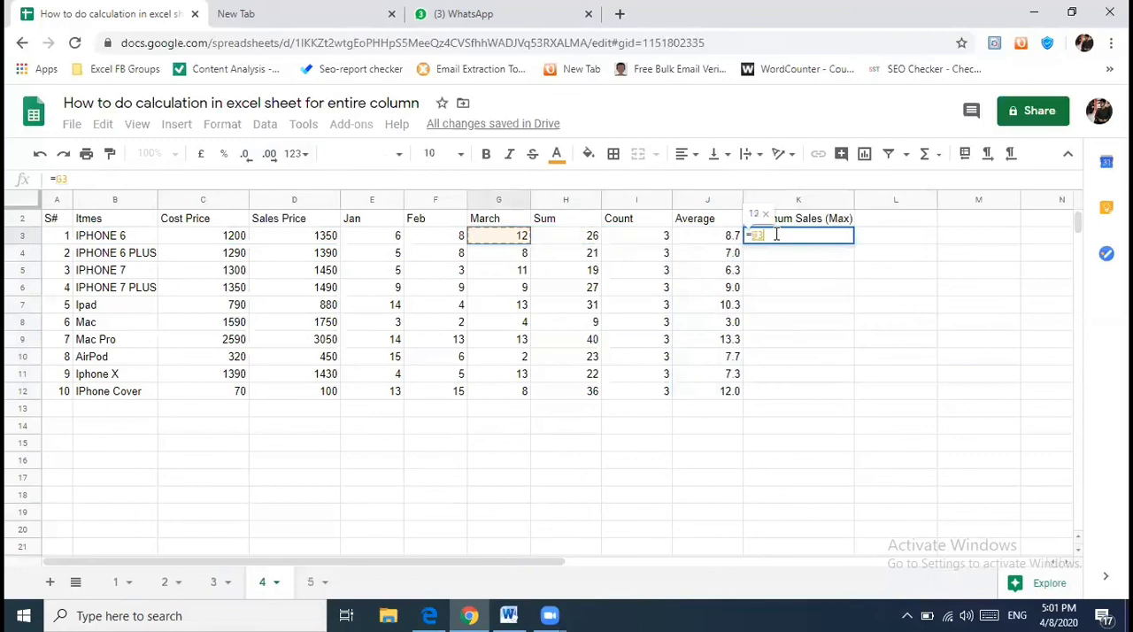
key("Escape")
type("=max")
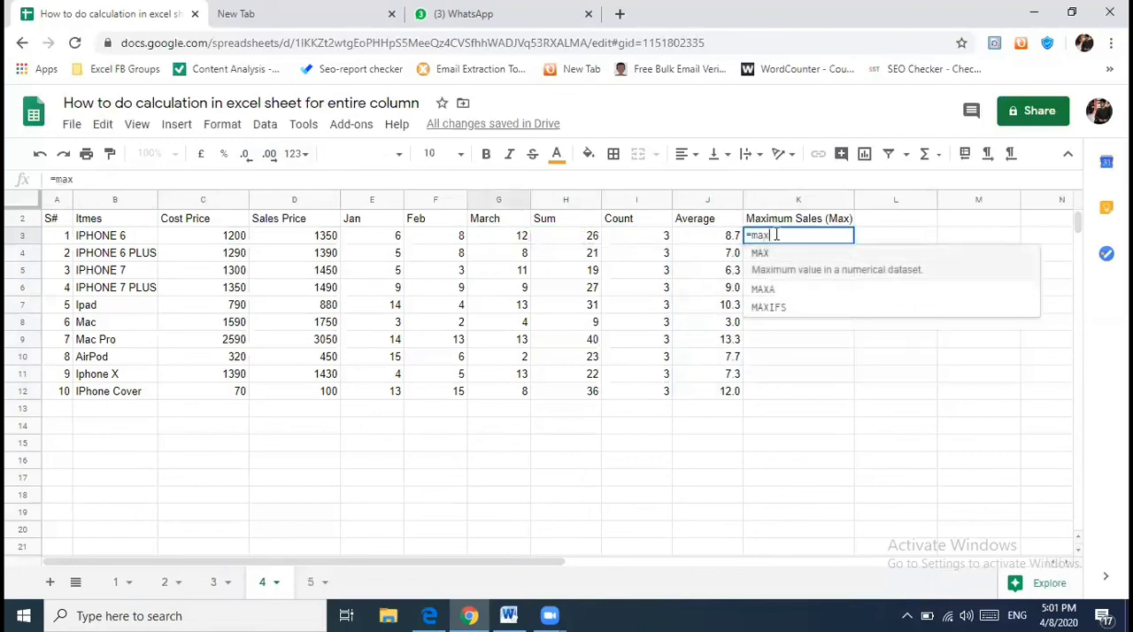
key("Tab")
key("Left")
key("Left")
key("Left")
key("Left")
key("Left")
key("Left")
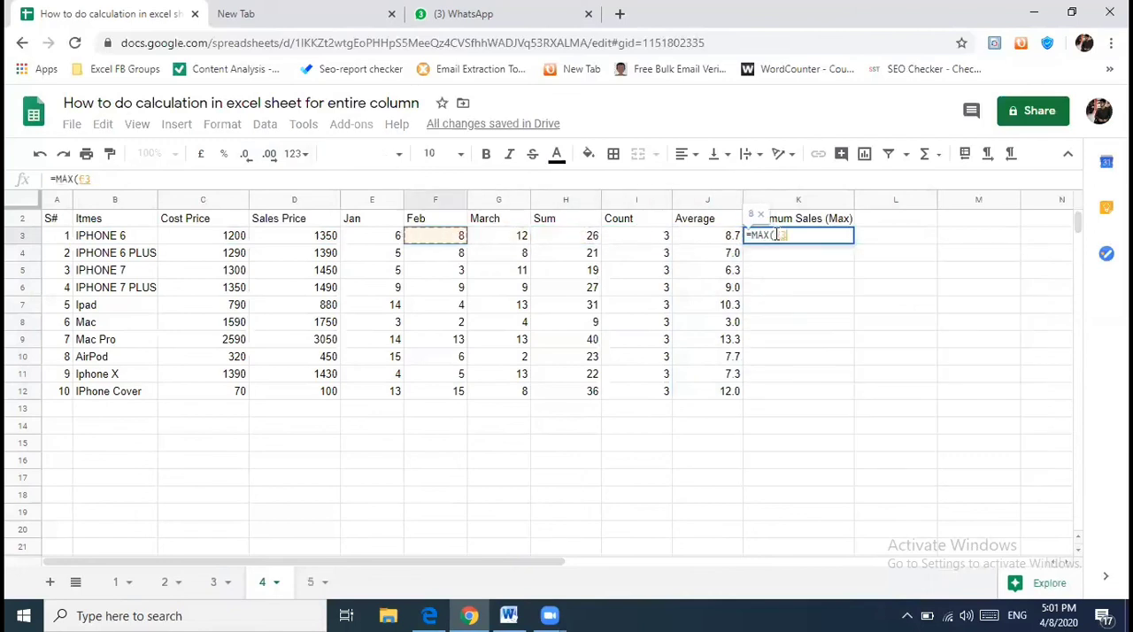
key("shift+Right")
key("shift+Right")
type(")")
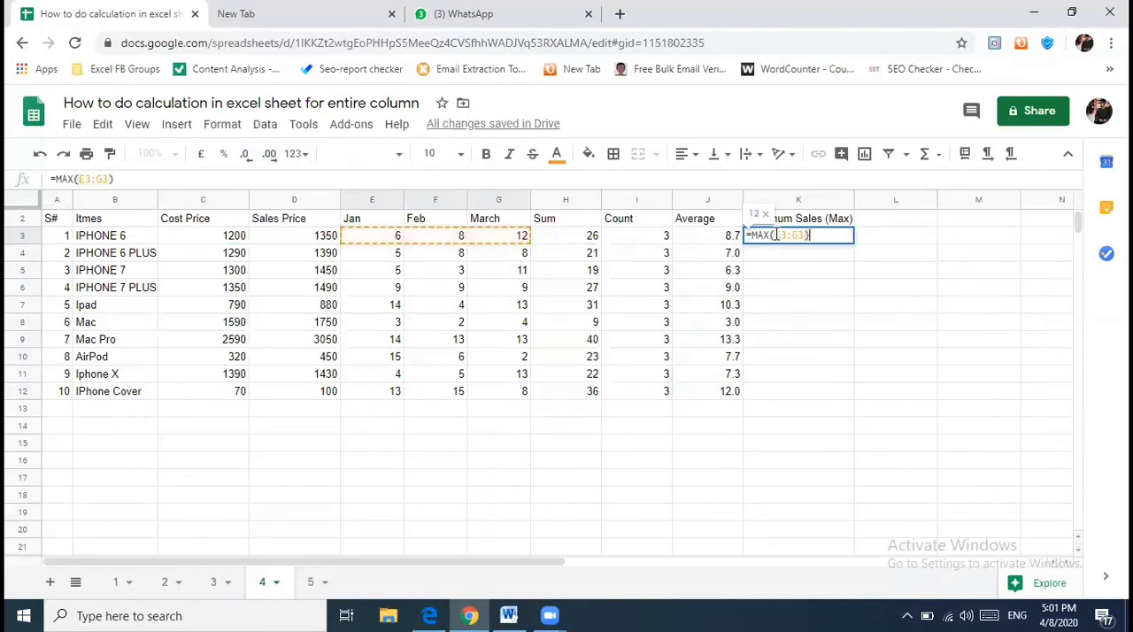
key("Tab")
- Copy the MAX formula from K3 down the Maximum Sales column through K12
left_click(777, 238)
key("shift+Down")
key("shift+Down")
key("shift+Down")
key("shift+Down")
key("shift+Down")
key("shift+Down")
key("shift+Down")
key("shift+Down")
key("shift+Down")
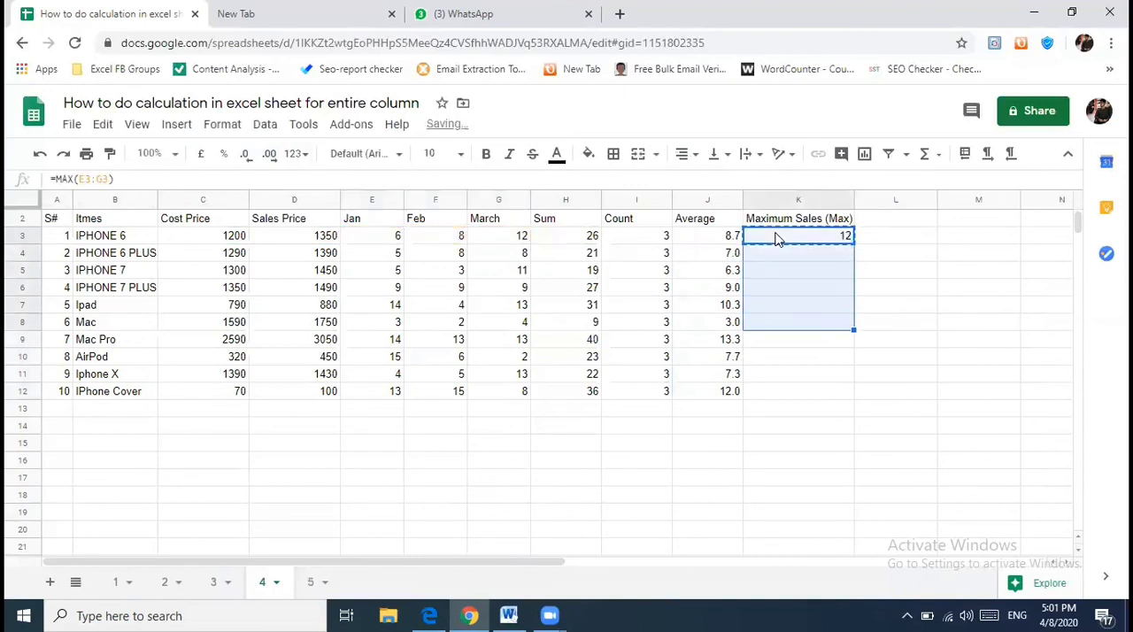
key("ctrl+v")
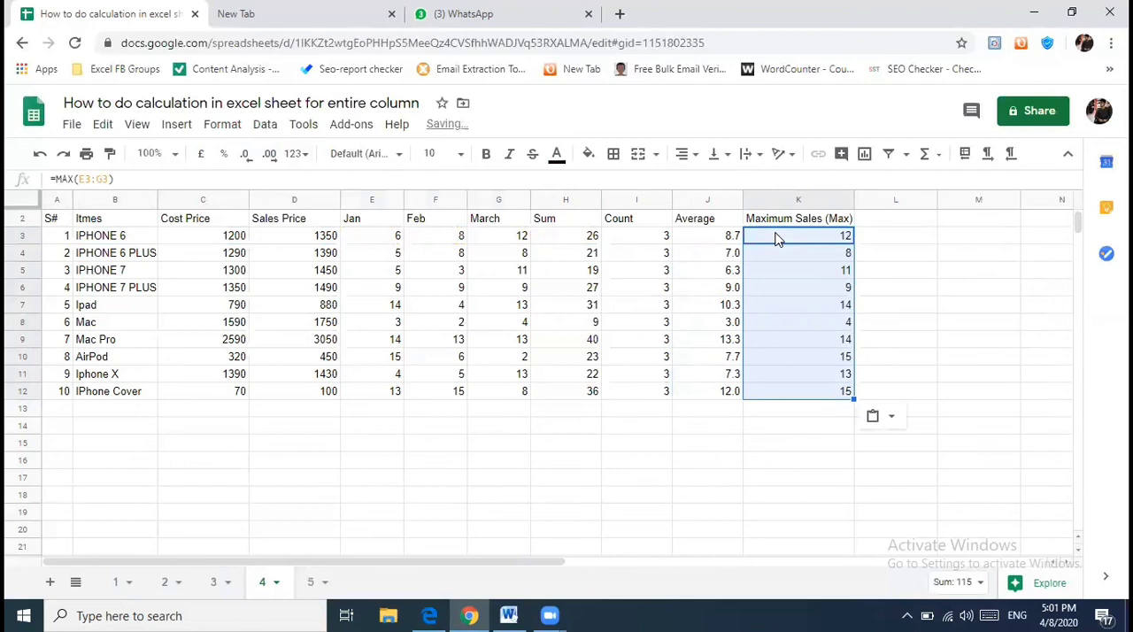
- Return to the top of the sheet and review the MAX formula in K3 and the cells it references
key("ctrl+Home")
key("Down")
key("Down")
key("Down")
key("Right")
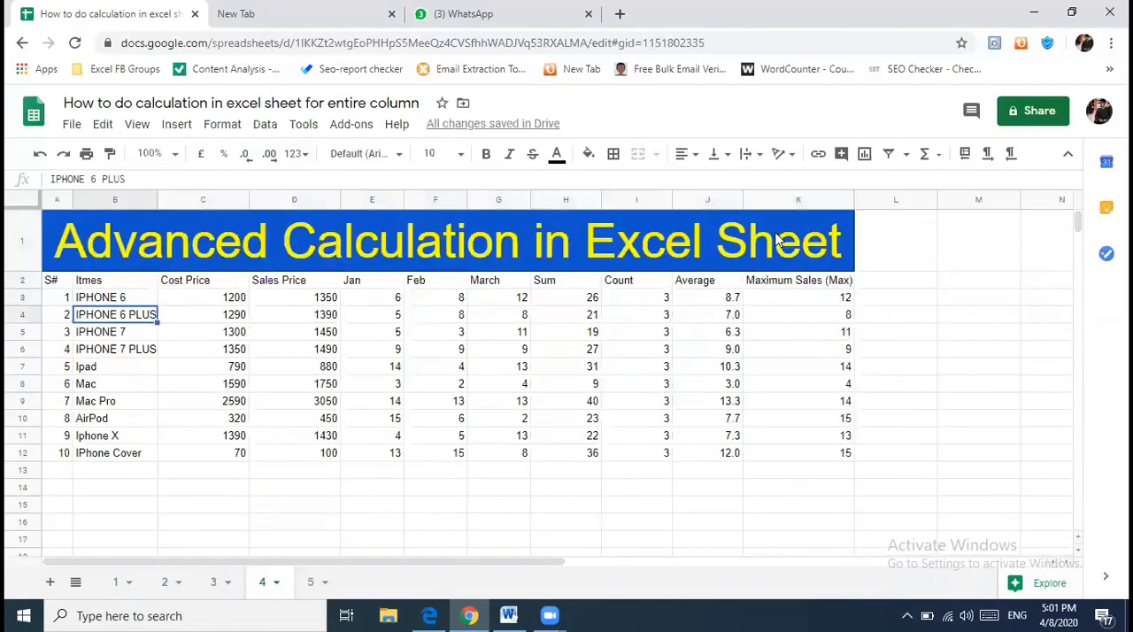
double_click(842, 301)
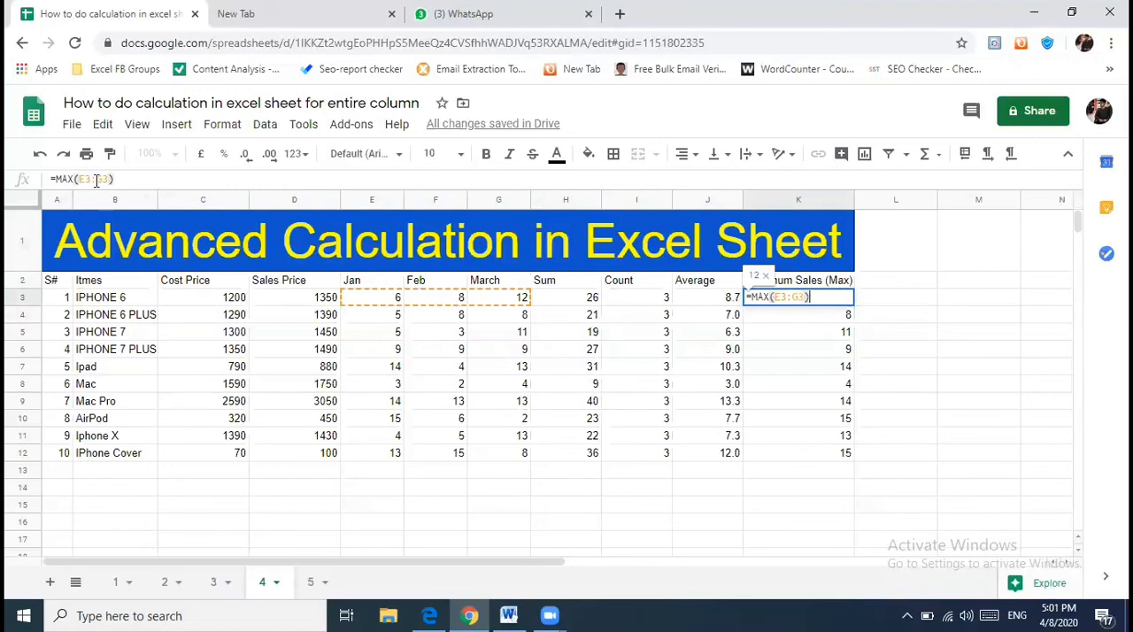
key("Escape")
- Apply all borders to the table A2:K12 and fill the data rows A3:K12 with a very light grey
left_click_drag(794, 284, 45, 458)
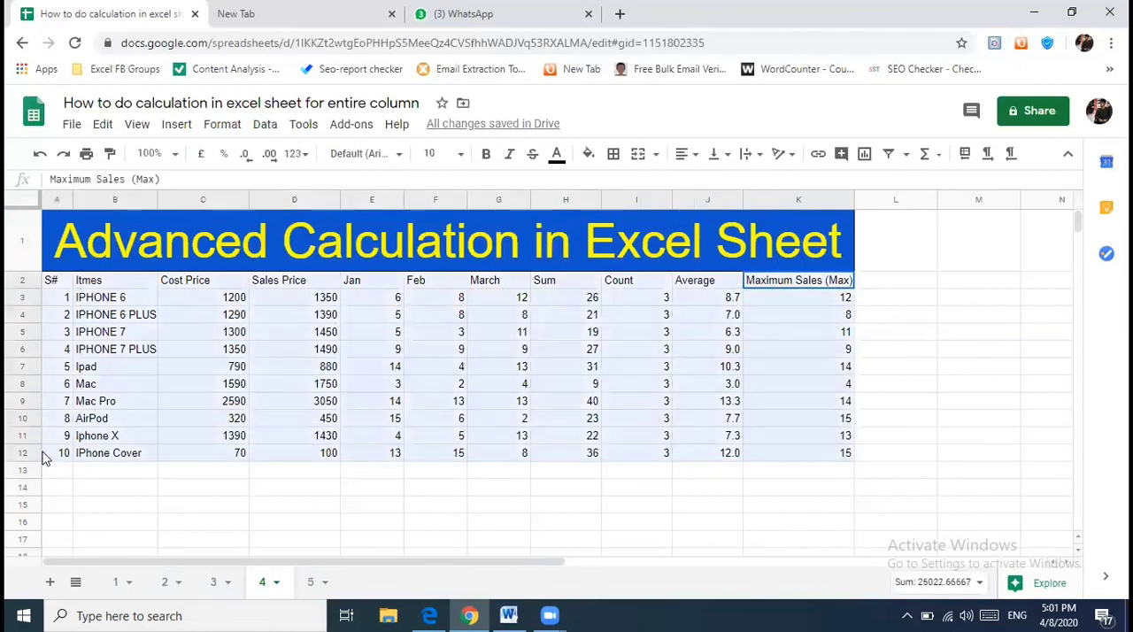
left_click(613, 156)
left_click(620, 186)
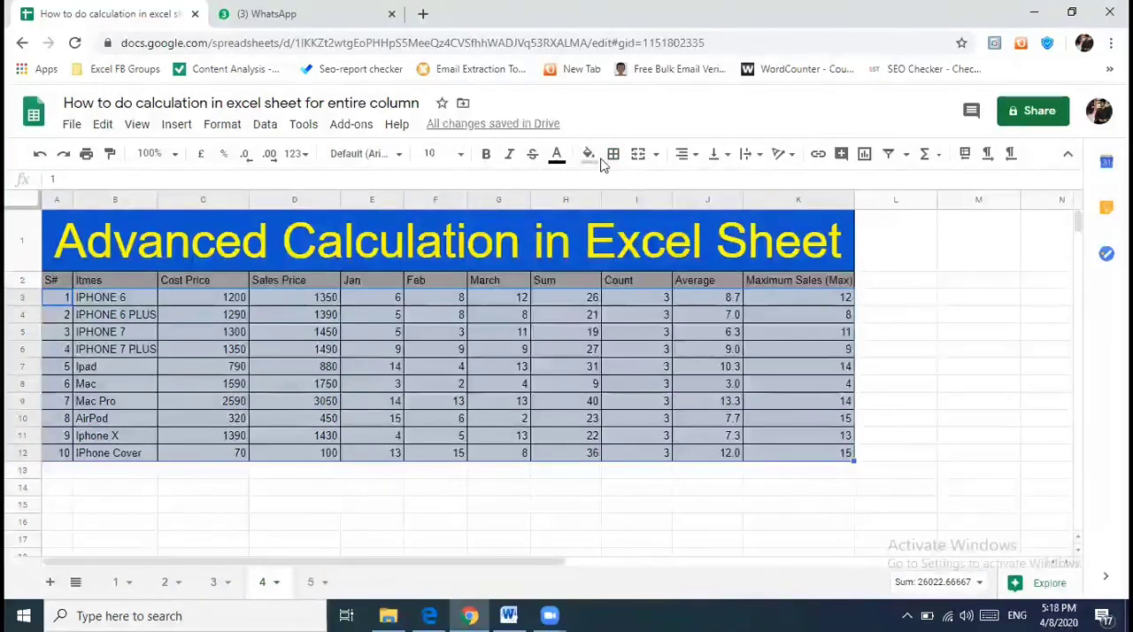
left_click(589, 155)
left_click(741, 212)
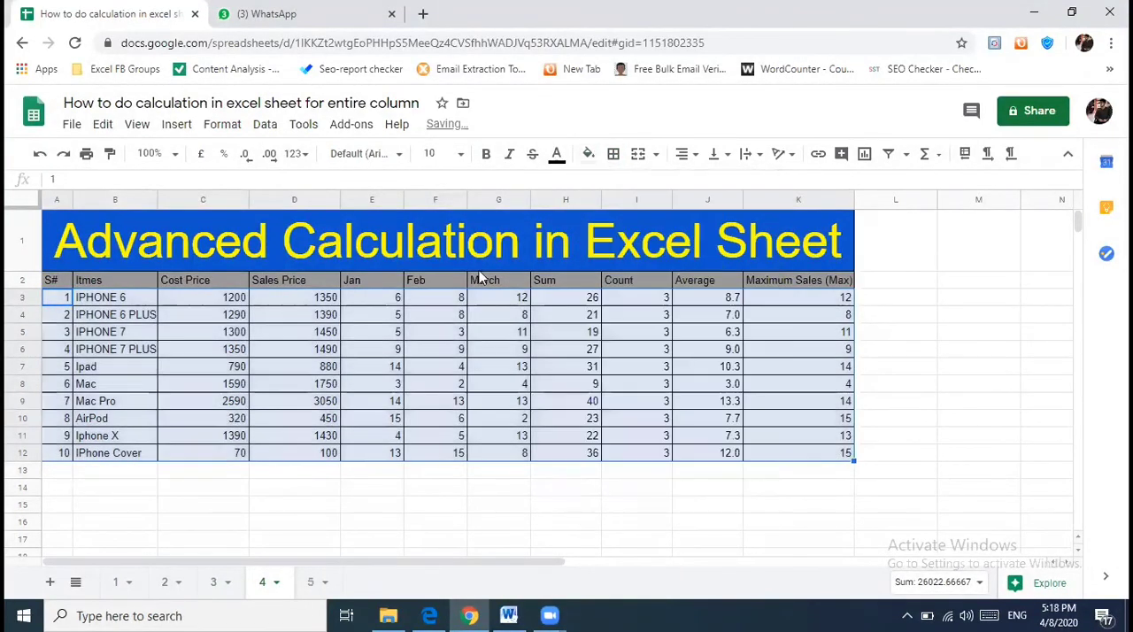
- Format the Cost Price and Sales Price values in C3:D12 as pound currency, and switch them to US dollars
left_click(228, 299)
left_click_drag(228, 299, 305, 452)
left_click(589, 155)
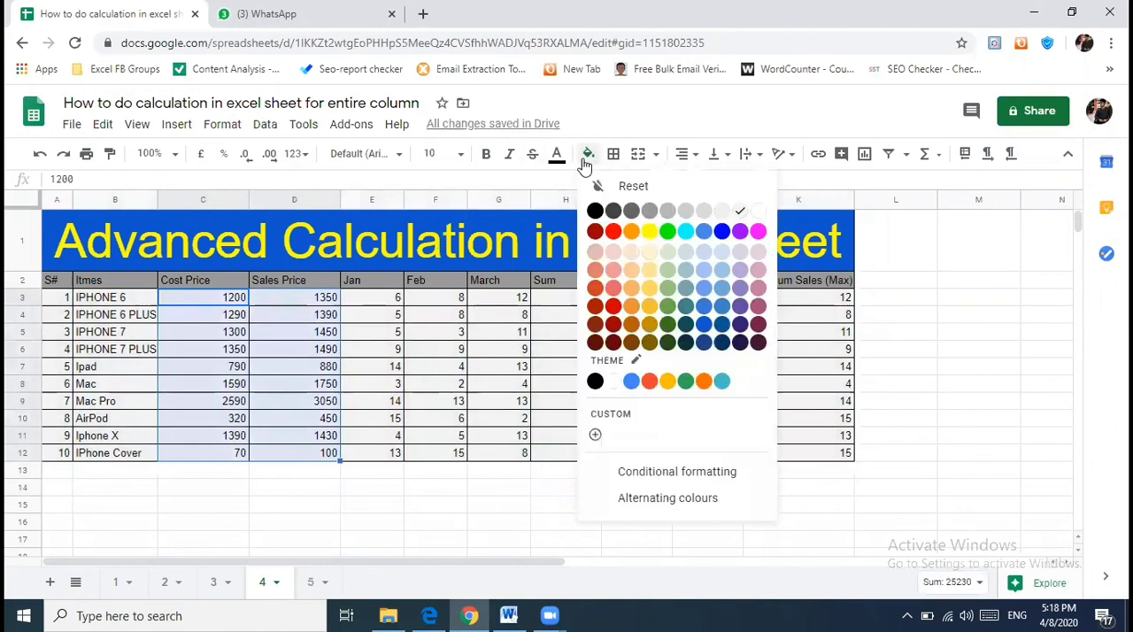
left_click(202, 153)
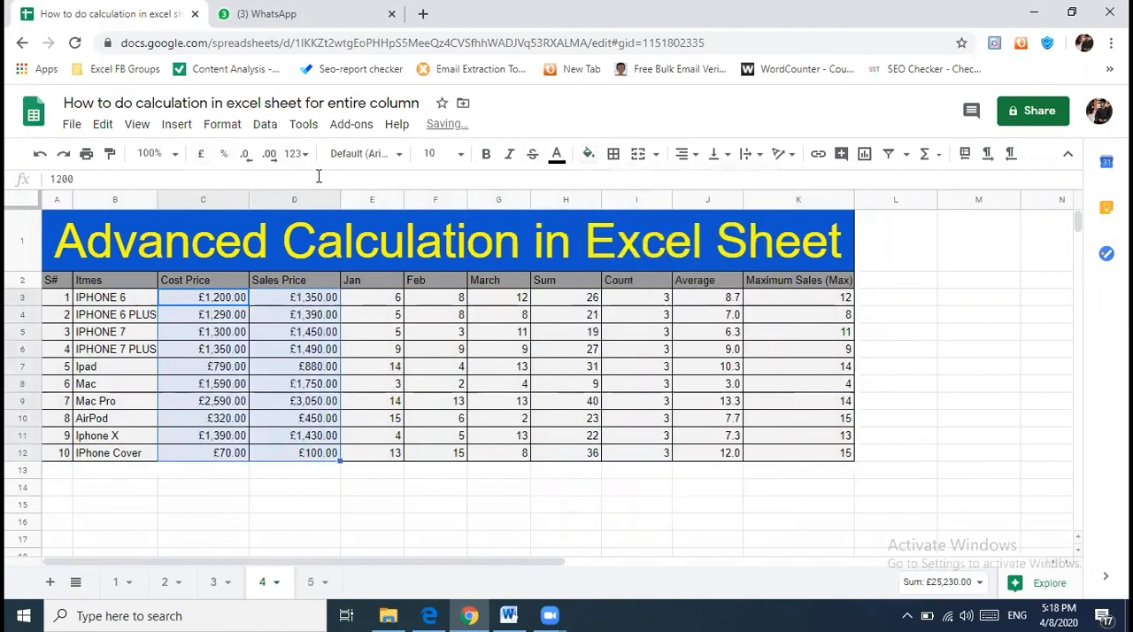
left_click(292, 154)
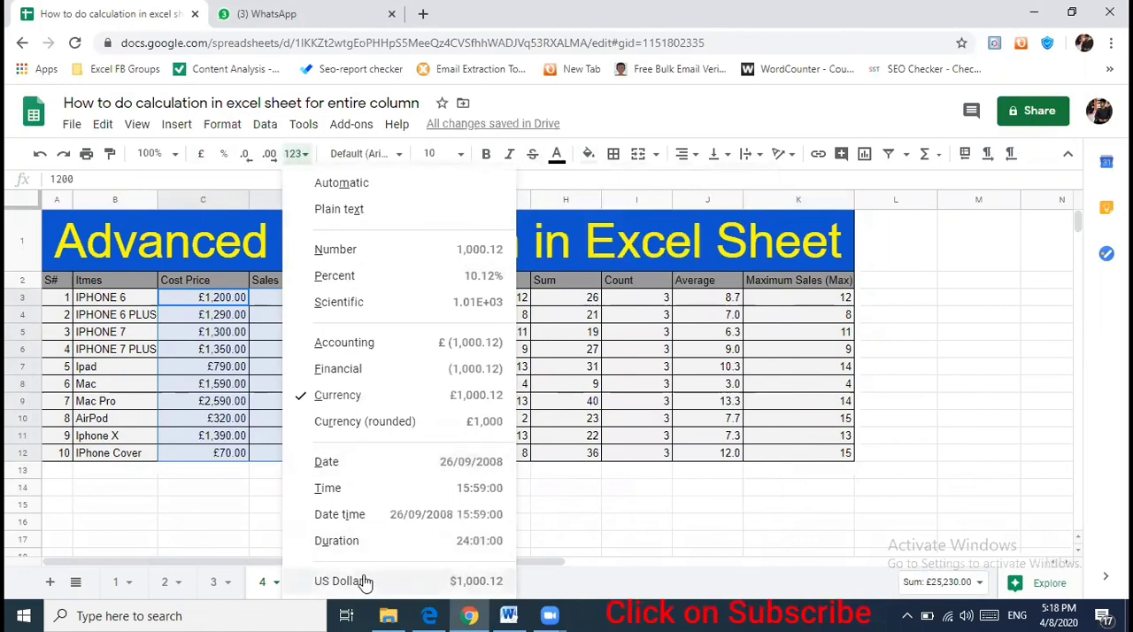
left_click(363, 580)
- Display the cost and sales prices in C3:D12 as whole dollars without decimals
left_click_drag(237, 305, 321, 455)
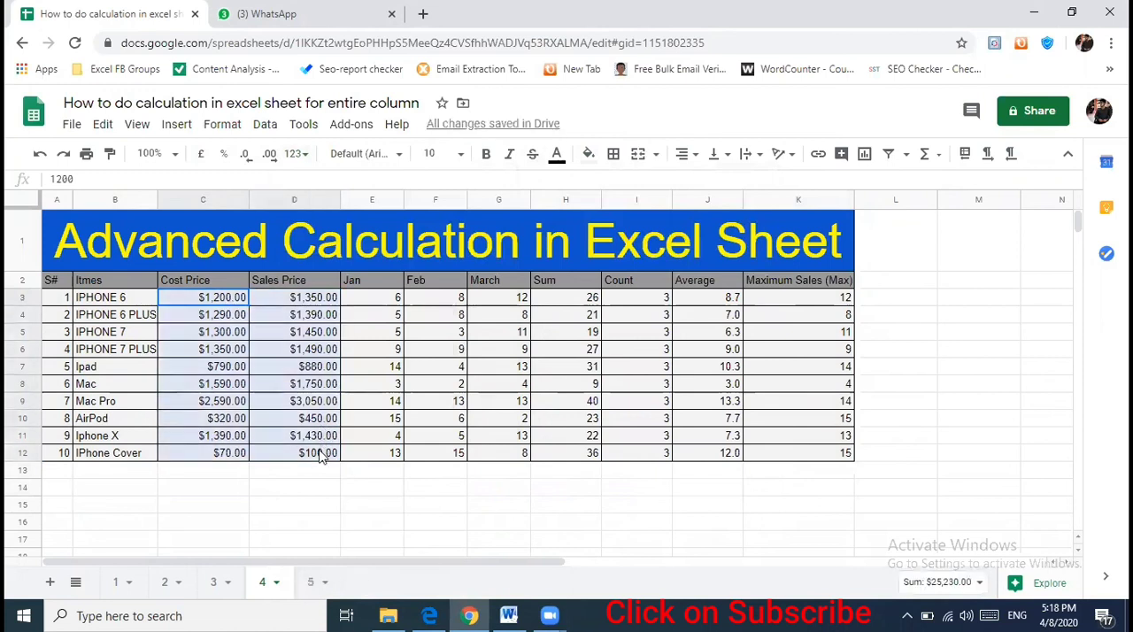
left_click(245, 153)
left_click(245, 153)
left_click(310, 351)
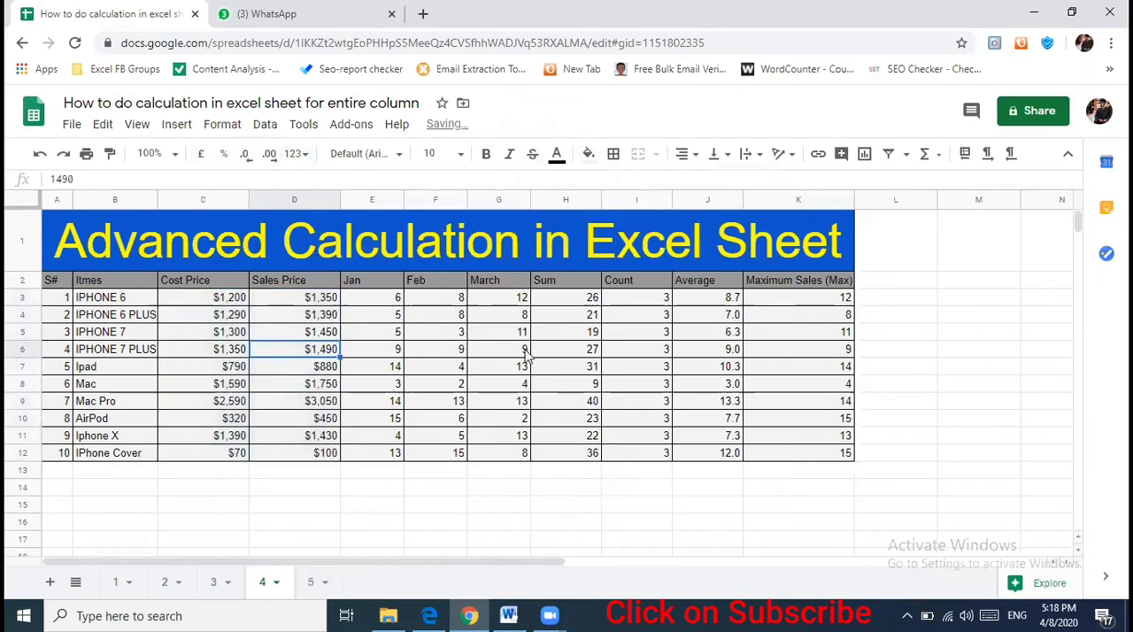